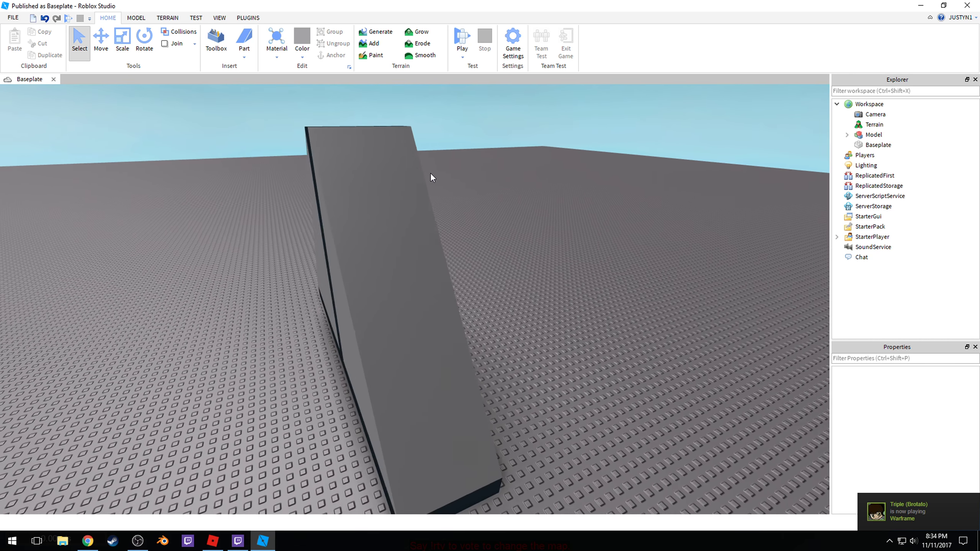
Step: Examine the ramp model from several angles and expand it to view its parts and wedges
click(397, 265)
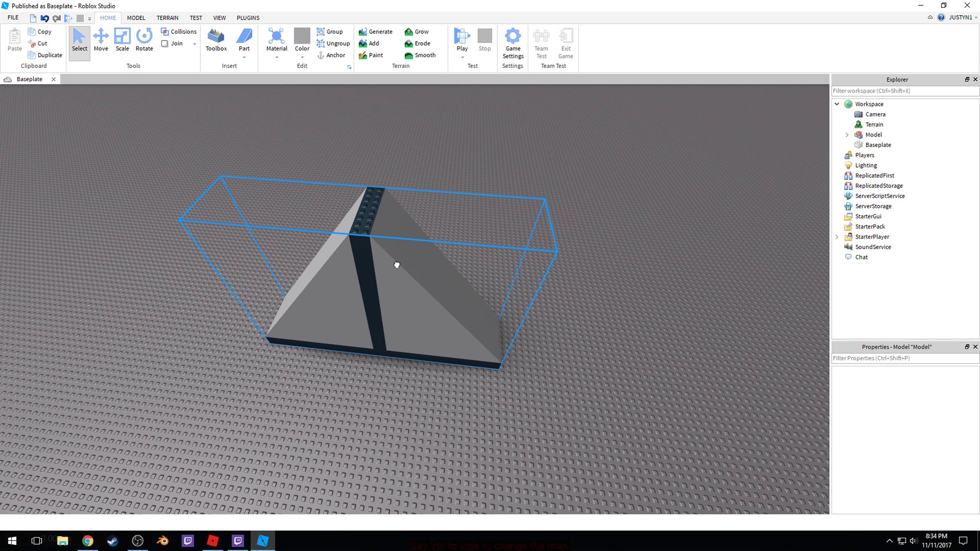
click(848, 136)
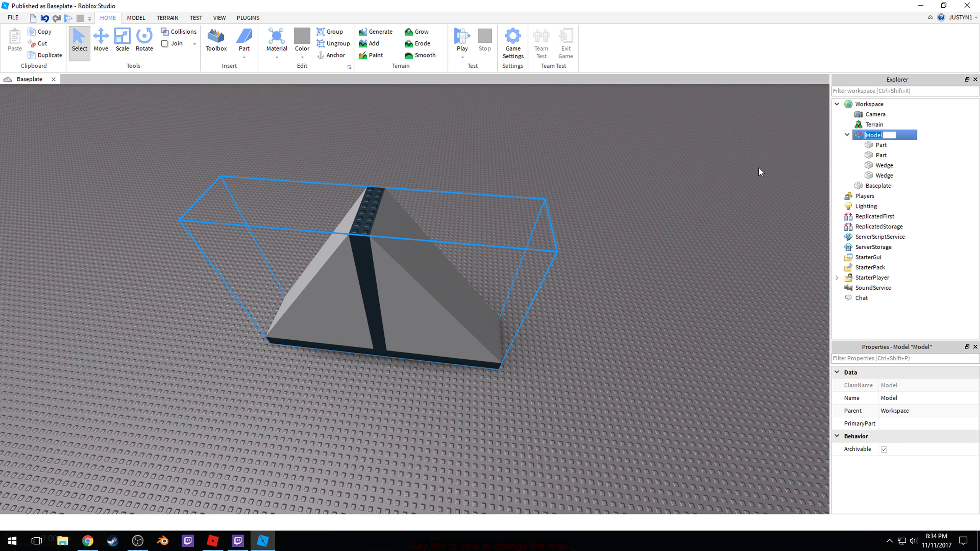
click(800, 151)
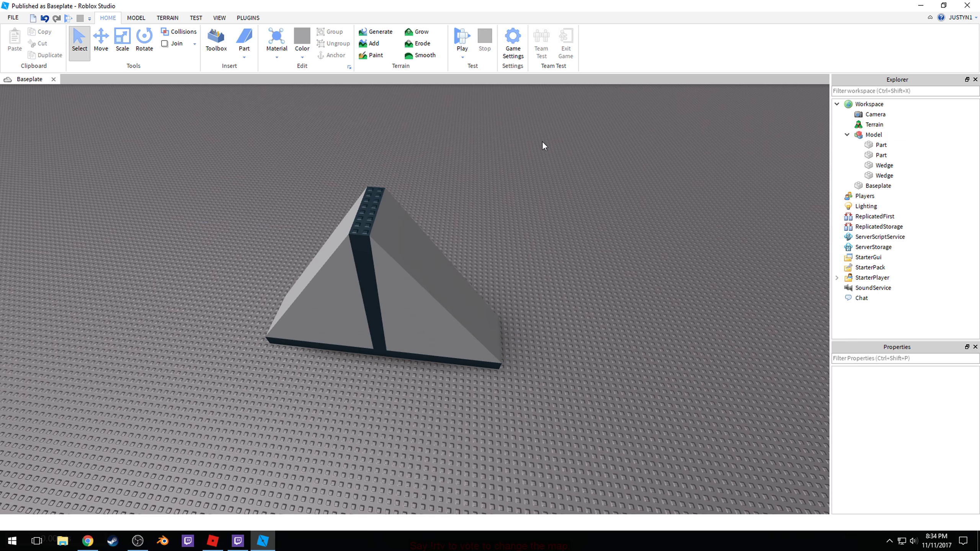
click(866, 135)
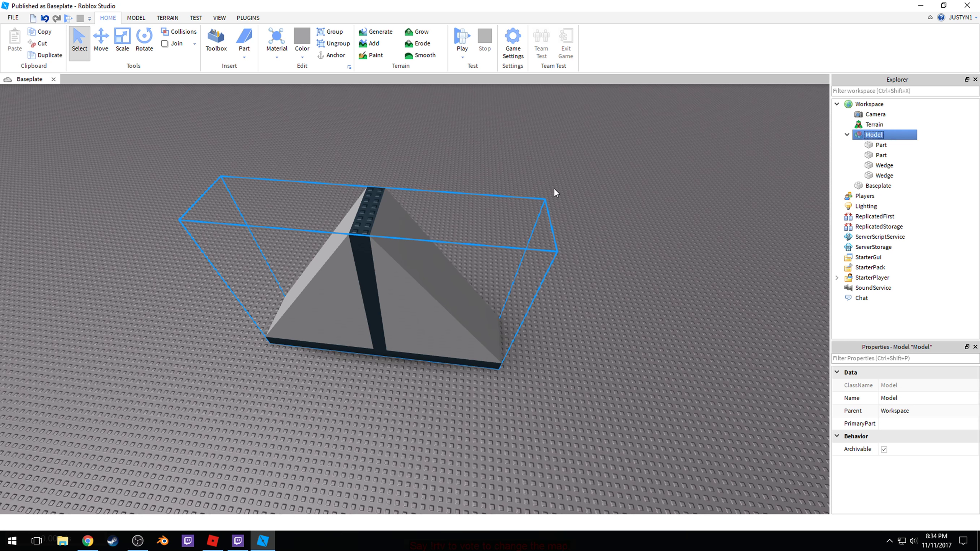
right_drag(586, 191, 587, 192)
right_drag(688, 200, 687, 199)
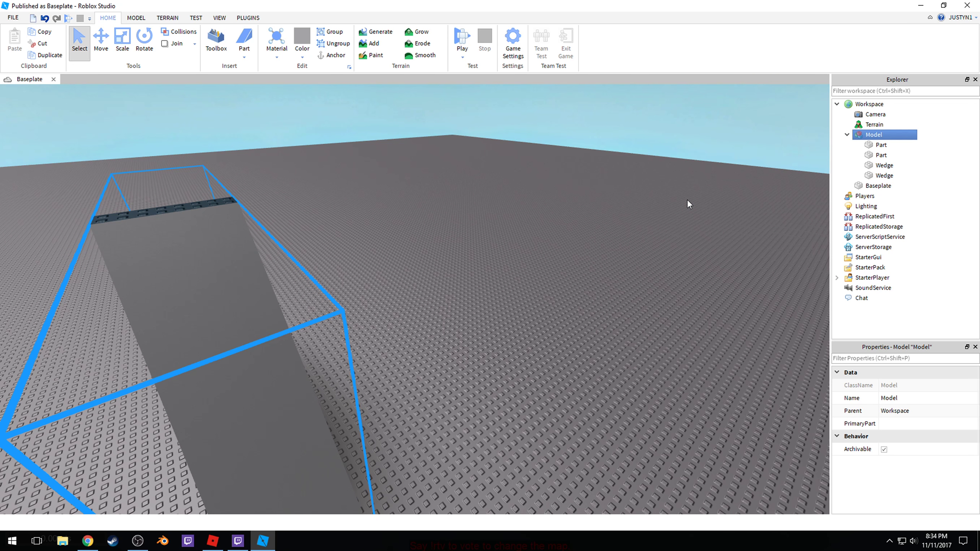
key(f)
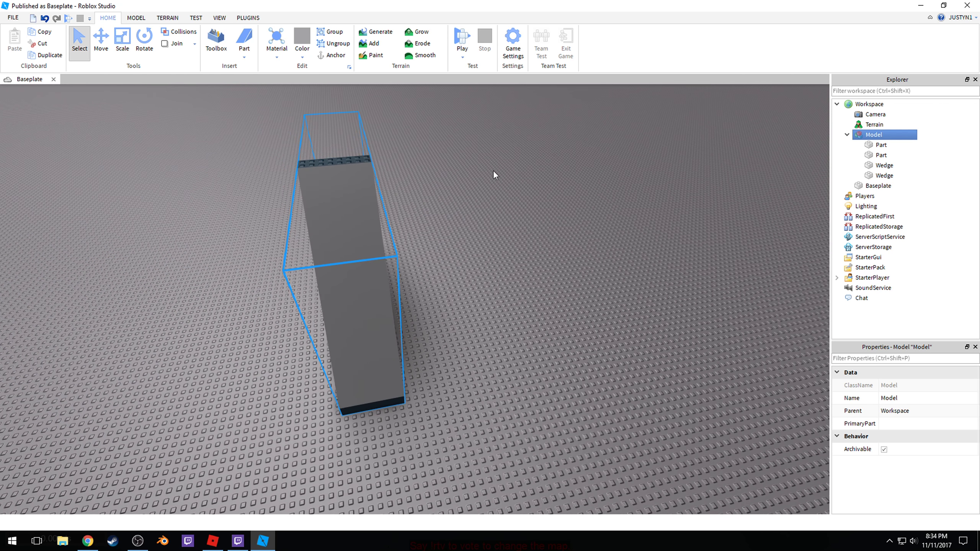
Step: Switch to the Roblox surf game, ride its curved ramps as a reference, and return to Roblox Studio
key(alt+Tab)
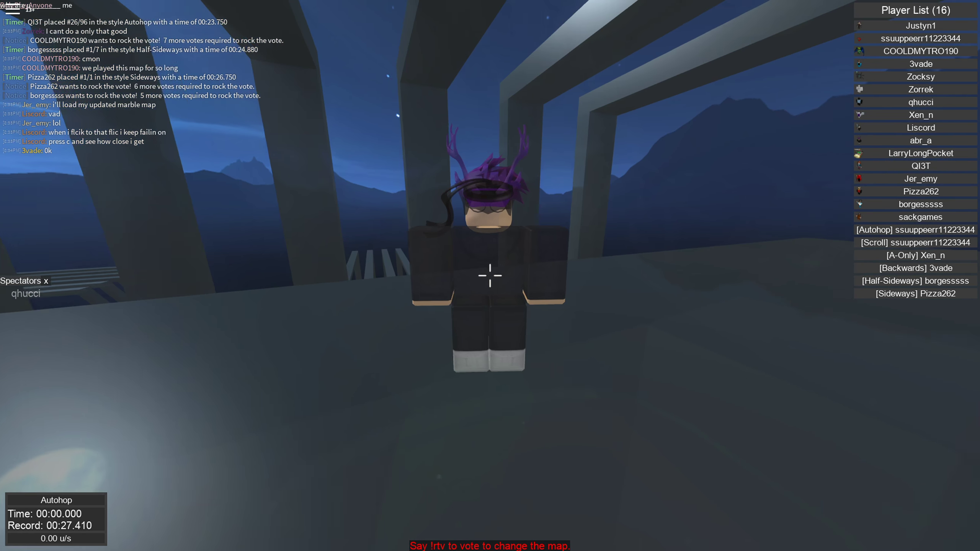
key(w)
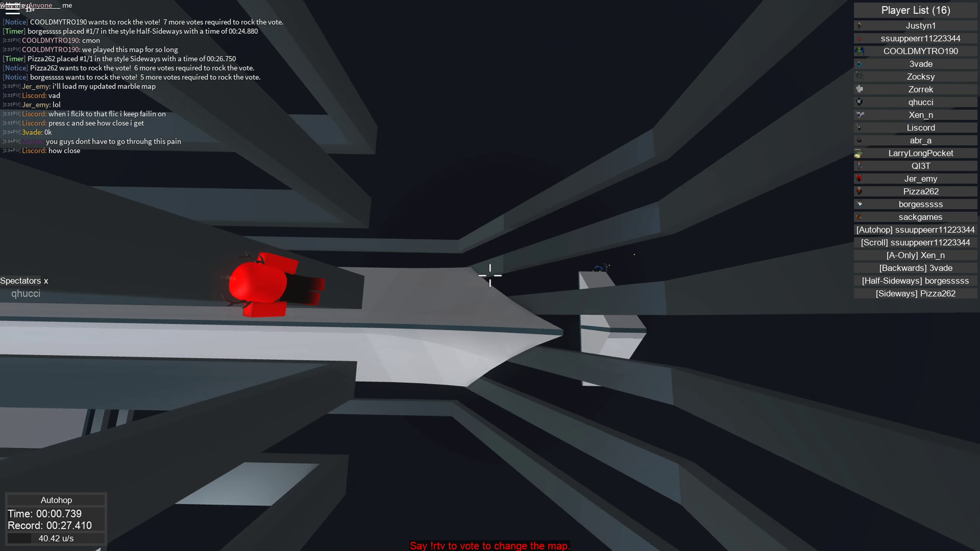
key(d)
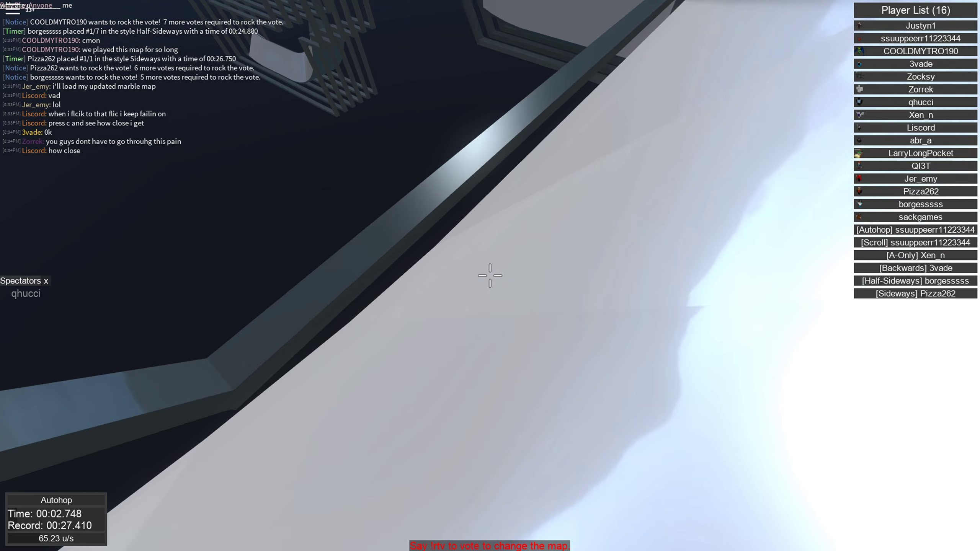
key(d)
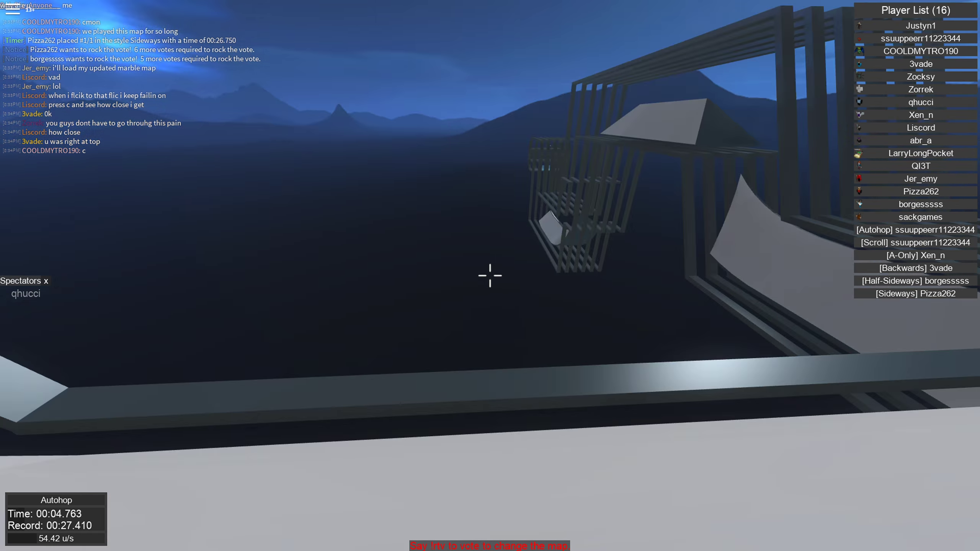
key(a)
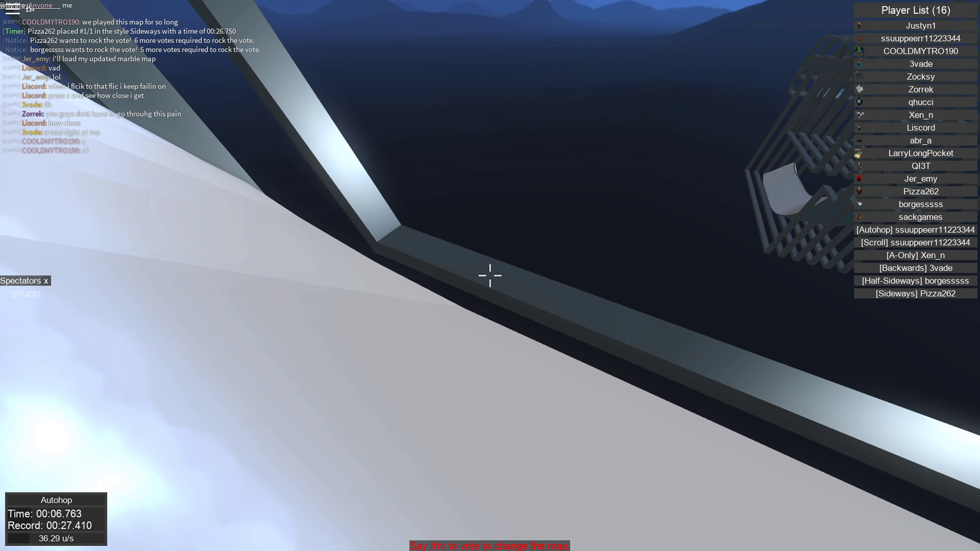
key(alt+Tab)
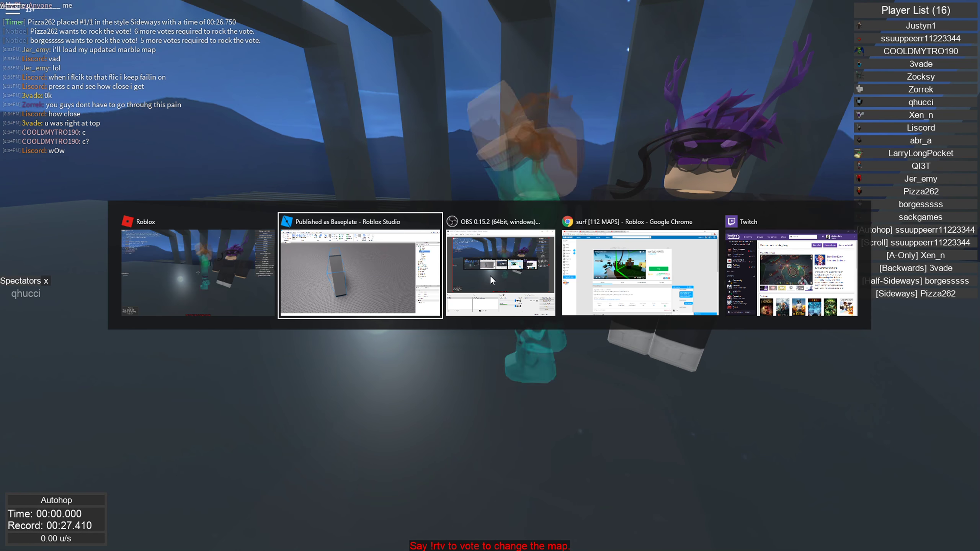
click(489, 256)
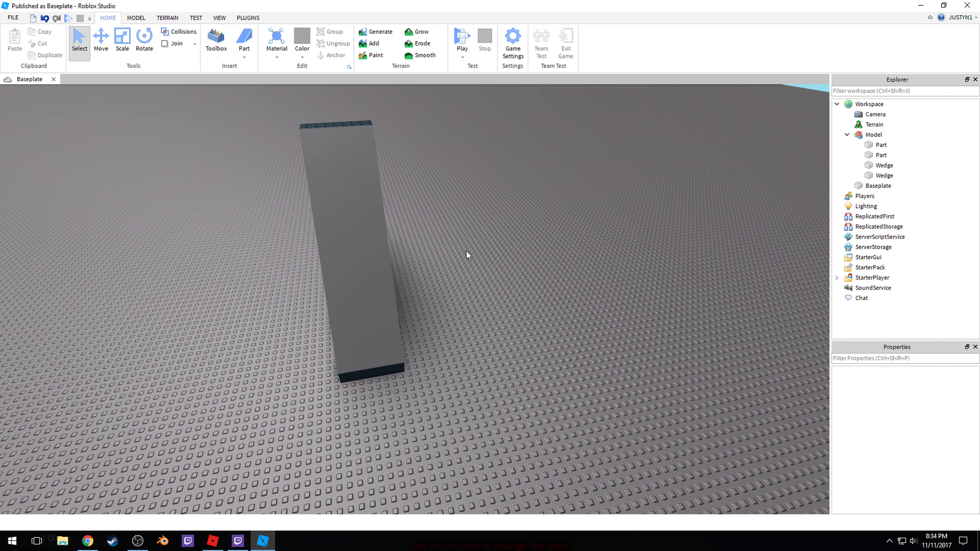
Step: Open the Archimedes Two plugin
scroll(427, 218, down, 2)
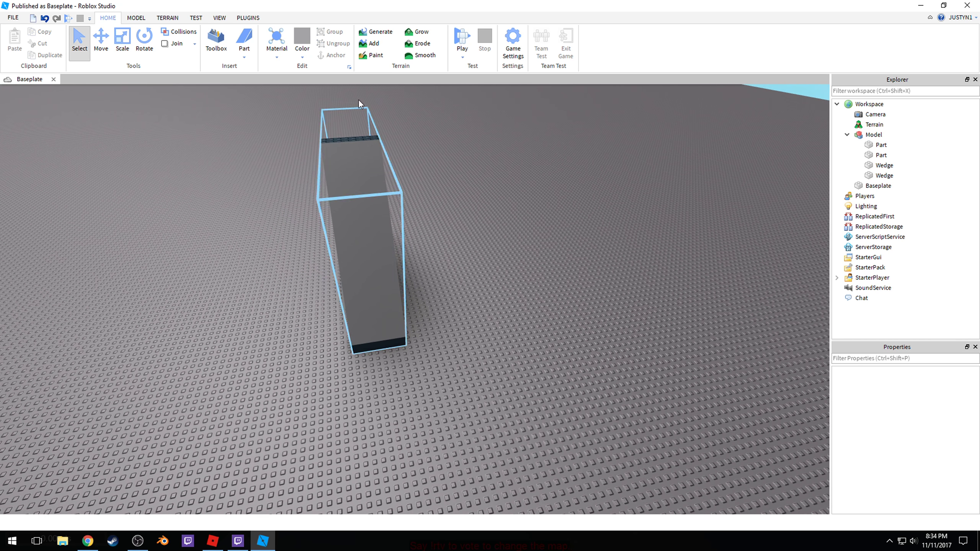
click(220, 18)
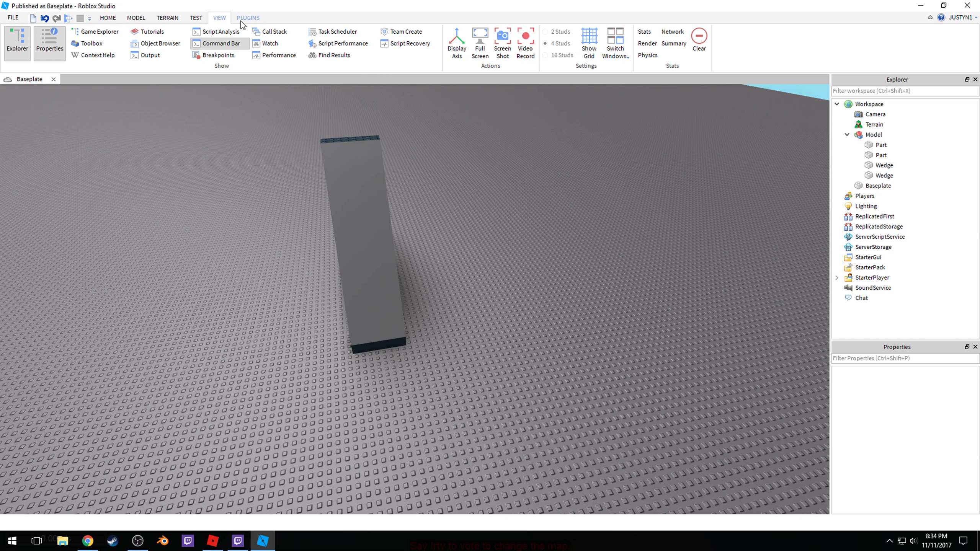
click(247, 18)
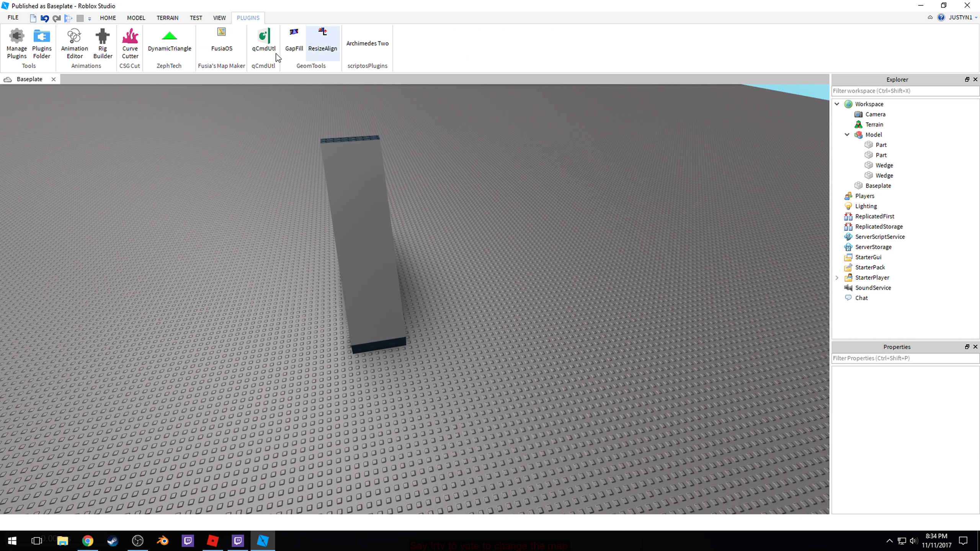
click(374, 44)
Step: Insert a wedge part on the baseplate beside the ramp and set Archimedes Two to inactive
click(136, 18)
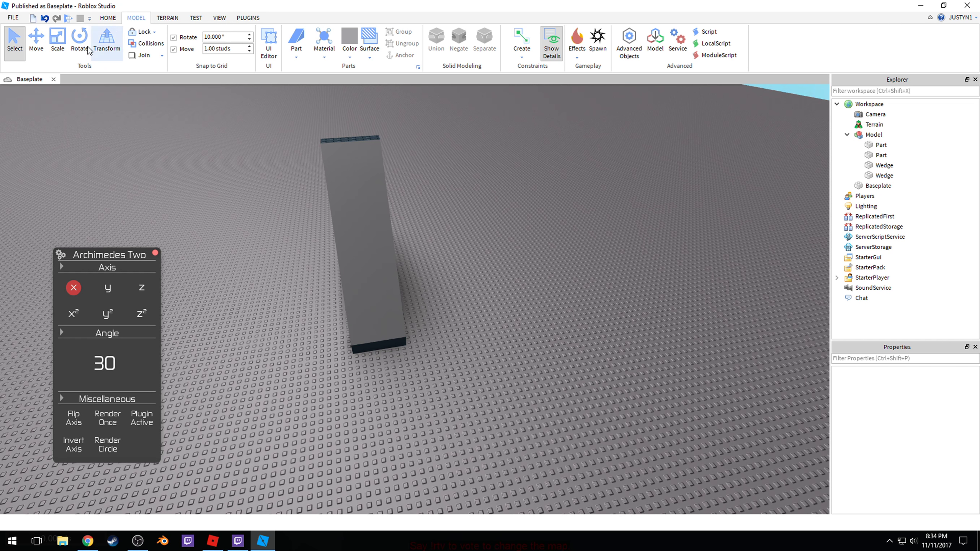
right_drag(323, 146, 348, 122)
scroll(348, 123, up, 3)
click(297, 39)
click(552, 309)
click(416, 302)
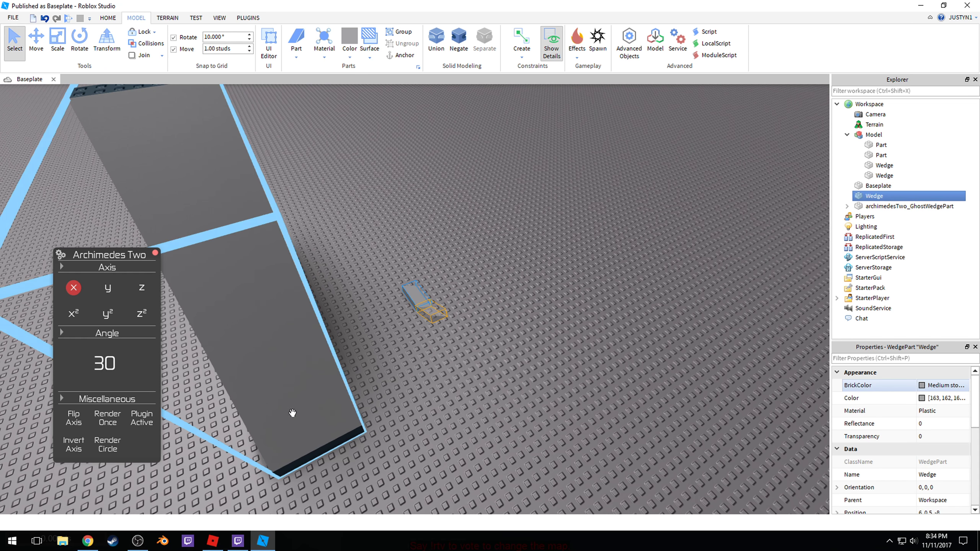
click(145, 416)
Step: Place the new wedge against the ramp's base at one end, turned to orientation 0, 180, 0
drag(412, 294, 408, 339)
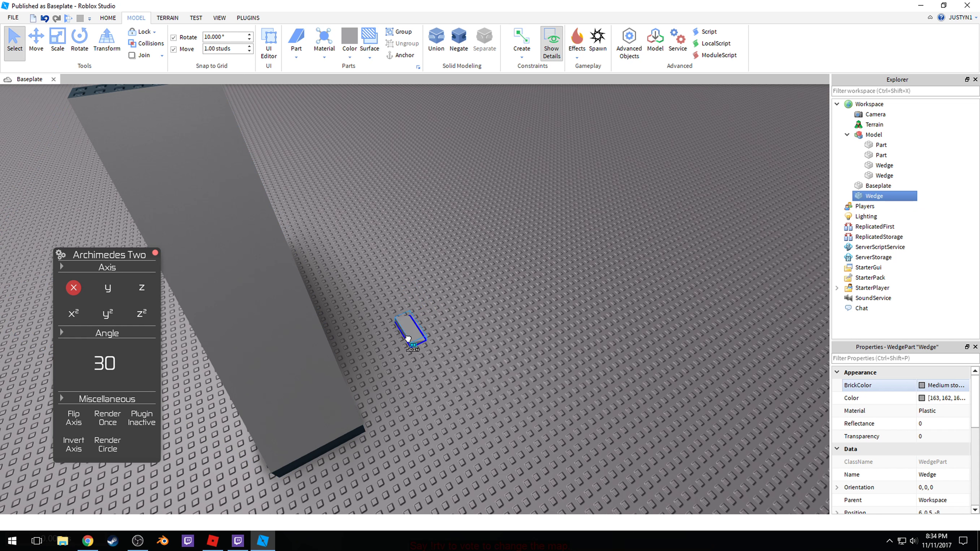
drag(377, 399, 376, 399)
right_drag(377, 399, 162, 80)
scroll(453, 340, down, 3)
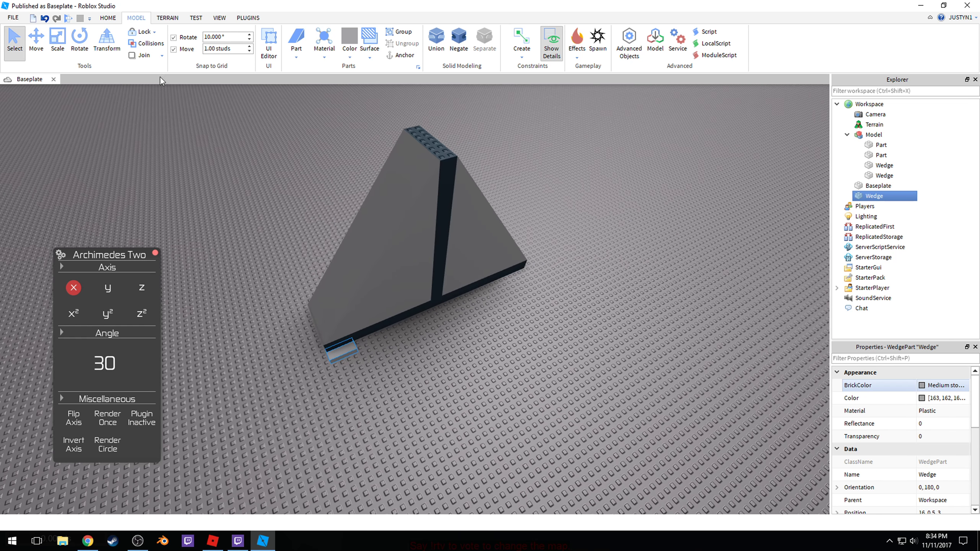
Step: Scale the wedge along the ramp's full length and enlarge it until it towers over the ramp
drag(367, 341, 498, 297)
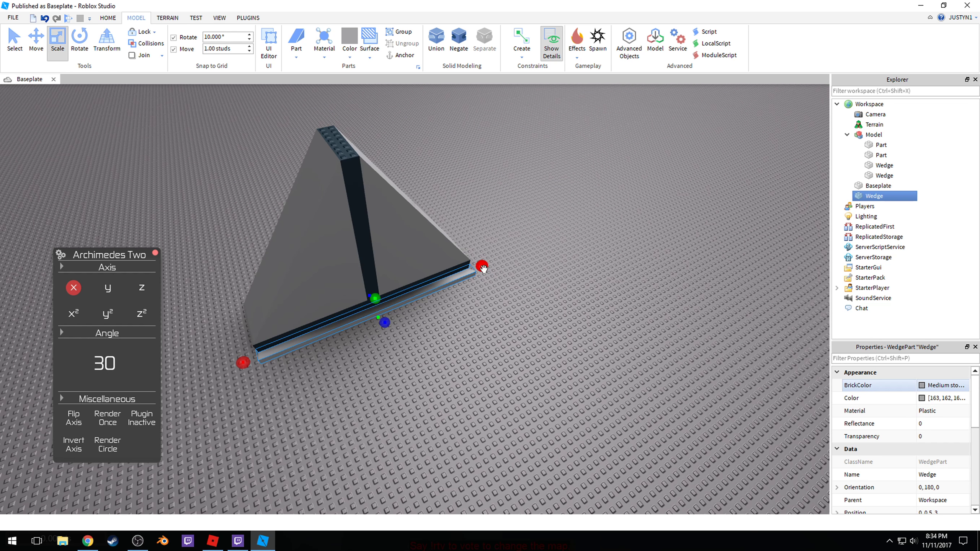
drag(516, 254, 516, 254)
right_drag(433, 283, 438, 291)
drag(440, 292, 562, 295)
scroll(443, 294, down, 1)
drag(465, 299, 548, 138)
scroll(470, 285, down, 4)
scroll(549, 138, up, 1)
click(697, 242)
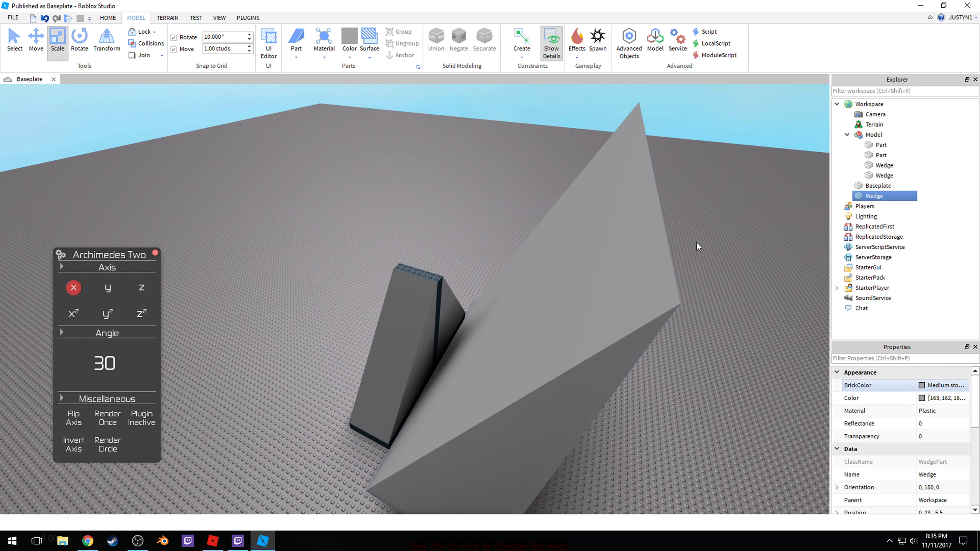
Step: Move the enlarged wedge away from the ramp model, leaving a gap between them
click(633, 232)
click(36, 40)
right_drag(324, 259, 444, 250)
drag(429, 231, 536, 240)
click(467, 243)
right_drag(467, 244, 340, 208)
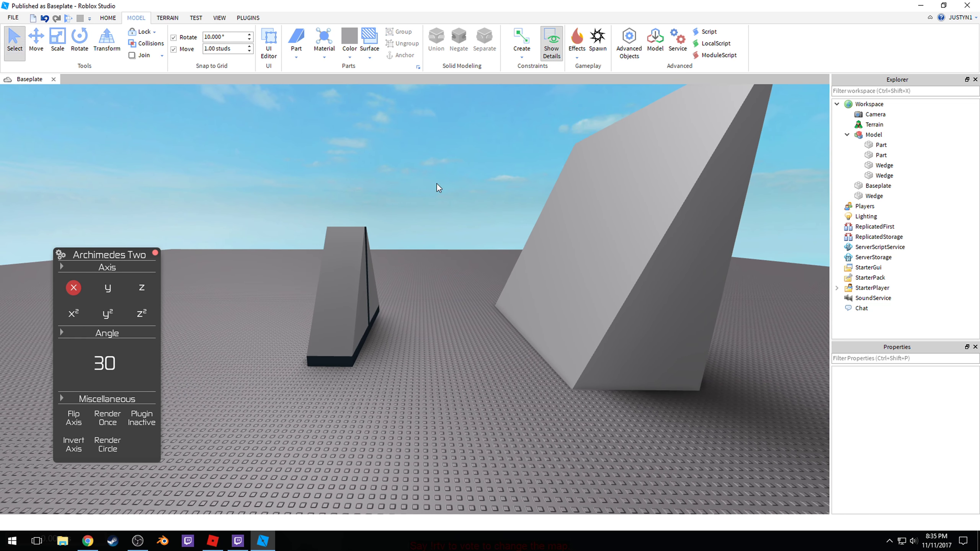
Step: Select the ramp model and activate Archimedes Two to preview a rotated copy of it
click(352, 266)
right_drag(424, 225, 425, 226)
click(246, 18)
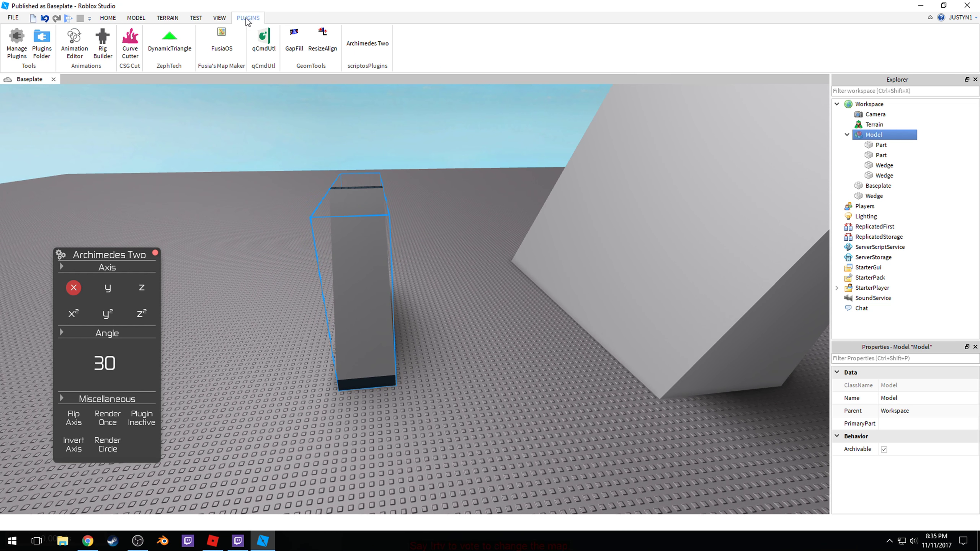
click(256, 108)
click(144, 17)
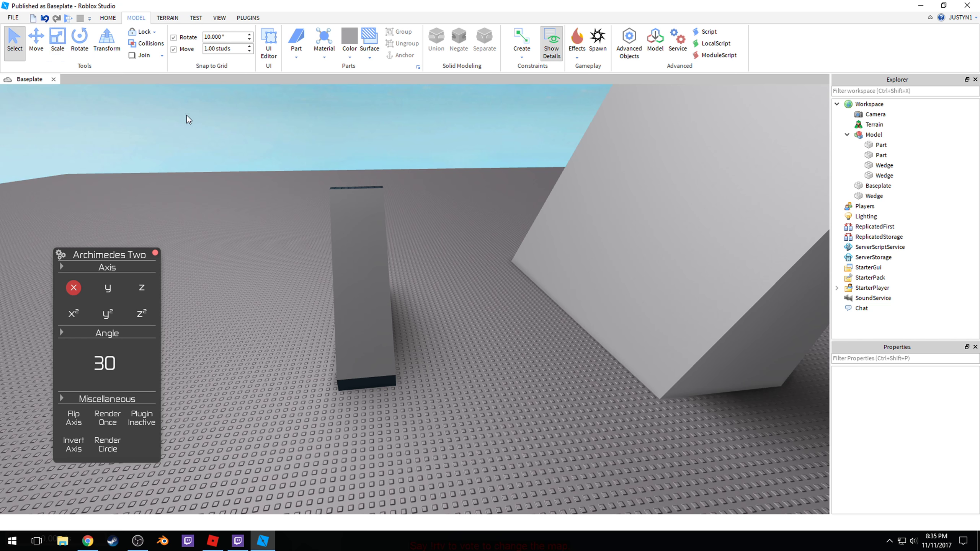
right_drag(334, 212, 335, 213)
click(334, 213)
click(142, 416)
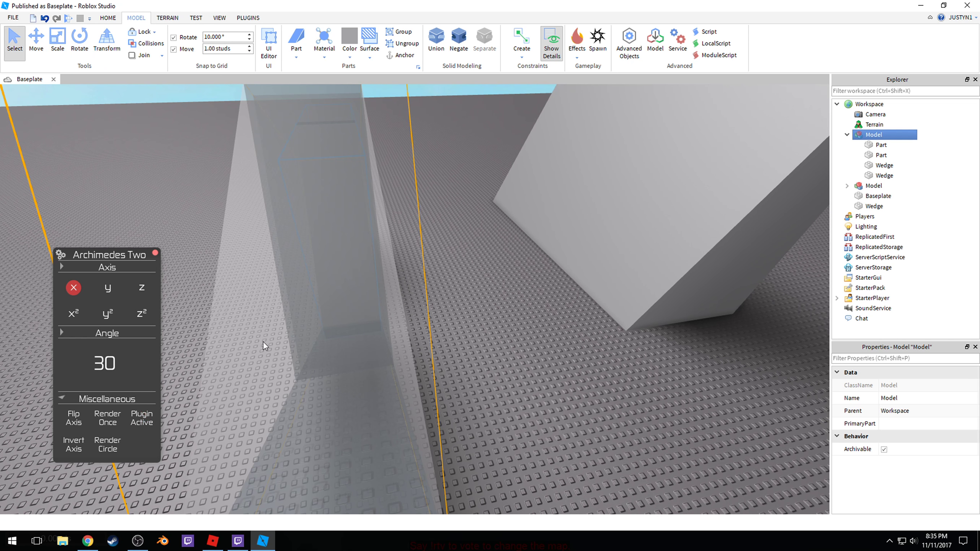
Step: Set the Archimedes Two rotation to the z axis with an angle of 5
click(74, 314)
click(107, 288)
click(108, 314)
click(142, 289)
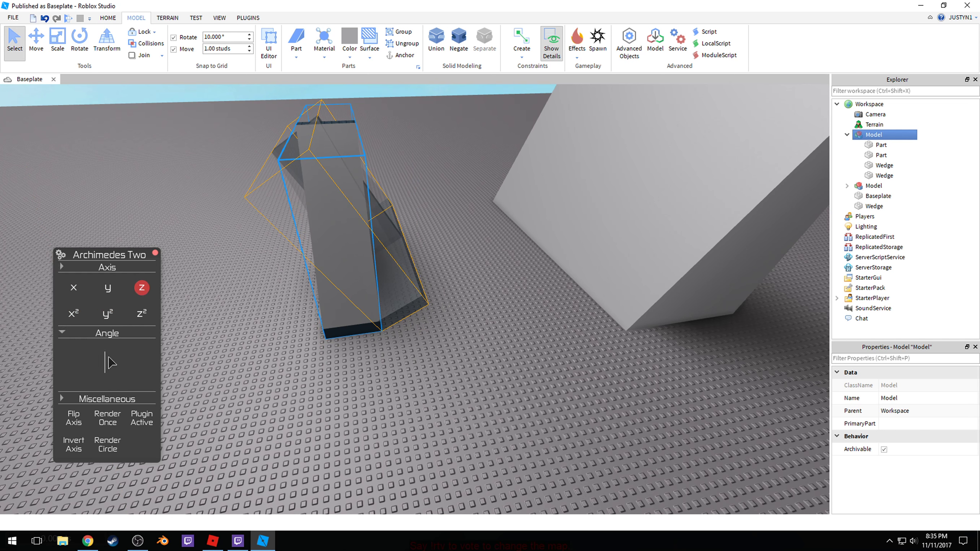
key(Return)
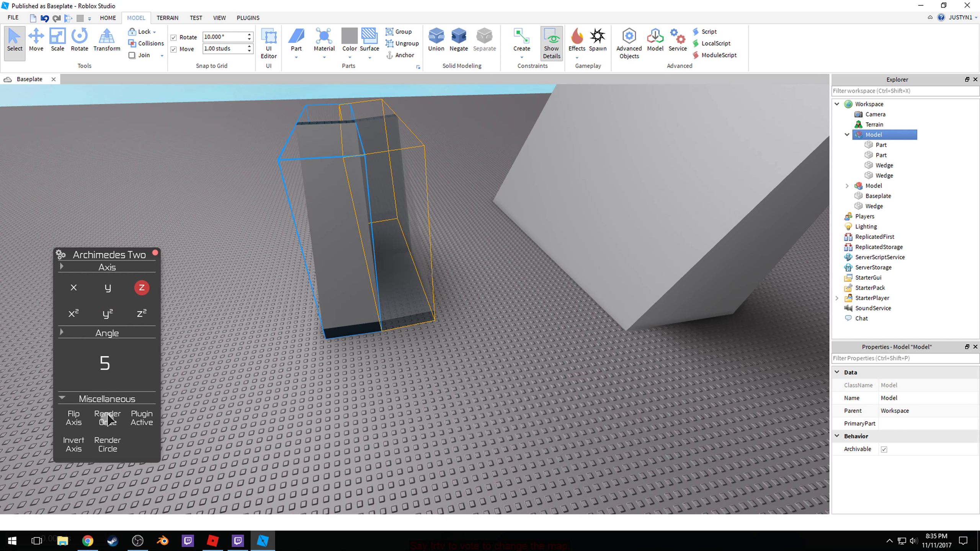
Step: Render repeated copies of the ramp segment with Archimedes Two to extend it into a curve
click(108, 419)
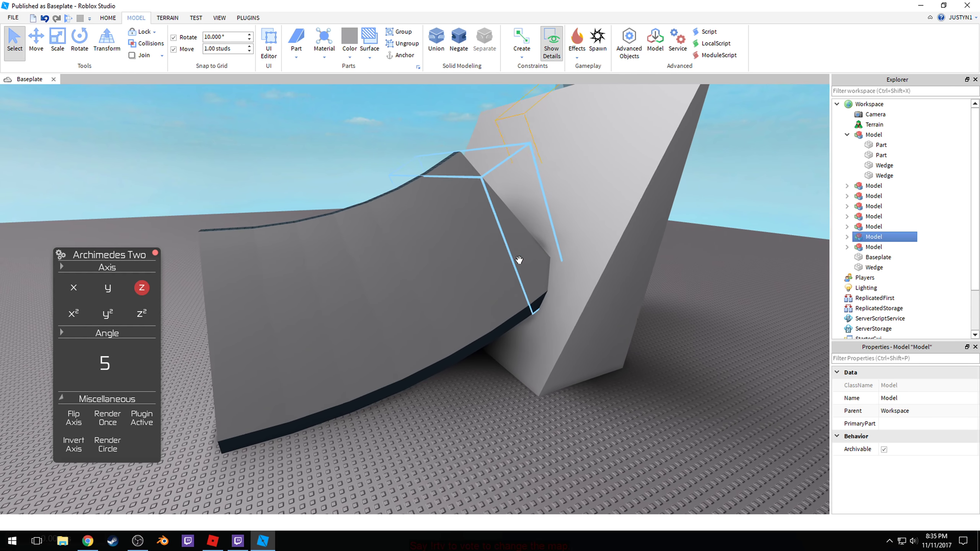
right_drag(519, 260, 225, 379)
click(118, 417)
click(118, 416)
click(116, 416)
Step: Deactivate Archimedes Two and delete the stray ramp segments above and behind the large wedge
right_drag(415, 229, 342, 333)
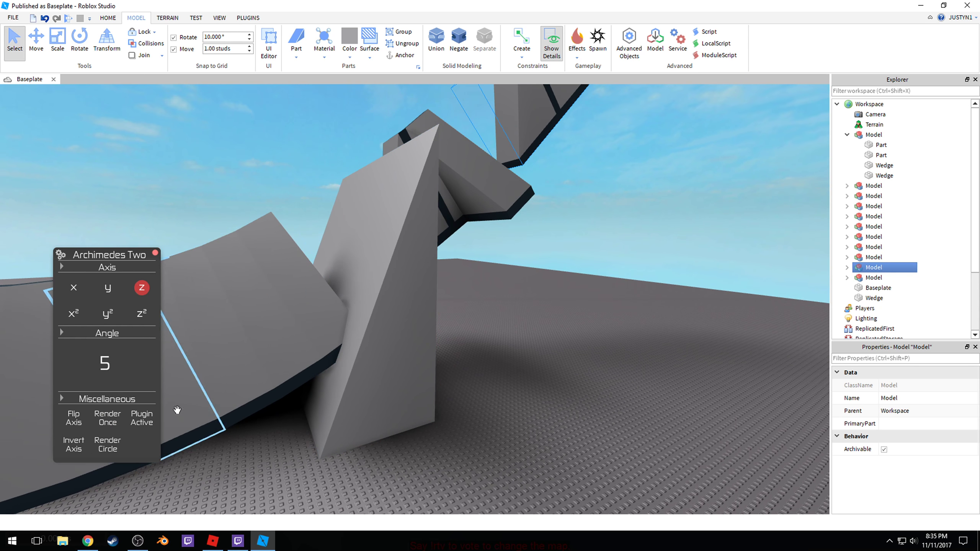
click(141, 418)
click(486, 204)
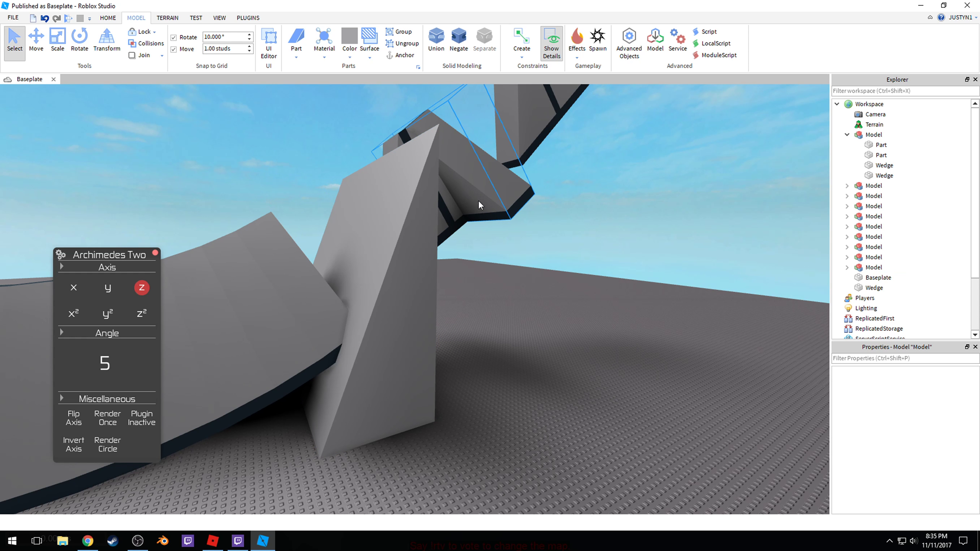
key(Delete)
click(466, 203)
key(Delete)
click(468, 199)
right_drag(466, 203, 458, 202)
key(Delete)
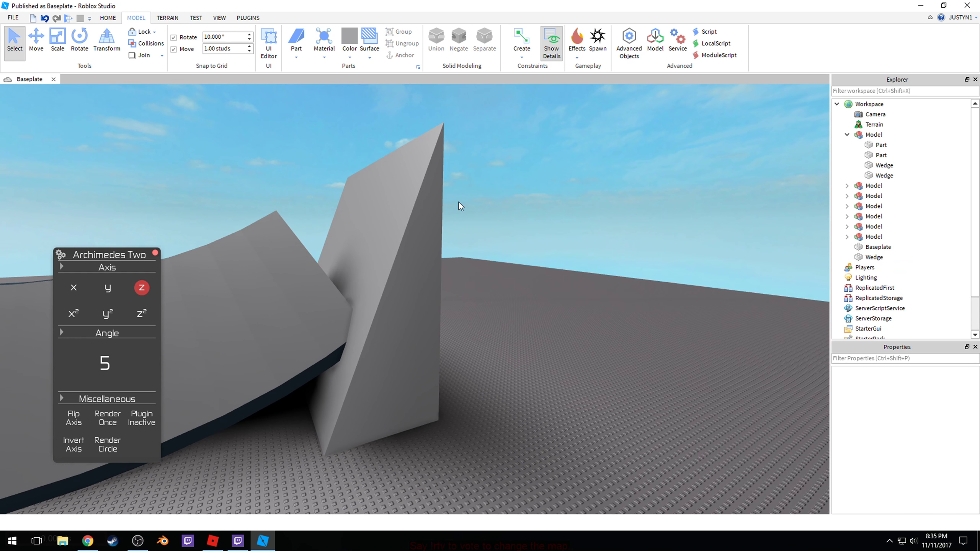
Step: Delete the excess ramp segment at the end of the curve that meets the large wedge
key(ctrl+a)
click(512, 117)
click(306, 300)
right_drag(307, 300, 335, 300)
key(Delete)
click(335, 301)
key(Delete)
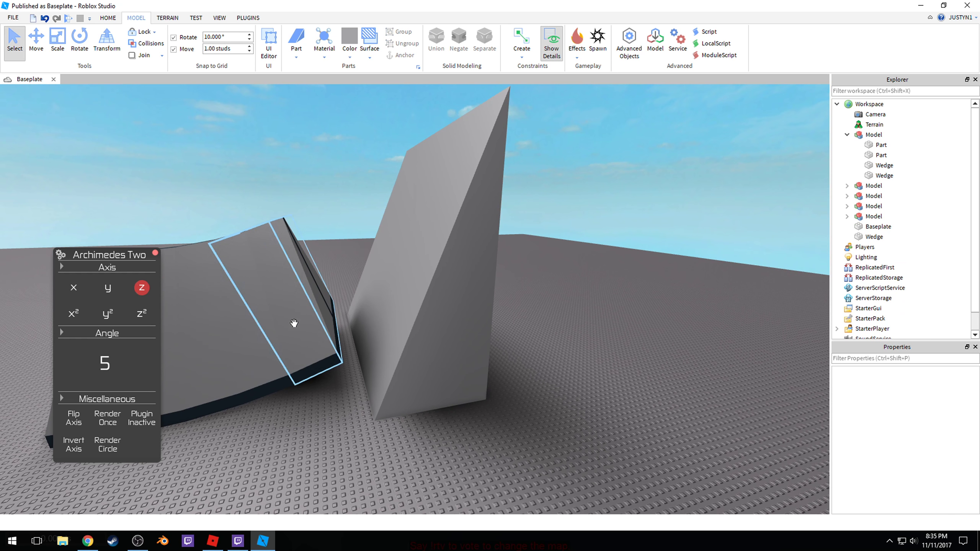
Step: Reactivate Archimedes Two on the curve's last segment and render further copies at the 5-degree z rotation
click(324, 328)
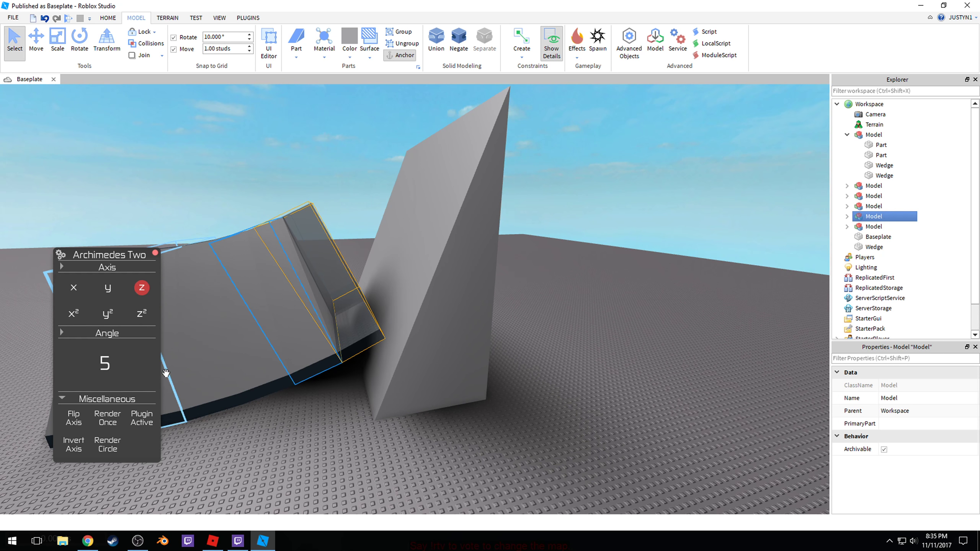
click(115, 421)
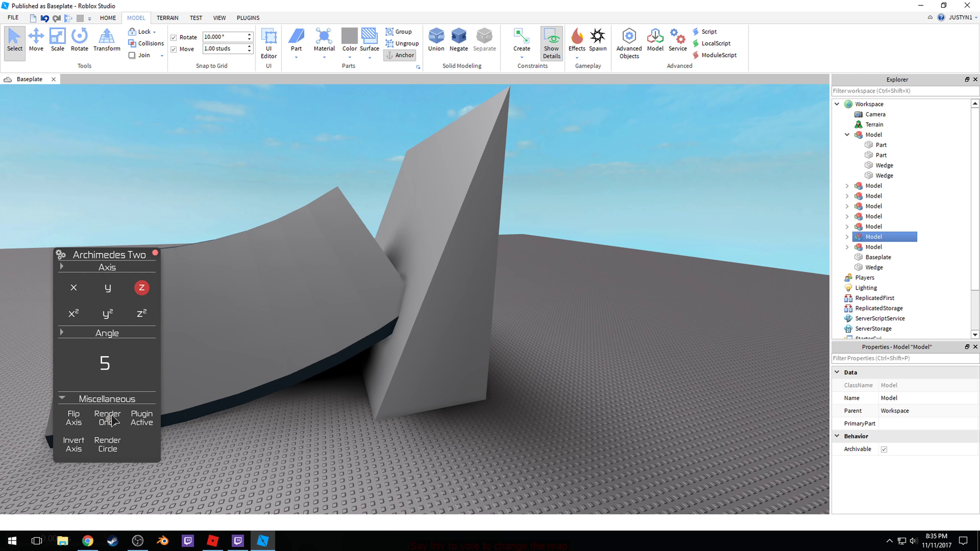
Step: Deactivate Archimedes Two and delete all the rendered ramp copies, keeping only the original ramp segment and the large wedge
click(138, 421)
right_drag(419, 182, 444, 186)
key(Delete)
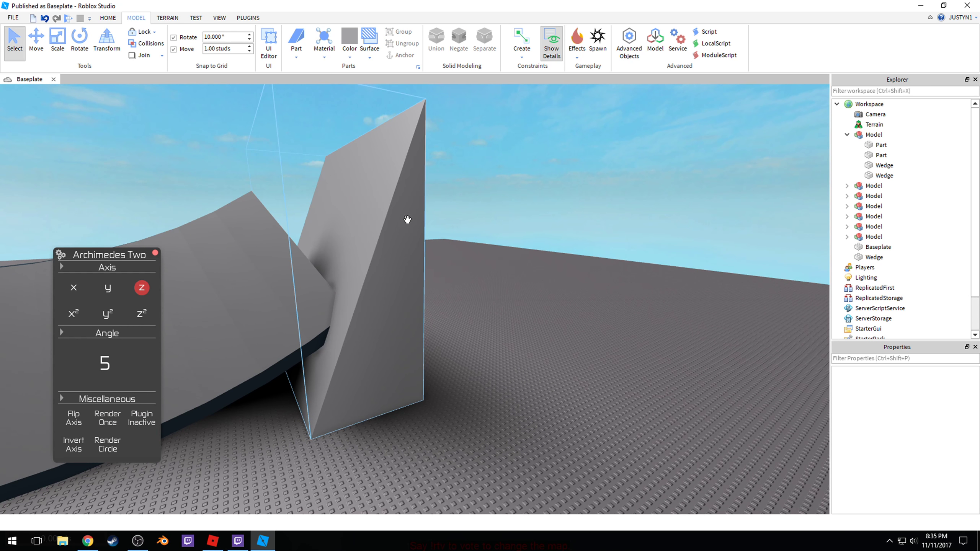
click(260, 266)
right_drag(260, 267, 263, 269)
key(Delete)
click(280, 265)
key(Delete)
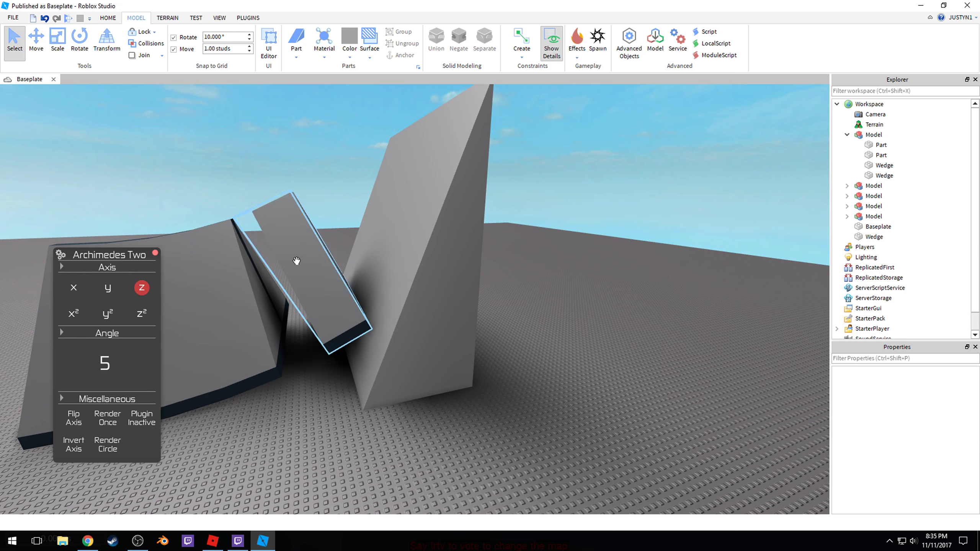
click(298, 263)
key(Delete)
click(249, 290)
key(Delete)
click(222, 307)
right_drag(228, 304, 216, 309)
key(Delete)
click(304, 294)
key(Delete)
Step: Rename the black base part of the original ramp model to Main
click(306, 293)
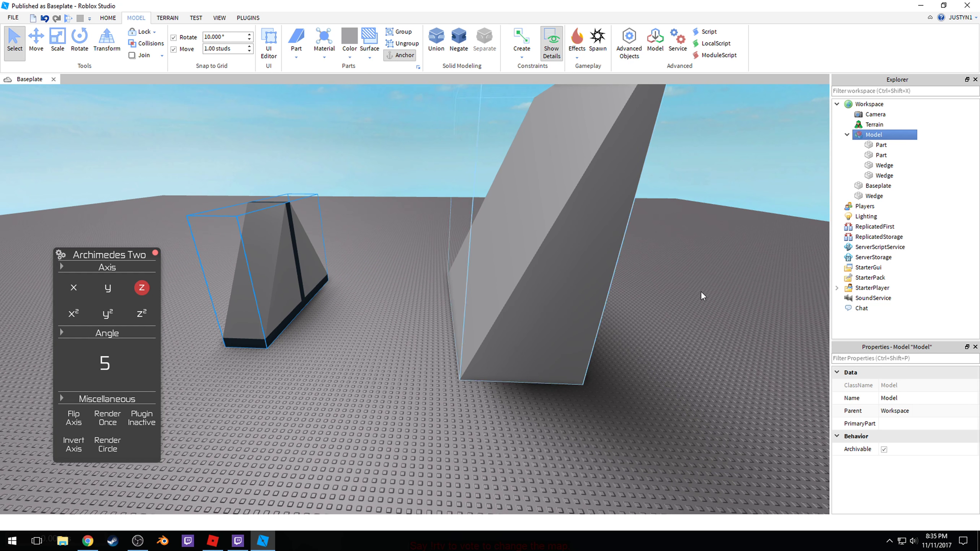
click(881, 146)
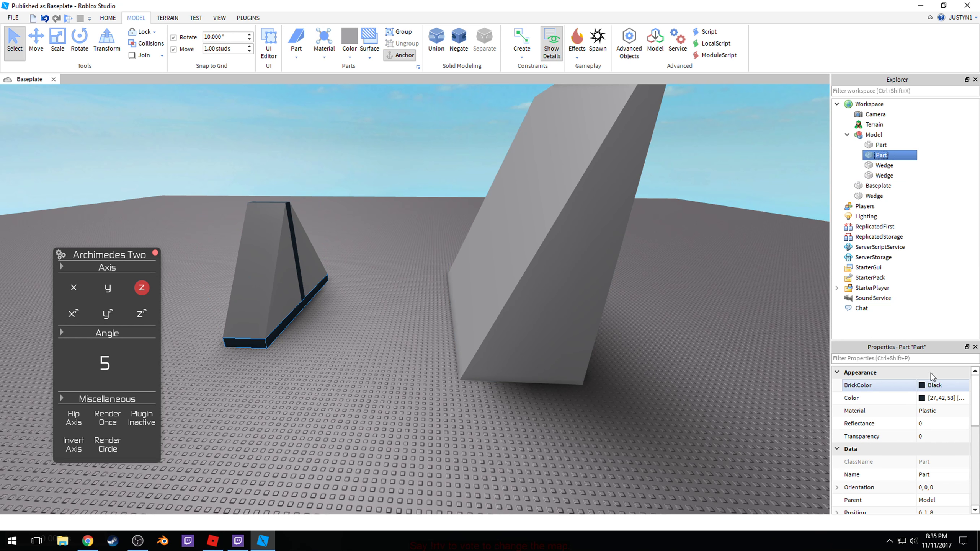
click(938, 476)
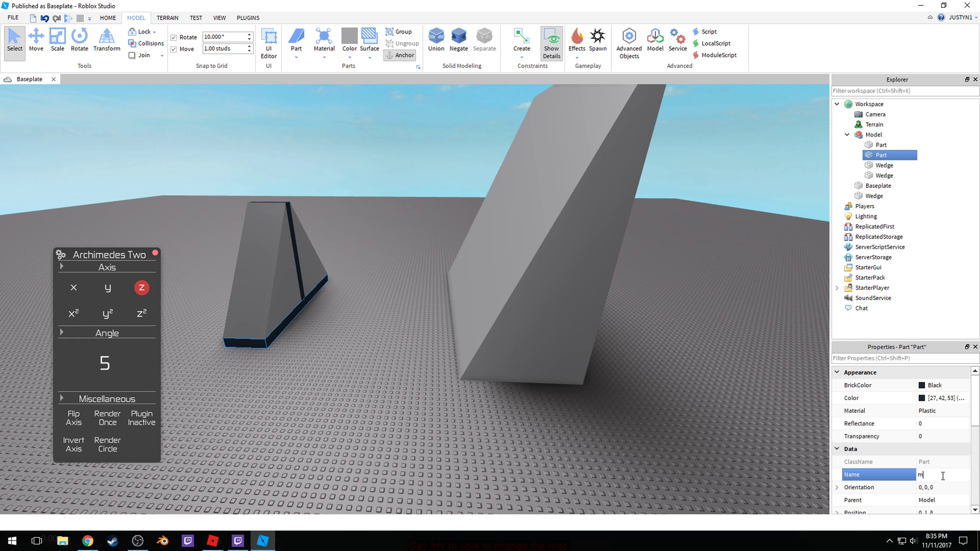
right_drag(446, 254, 446, 255)
key(q)
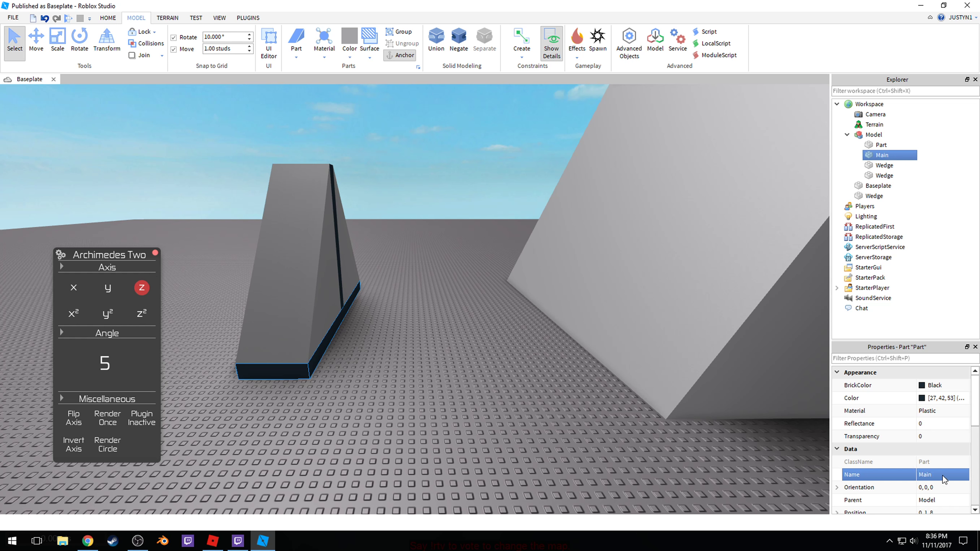
Step: Set the ramp model's PrimaryPart to Main
right_drag(493, 266, 501, 267)
scroll(501, 268, down, 1)
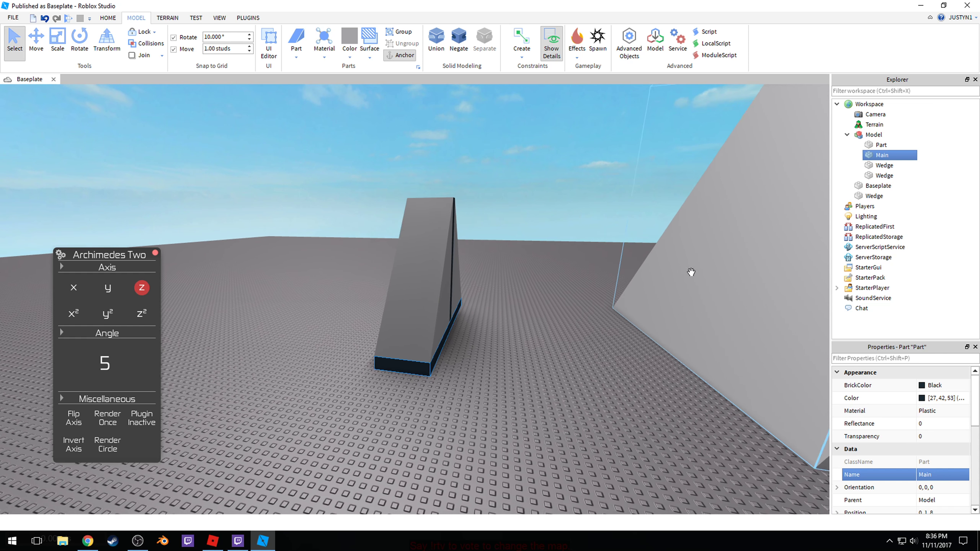
scroll(689, 271, up, 1)
click(874, 134)
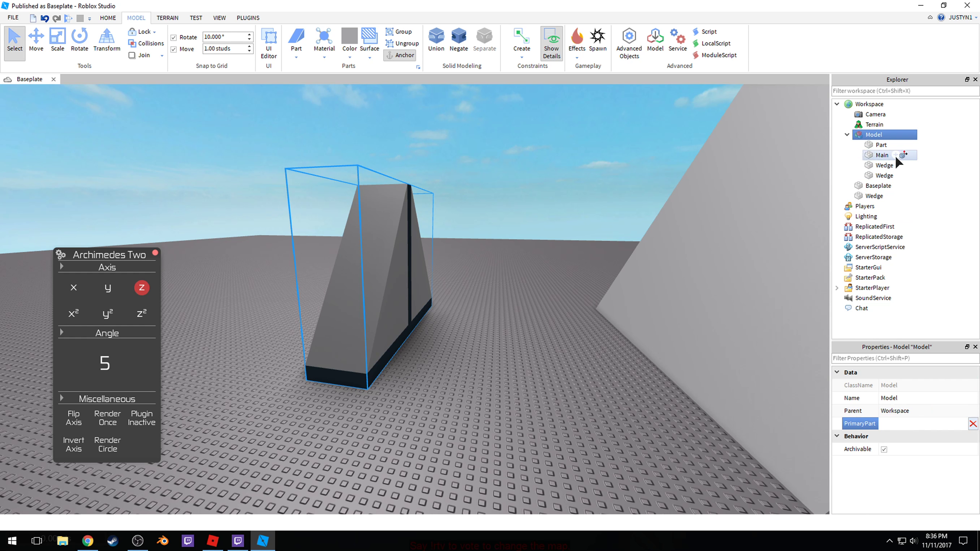
click(567, 182)
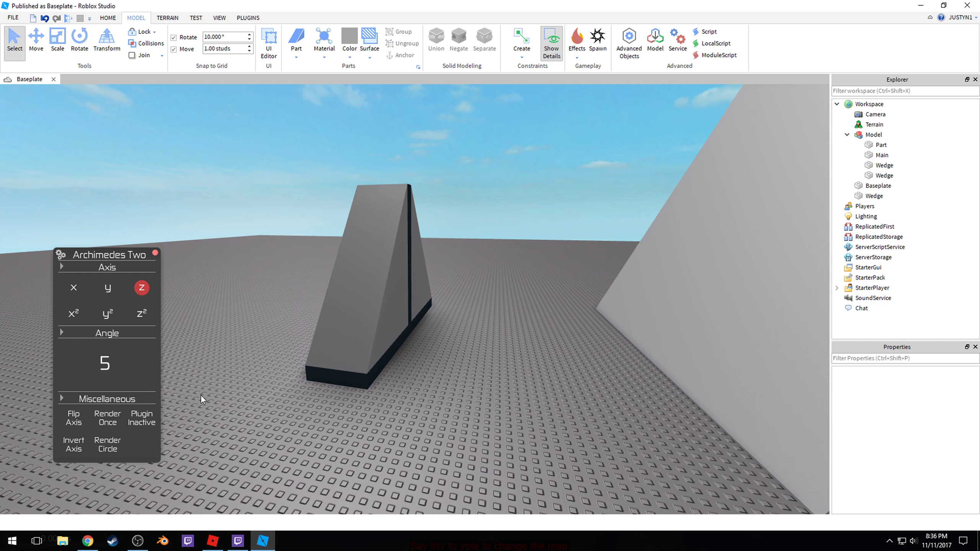
Step: Activate Archimedes Two on the ramp model, render repeated copies at 5 degrees about z until the curve passes through the wedge, and deactivate the plugin
click(141, 420)
click(376, 289)
right_drag(376, 289, 380, 299)
scroll(380, 299, down, 1)
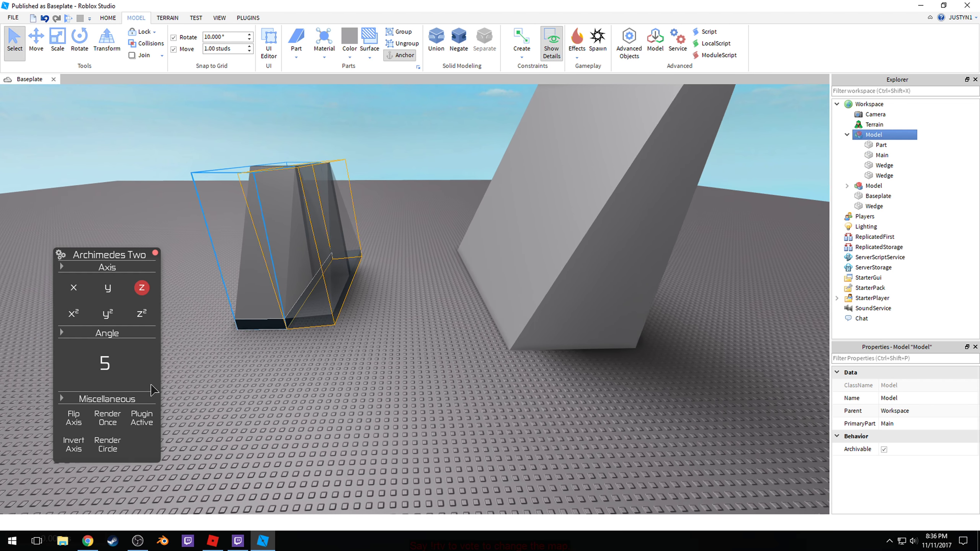
click(107, 424)
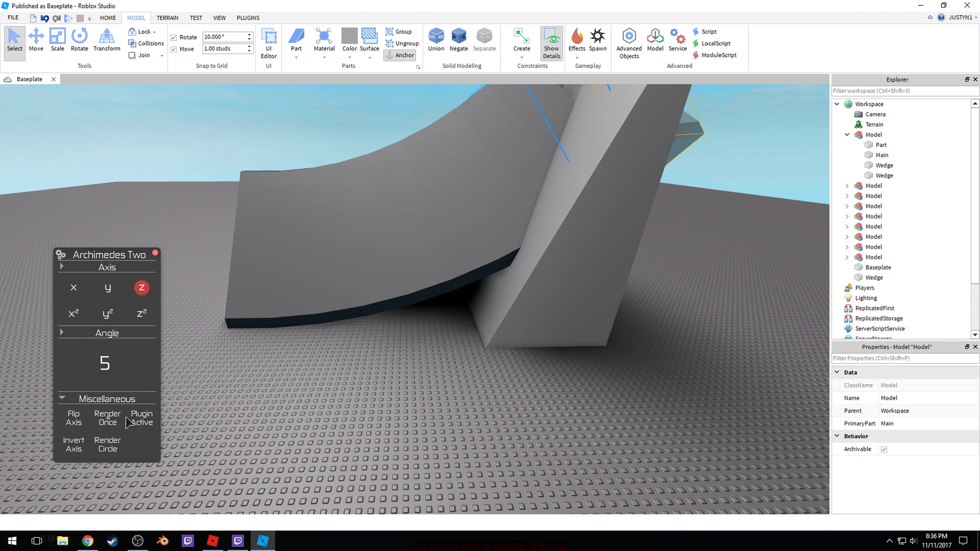
scroll(377, 308, up, 4)
scroll(377, 307, down, 3)
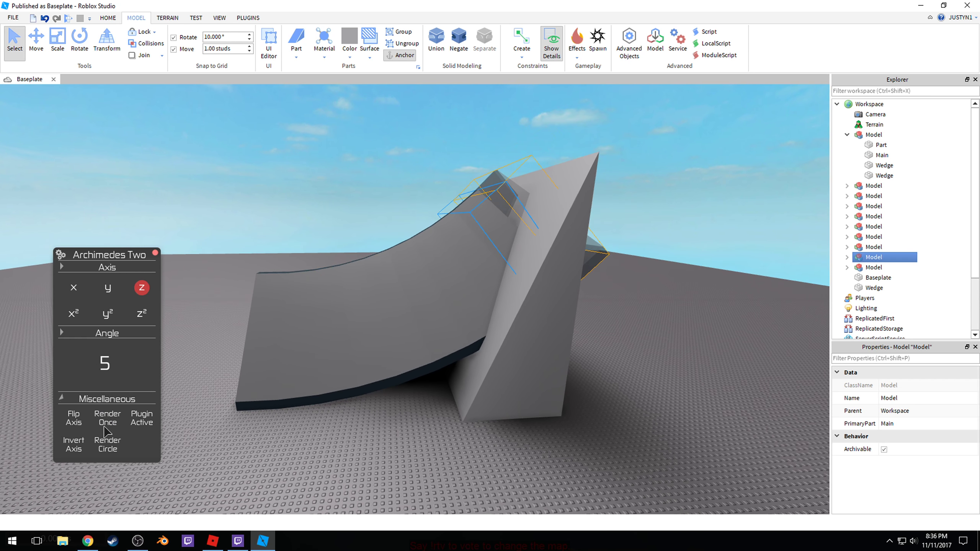
click(105, 419)
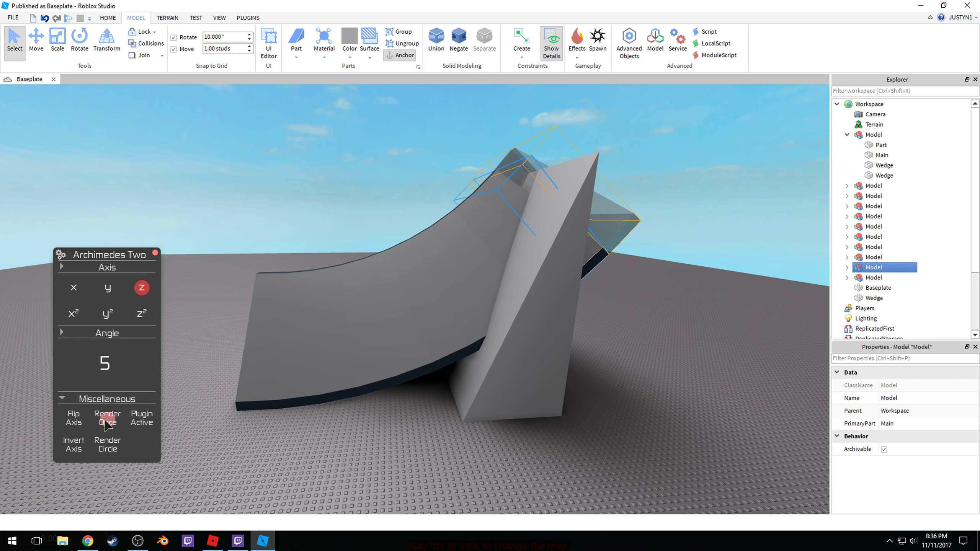
click(106, 418)
click(151, 421)
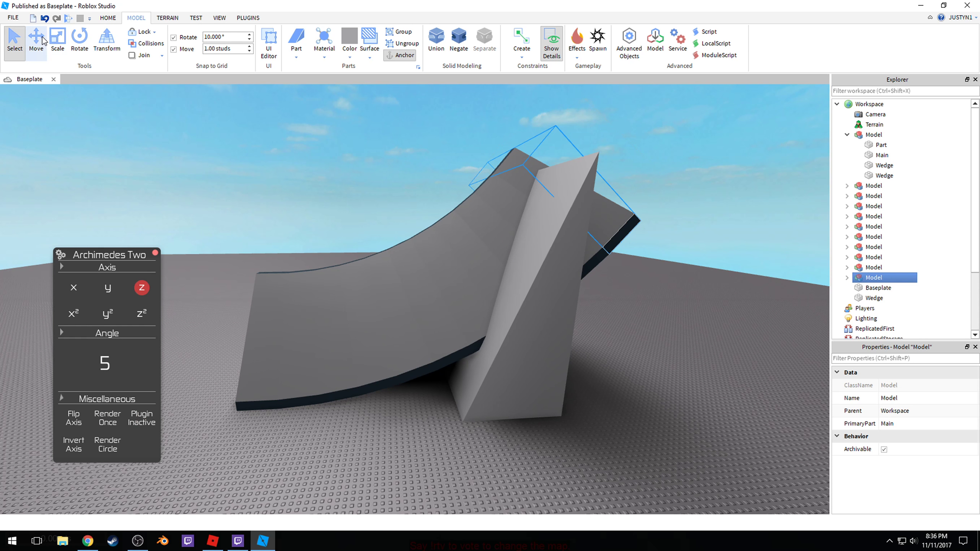
Step: Move the large wedge 2 studs toward the start of the curve and delete the ramp's last segment behind it
click(555, 294)
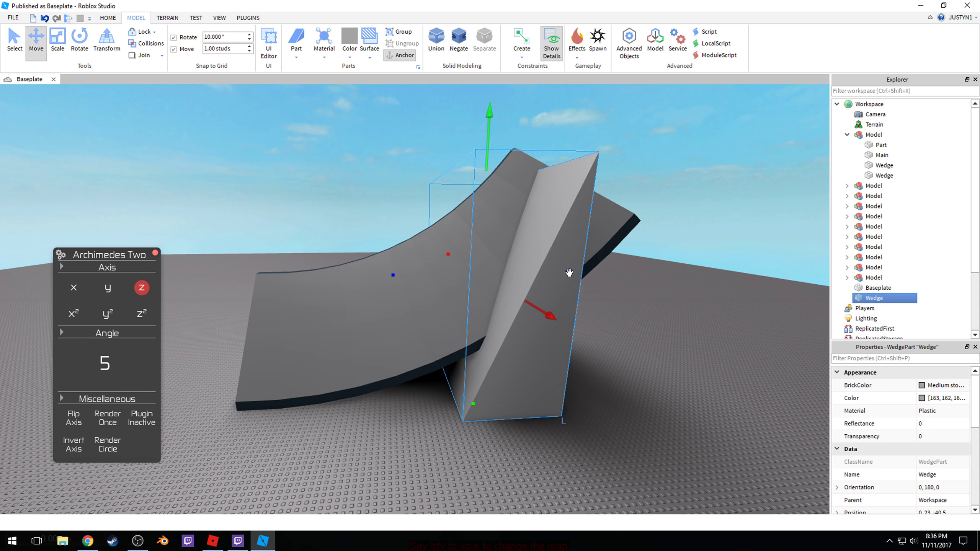
mouse_move(570, 272)
mouse_down()
mouse_move(536, 273)
mouse_move(562, 272)
mouse_up()
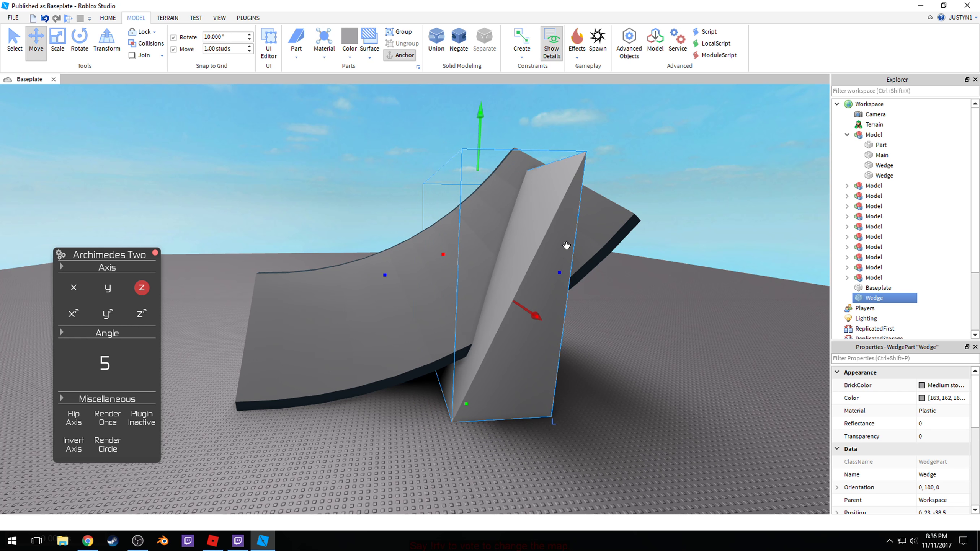
key(e)
click(618, 266)
key(Delete)
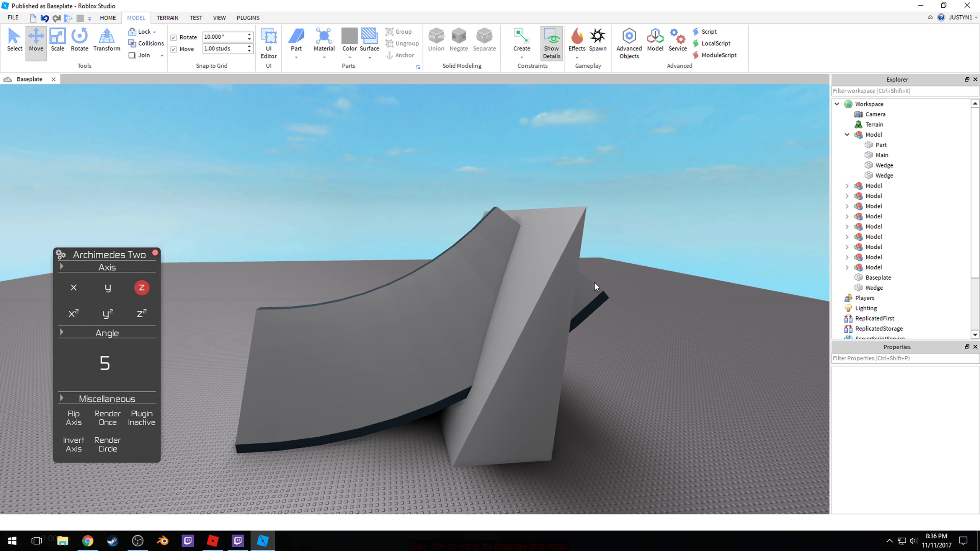
Step: Examine from several sides how the end of the curved ramp intersects the large wedge
key(w)
key(e)
right_drag(570, 233, 458, 310)
scroll(570, 232, down, 3)
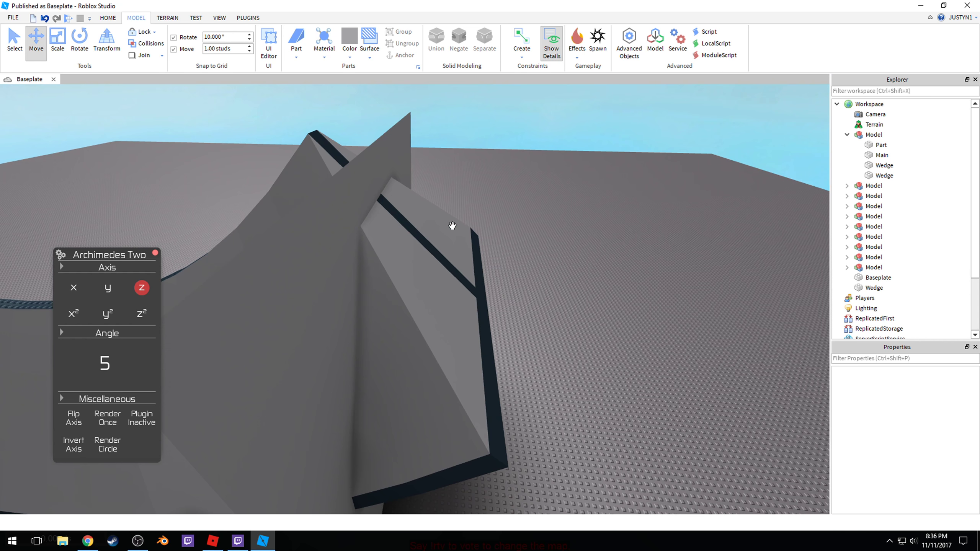
right_drag(452, 226, 426, 300)
scroll(392, 251, up, 5)
scroll(384, 270, down, 4)
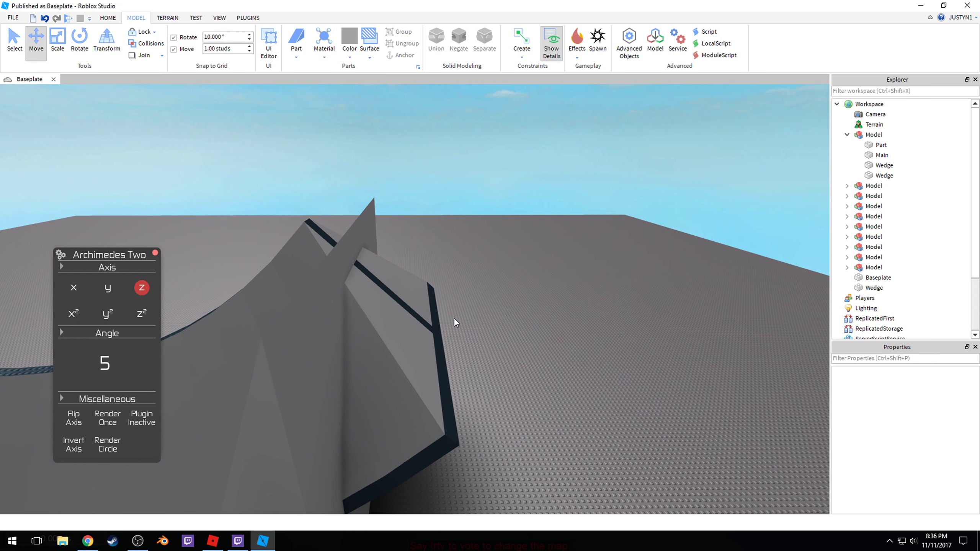
key(a)
key(d)
key(w)
key(a)
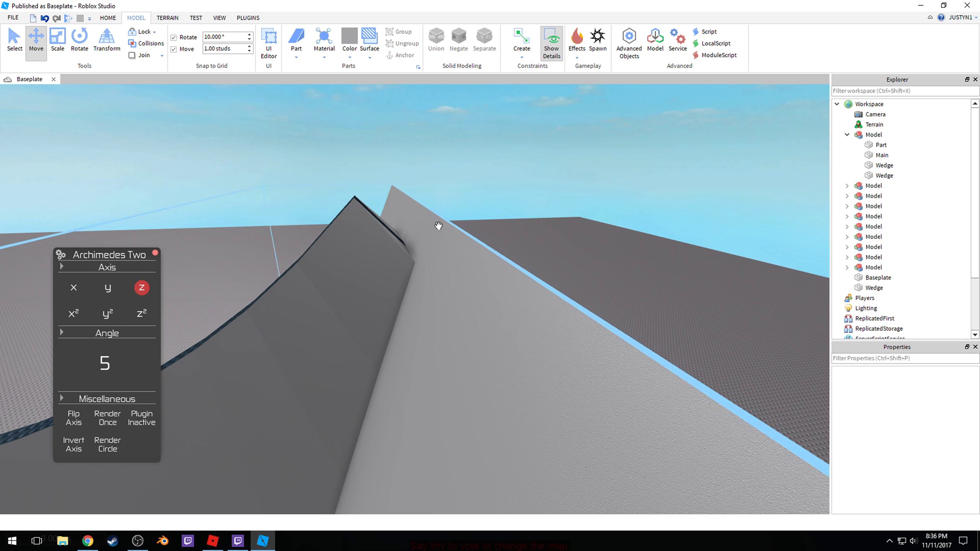
key(d)
key(a)
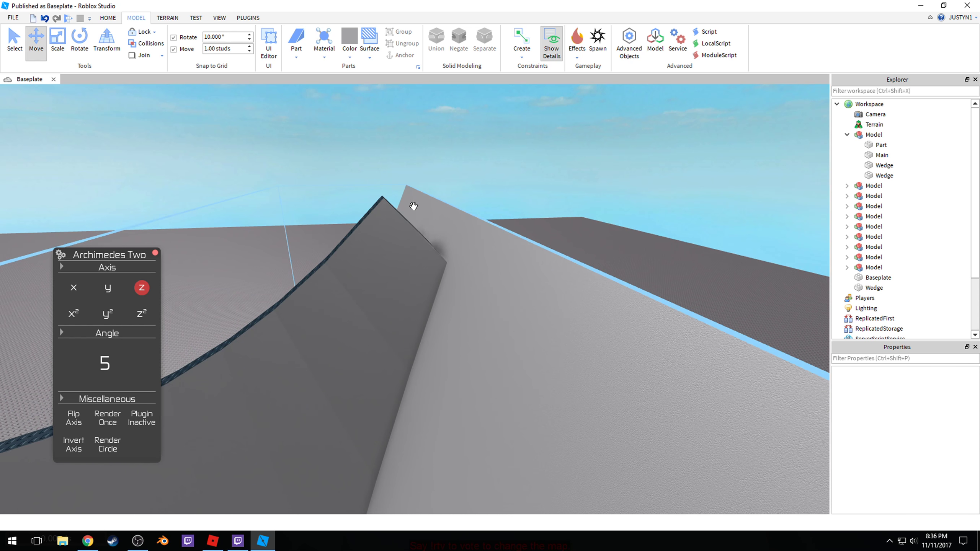
key(q)
scroll(425, 205, down, 5)
scroll(471, 193, up, 6)
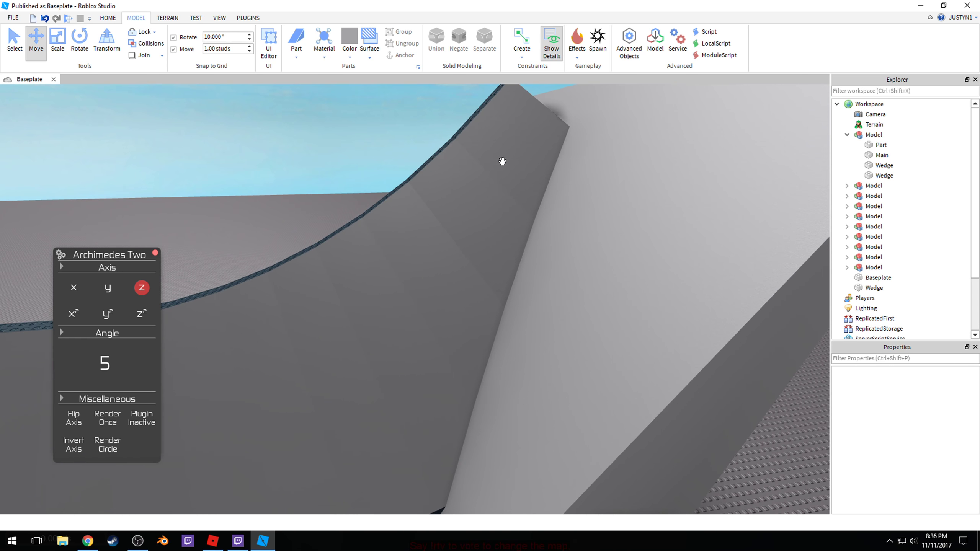
scroll(525, 185, down, 5)
Step: Shift the large wedge further toward the start of the curve and delete a ramp segment protruding behind it
click(467, 313)
scroll(330, 282, up, 2)
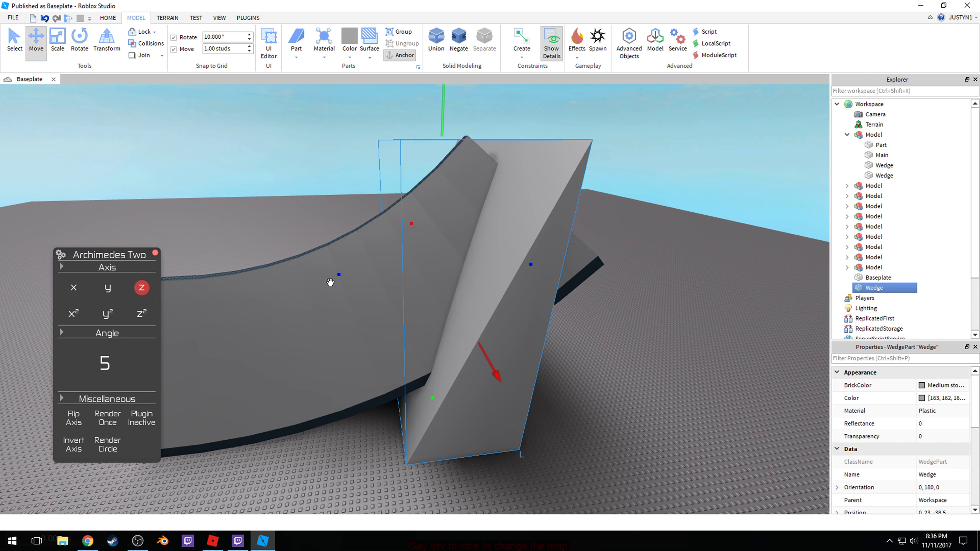
drag(341, 273, 293, 276)
click(543, 218)
key(Delete)
Step: Delete the ramp segments at the curve's end that run into the large wedge, undoing the last deletion
right_drag(458, 188, 499, 196)
key(w)
scroll(499, 196, down, 10)
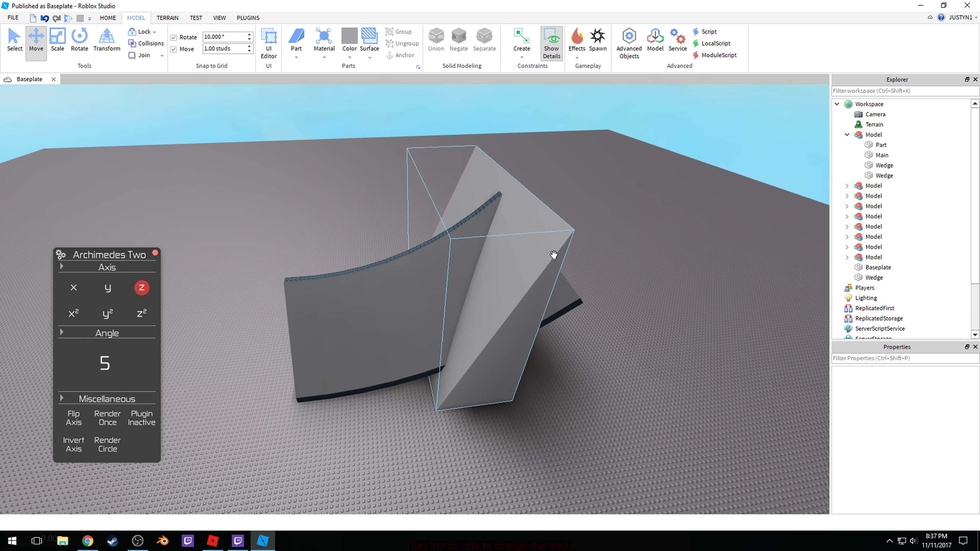
scroll(540, 254, up, 6)
scroll(482, 187, down, 3)
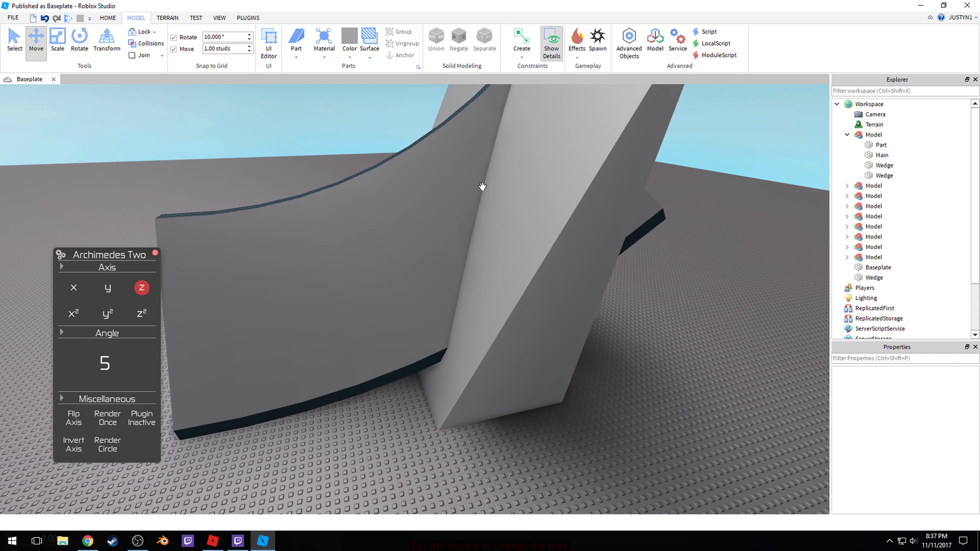
scroll(482, 186, down, 3)
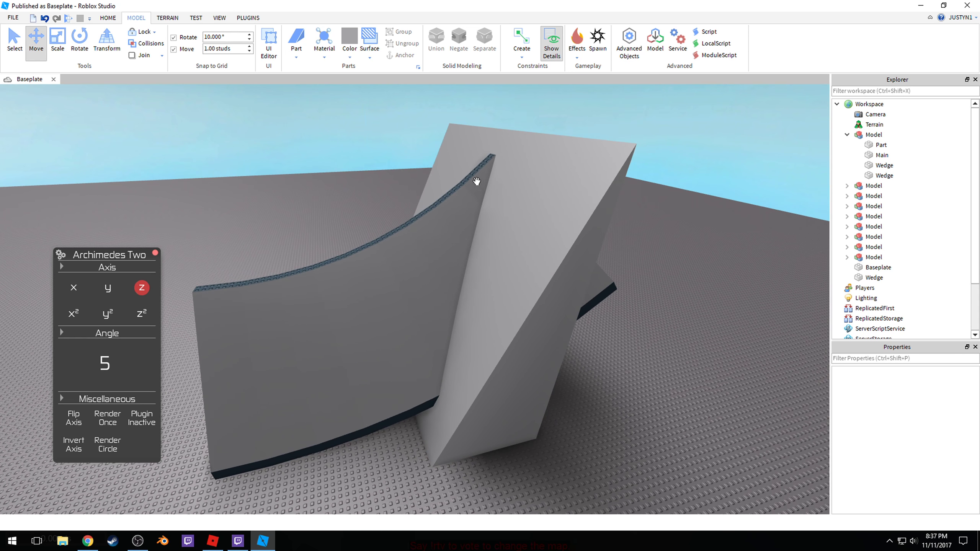
click(479, 169)
key(Delete)
click(456, 219)
key(Delete)
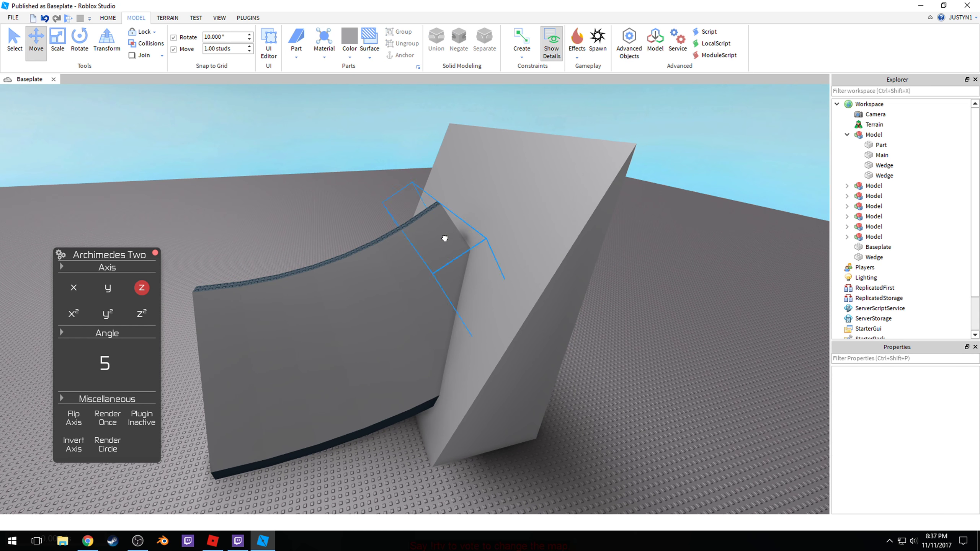
click(444, 238)
key(Delete)
click(415, 280)
key(Delete)
key(ctrl+z)
Step: Insert a block part and place it on the upper end of the ramp segment that meets the wedge
scroll(478, 339, up, 8)
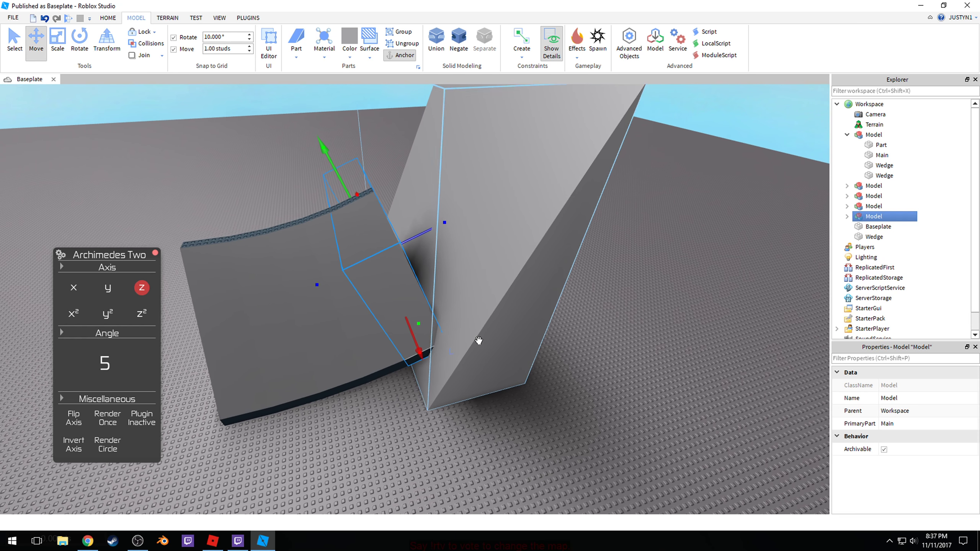
scroll(502, 346, up, 2)
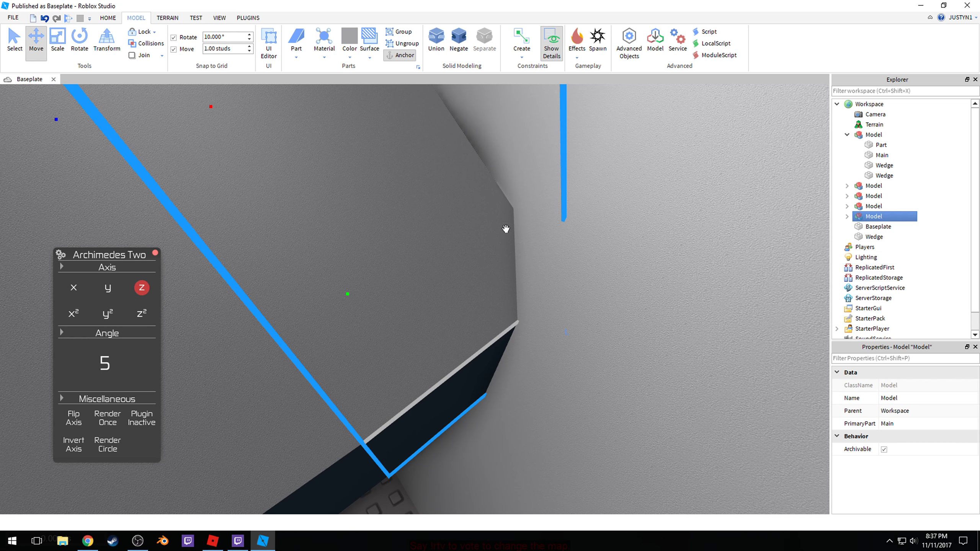
scroll(518, 243, down, 5)
click(475, 246)
scroll(297, 224, up, 4)
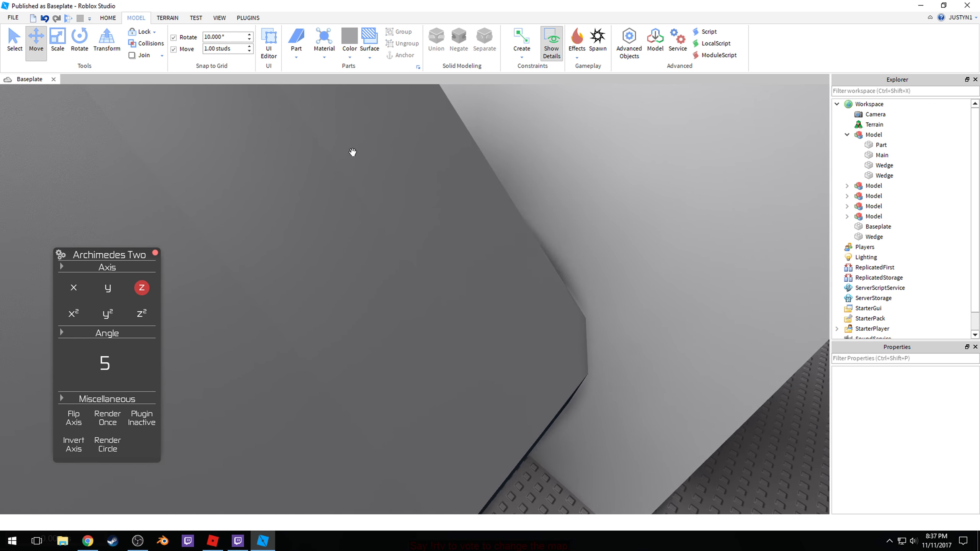
click(297, 57)
scroll(364, 225, down, 3)
click(562, 260)
drag(324, 280, 265, 191)
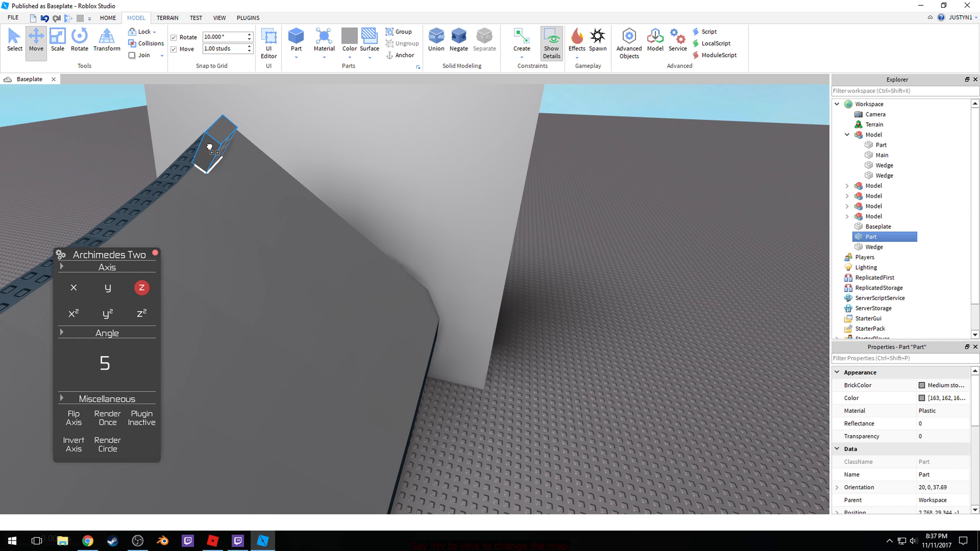
Step: Set the move snap increment to 0.05 studs and reposition the block part along the ramp's upper edge
right_drag(147, 102, 435, 203)
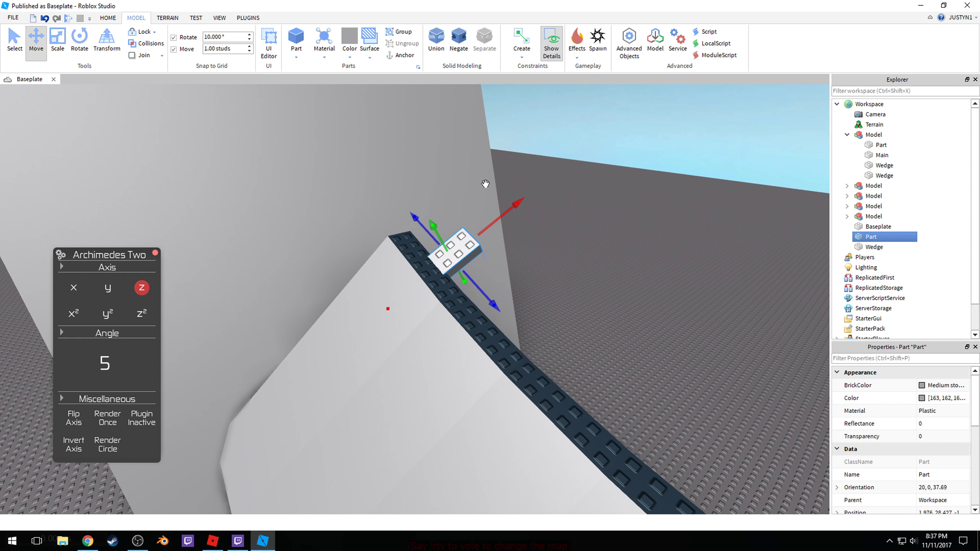
right_drag(369, 137, 350, 167)
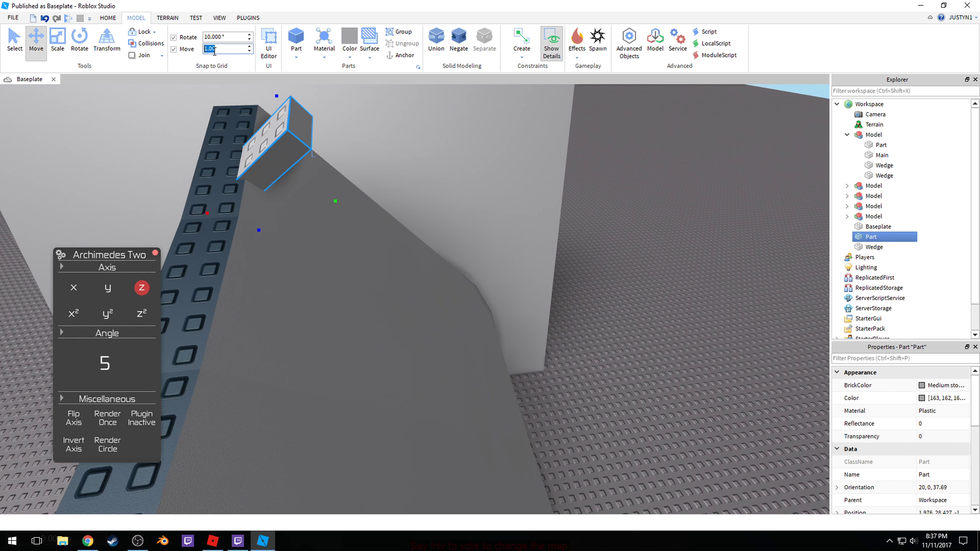
right_drag(231, 86, 510, 159)
drag(484, 188, 508, 172)
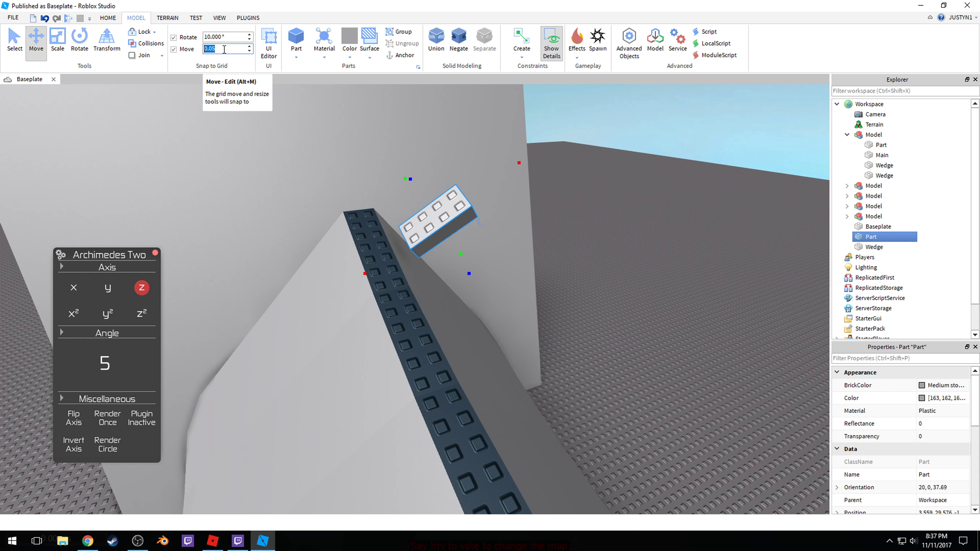
Step: Delete the ramp segment just before the one embedded in the large wedge
click(616, 229)
right_drag(616, 229, 419, 169)
scroll(416, 173, down, 3)
click(415, 174)
key(Delete)
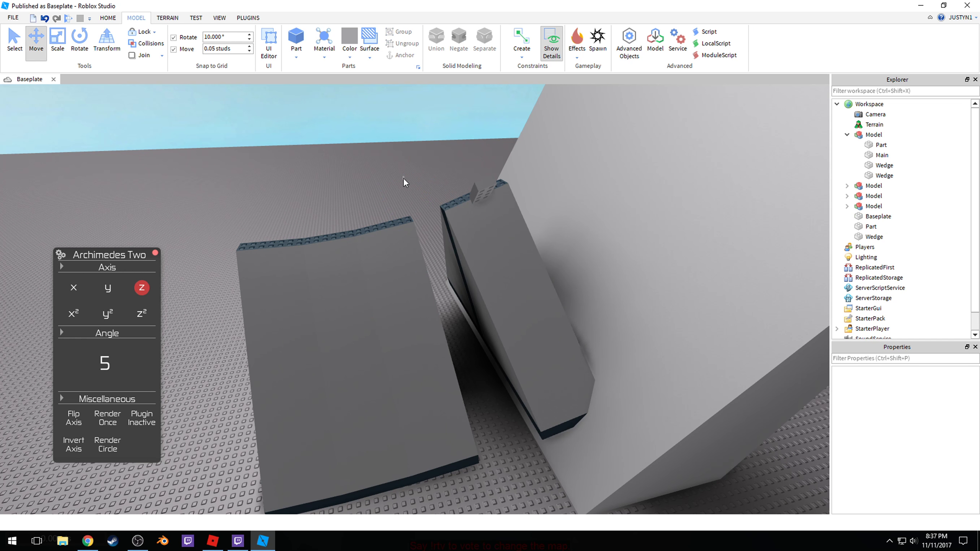
right_drag(445, 307, 400, 296)
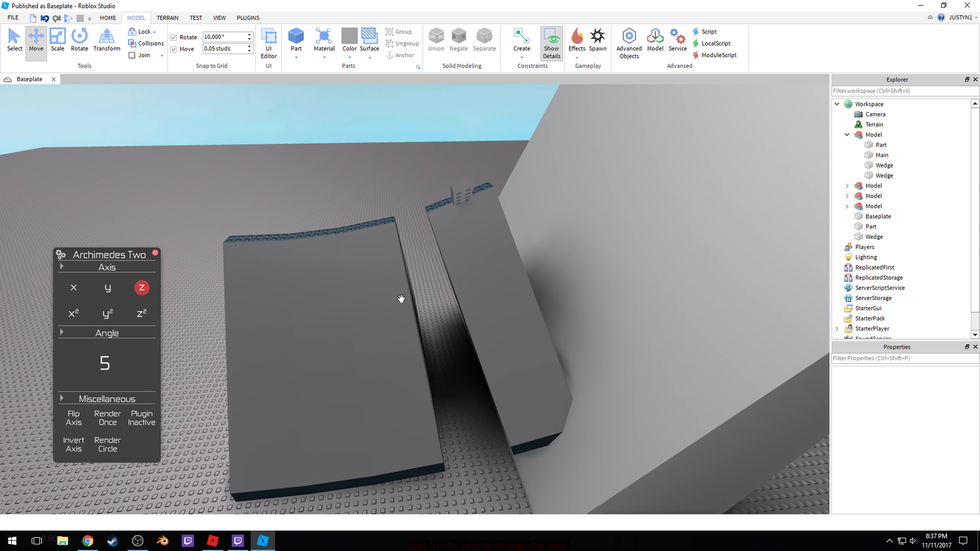
click(345, 331)
click(281, 192)
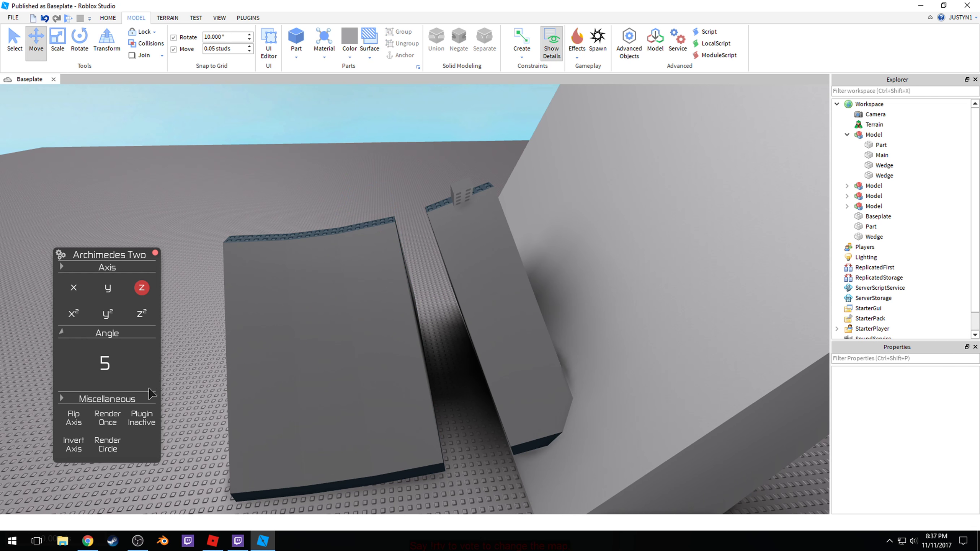
click(358, 383)
click(147, 422)
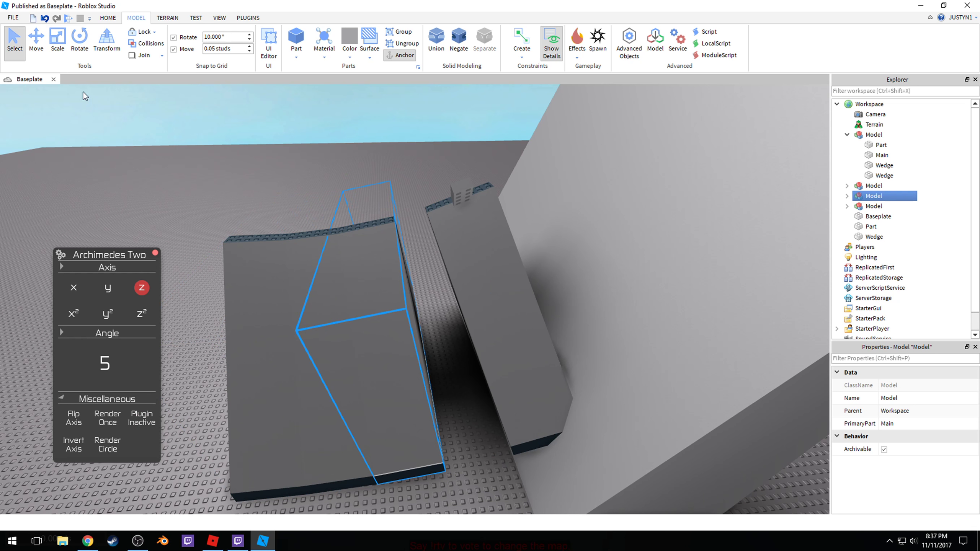
click(157, 134)
Step: Set the size of the block part on the ramp segment beside the large wedge to 1,1,1
right_drag(157, 134, 535, 201)
click(535, 201)
click(60, 41)
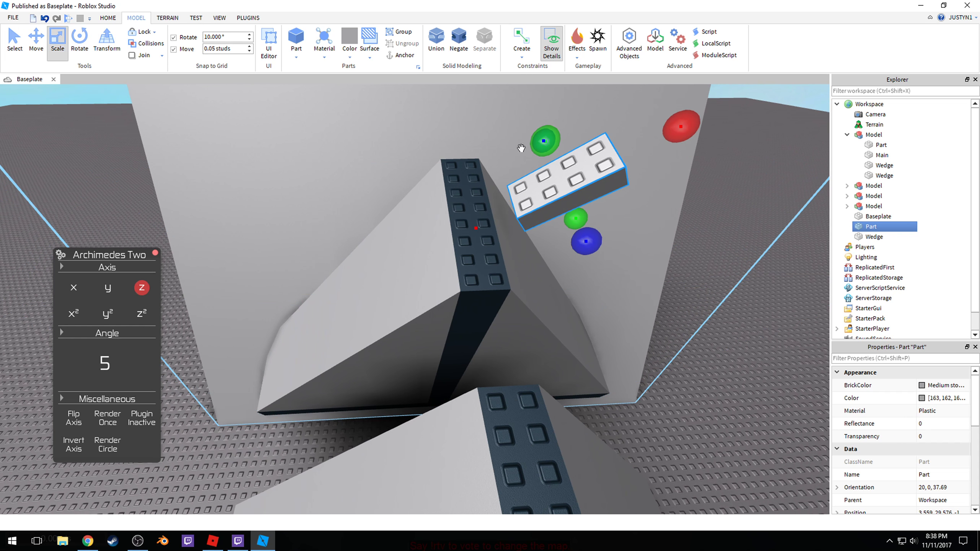
right_drag(519, 148, 628, 164)
scroll(920, 442, down, 5)
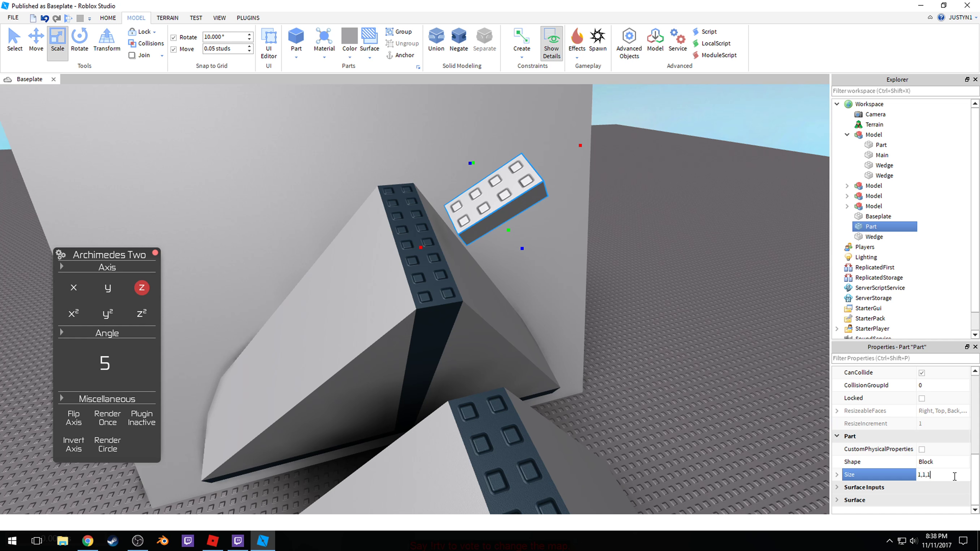
key(Return)
key(f)
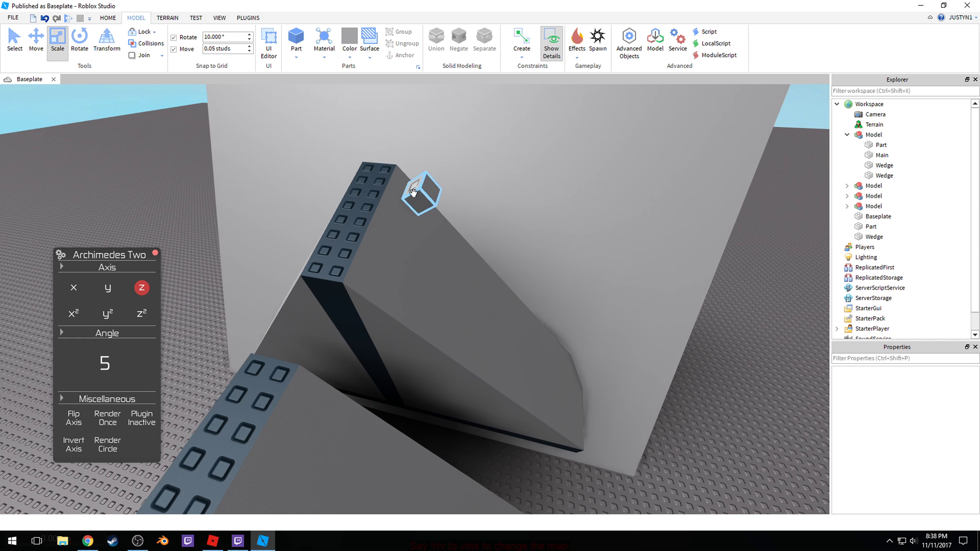
Step: Duplicate the small cube and place the copy on the opposite sloped face of the ramp segment, near its upper edge
key(ctrl+d)
drag(398, 234, 412, 212)
right_drag(394, 215, 411, 212)
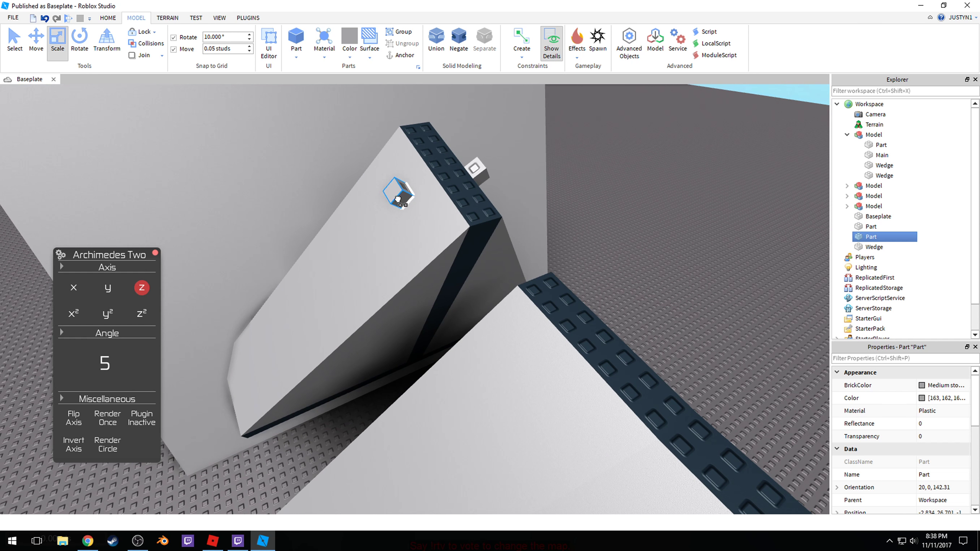
click(586, 177)
scroll(587, 166, up, 3)
right_drag(586, 176, 536, 145)
scroll(588, 162, down, 2)
scroll(536, 145, up, 3)
click(363, 173)
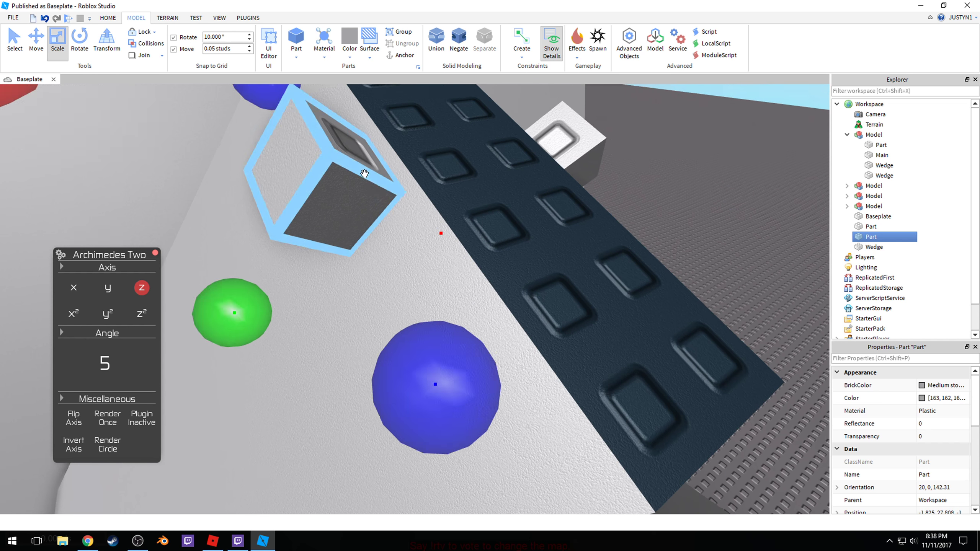
scroll(362, 173, down, 3)
right_drag(363, 174, 328, 151)
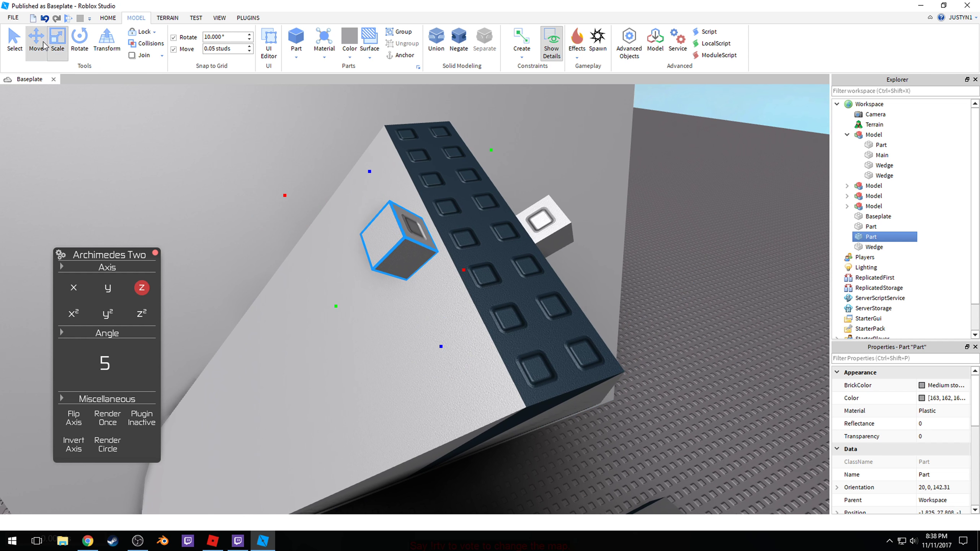
Step: Move the duplicated cube into the sloped face so its outer side lies flush with the surface
click(44, 46)
drag(267, 197, 302, 209)
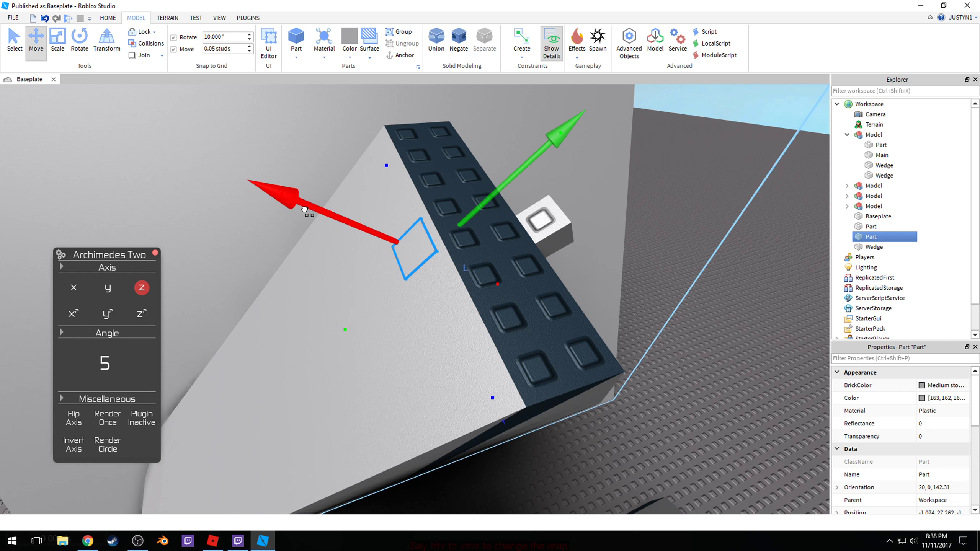
right_drag(494, 247, 493, 245)
click(554, 170)
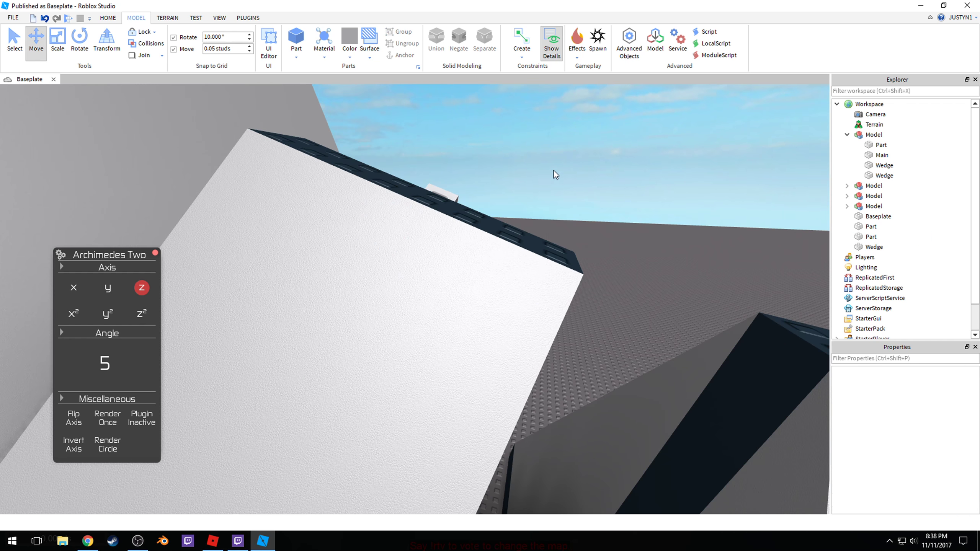
right_drag(553, 170, 553, 169)
scroll(553, 169, up, 4)
scroll(554, 170, down, 3)
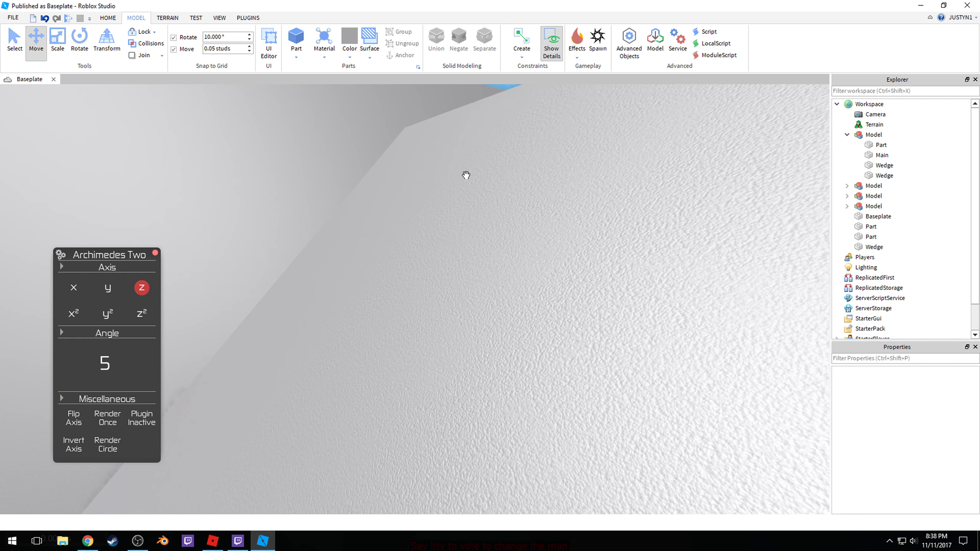
click(451, 154)
scroll(455, 155, down, 5)
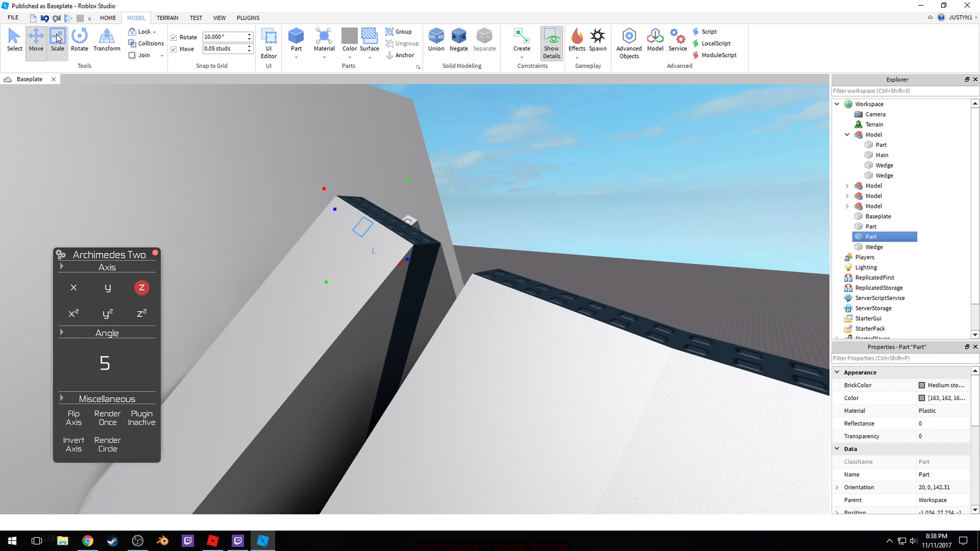
Step: Scale the duplicated cube so its upper side reaches the ramp segment's upper edge
click(58, 38)
scroll(337, 208, up, 3)
right_drag(337, 209, 559, 274)
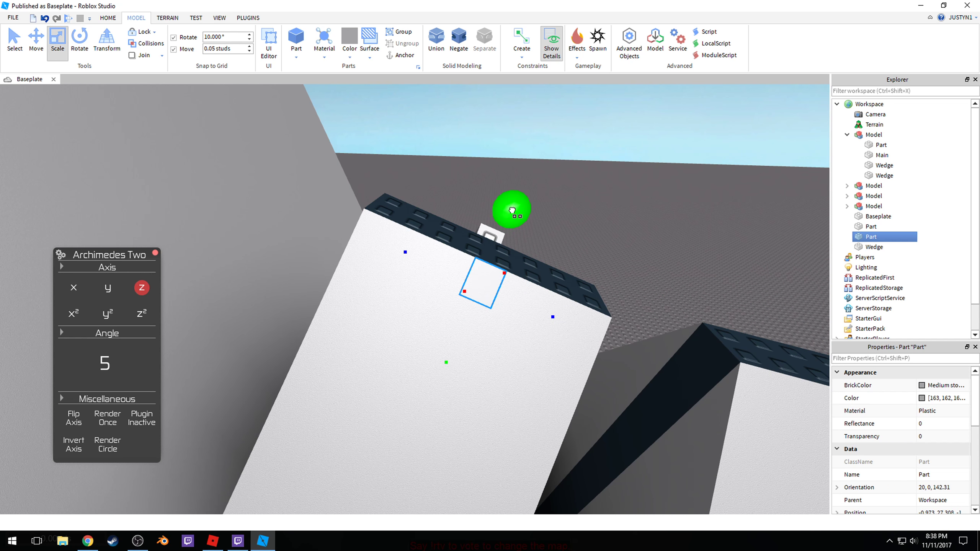
click(601, 204)
right_drag(602, 205, 494, 219)
Step: Move the original cube into the ramp segment's other sloped face until it sits flush
click(474, 173)
click(40, 46)
right_drag(405, 197, 495, 175)
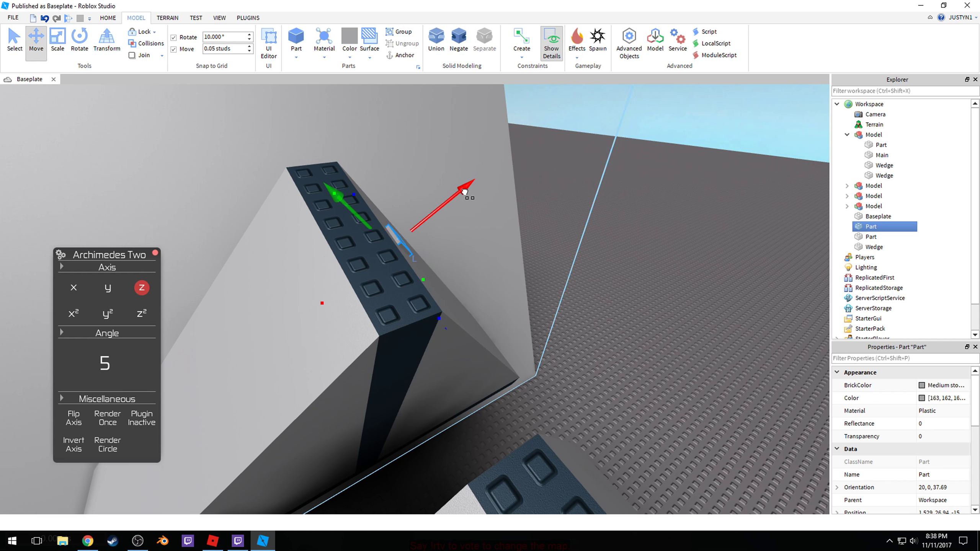
Step: Ungroup the ramp segment beside the large wedge and delete its two side wedges
right_drag(478, 208, 578, 275)
click(577, 276)
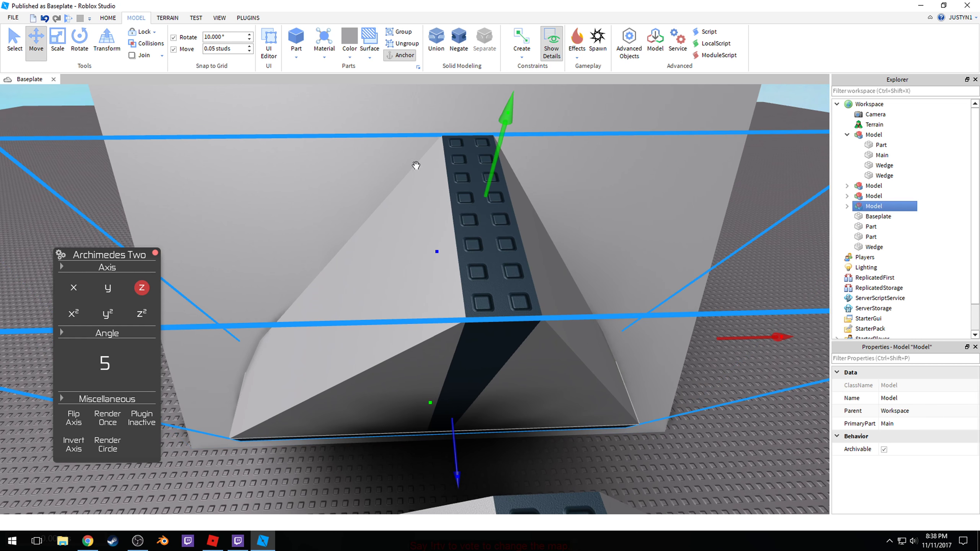
click(405, 43)
right_drag(459, 166, 548, 201)
click(548, 201)
click(465, 304)
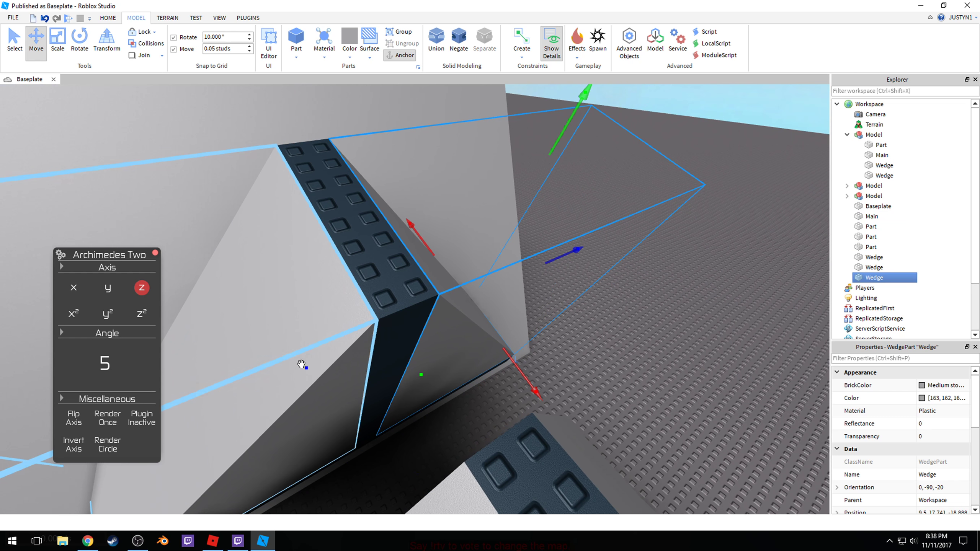
ctrl+click(326, 396)
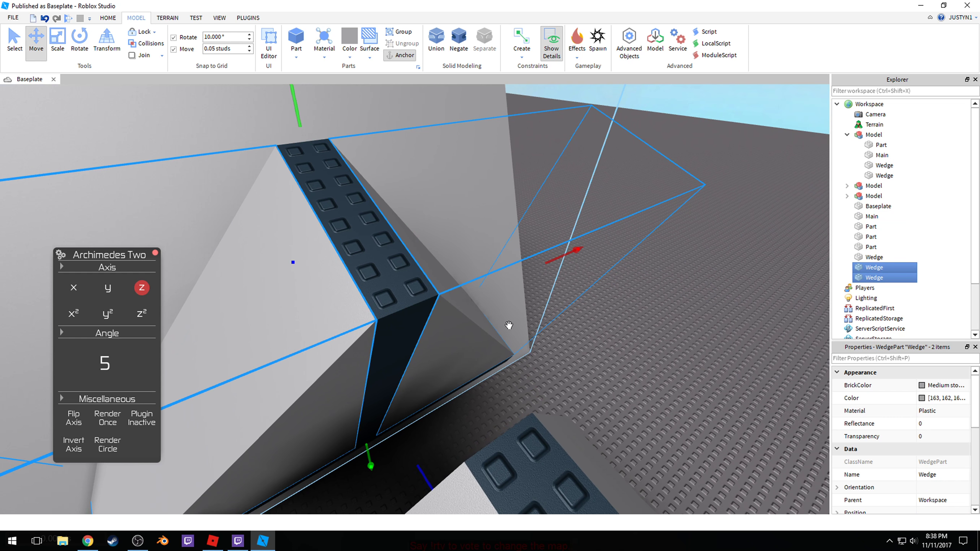
key(Delete)
Step: Scale the duplicated cube in both directions so it spans the full width of the segment's upright main part
click(308, 236)
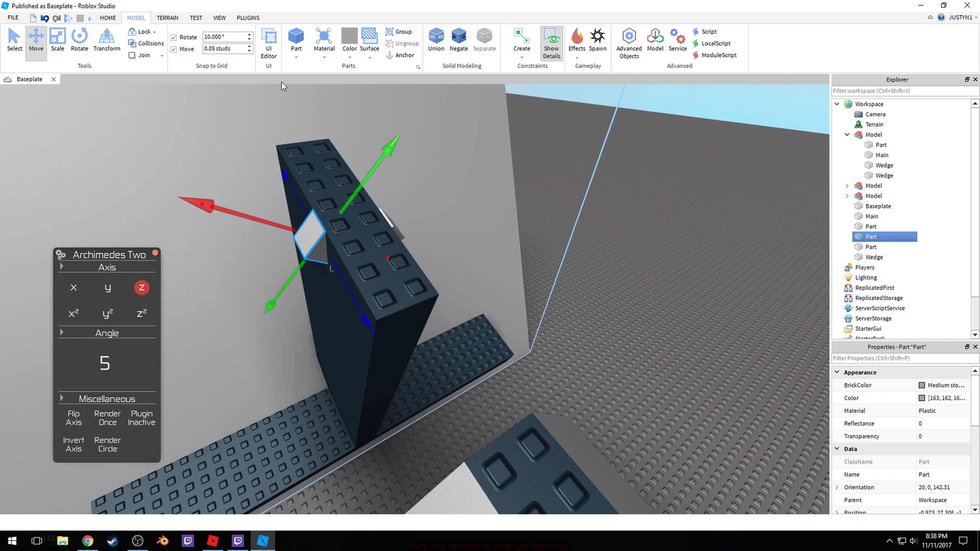
click(52, 41)
right_drag(347, 174, 504, 244)
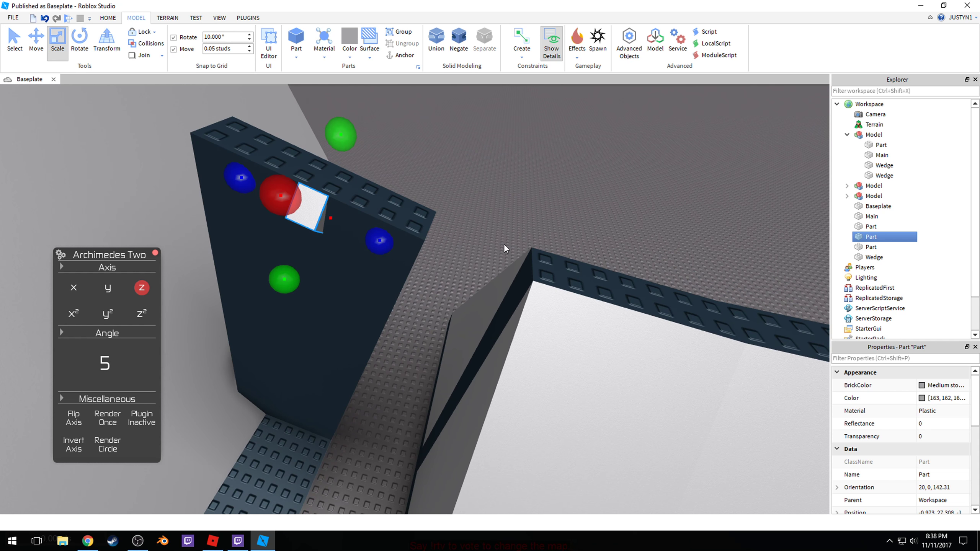
drag(386, 241, 475, 273)
right_drag(440, 265, 438, 265)
right_drag(374, 341, 373, 341)
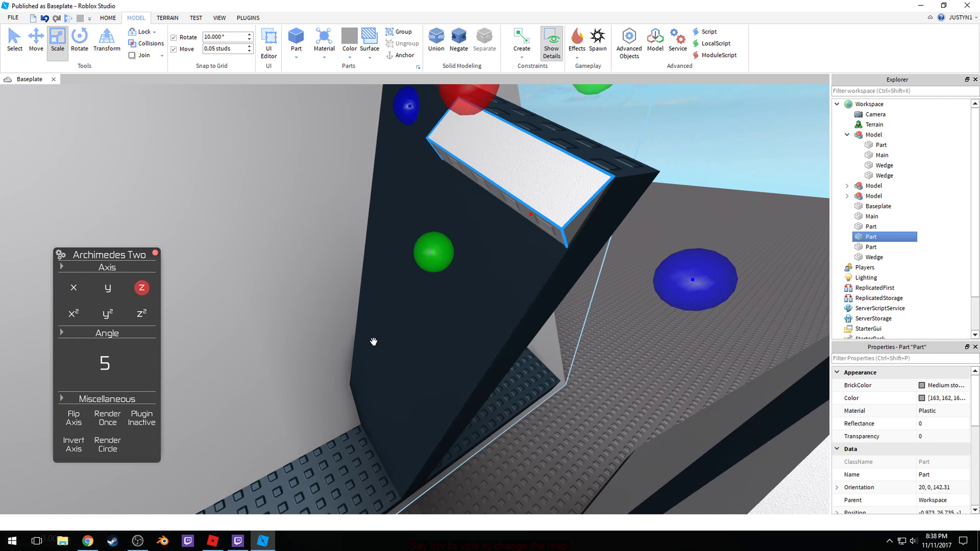
scroll(373, 342, down, 3)
right_drag(477, 272, 477, 272)
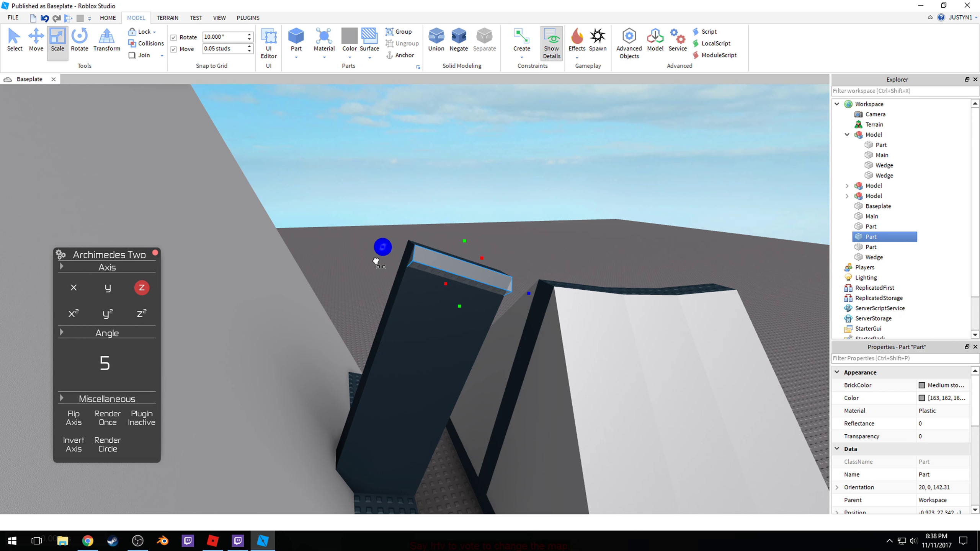
Step: Lengthen the widened part down along the slope until it reaches the outer edge of the base part
right_drag(375, 261, 375, 260)
drag(354, 220, 471, 293)
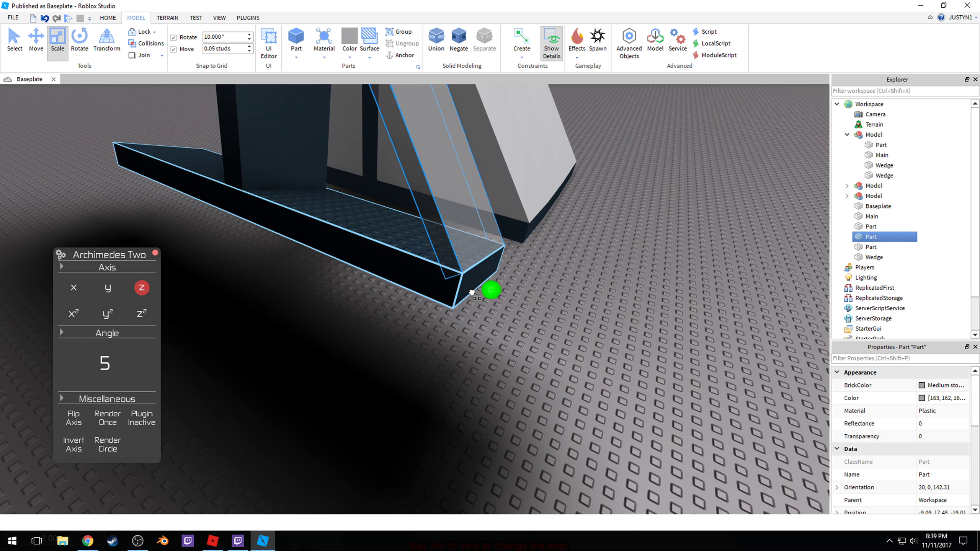
scroll(549, 269, up, 3)
Step: Examine how the sloped panel's lower and upper corners line up with the base and upright main part
click(547, 269)
right_drag(547, 269, 497, 285)
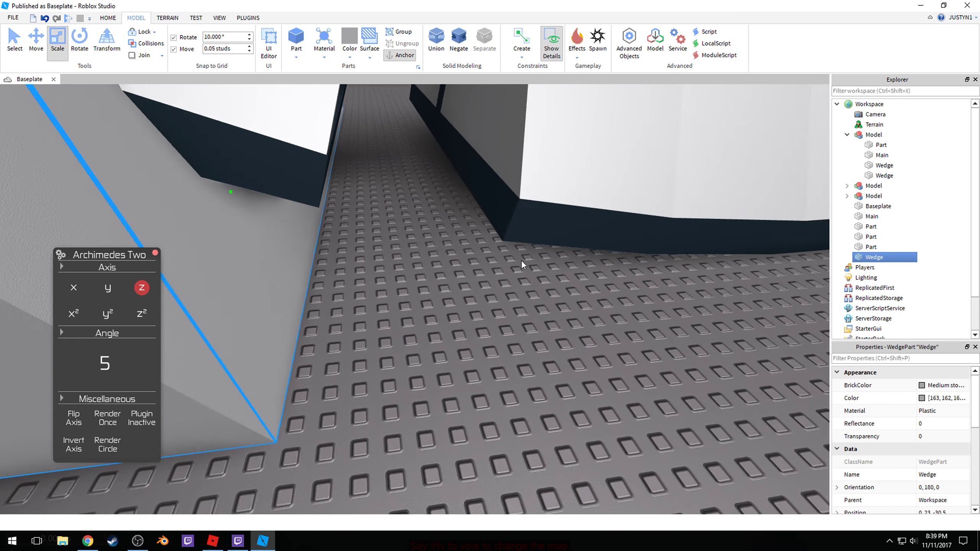
click(496, 285)
key(w)
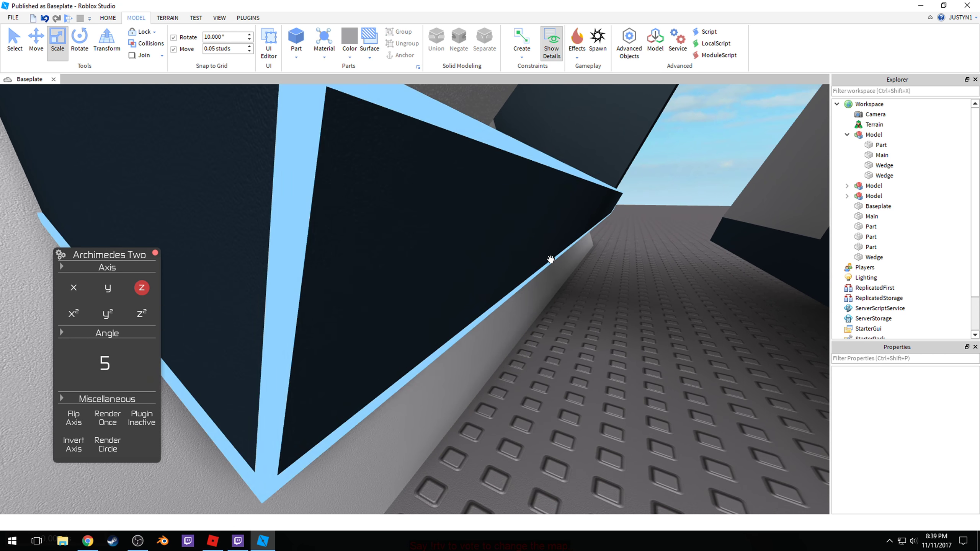
right_drag(549, 258, 418, 241)
key(s)
click(385, 160)
right_drag(385, 160, 392, 151)
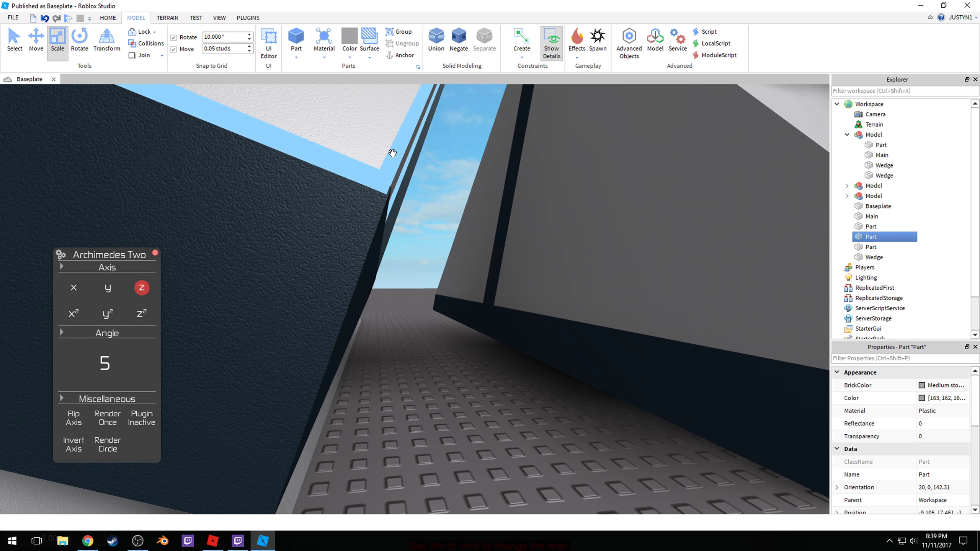
key(s)
right_drag(452, 284, 324, 322)
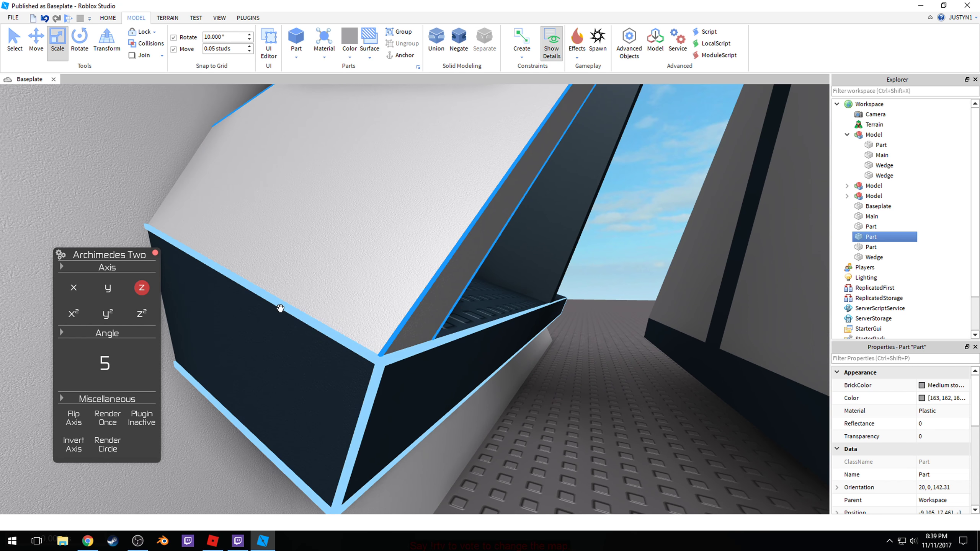
key(w)
right_drag(473, 171, 448, 162)
key(d)
click(476, 158)
key(w)
right_drag(636, 159, 636, 158)
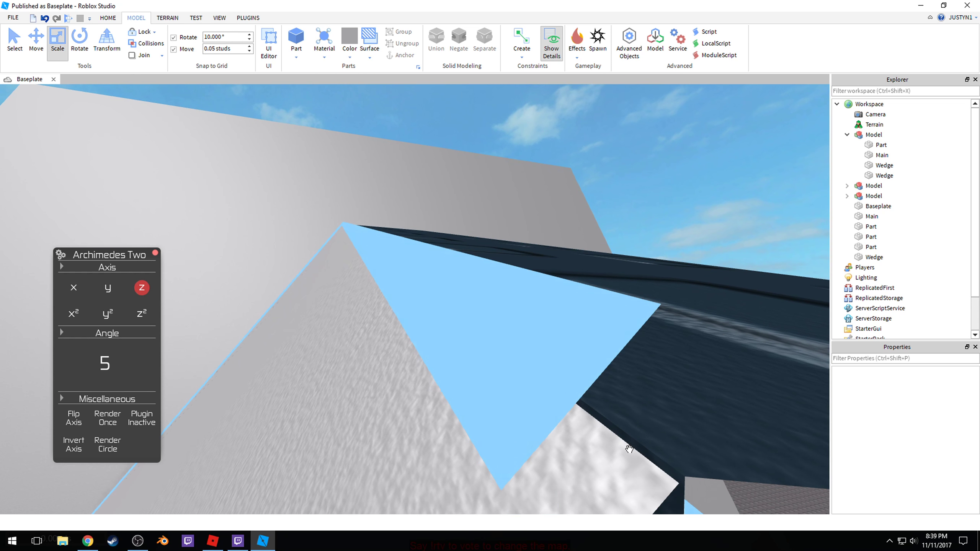
scroll(673, 209, down, 4)
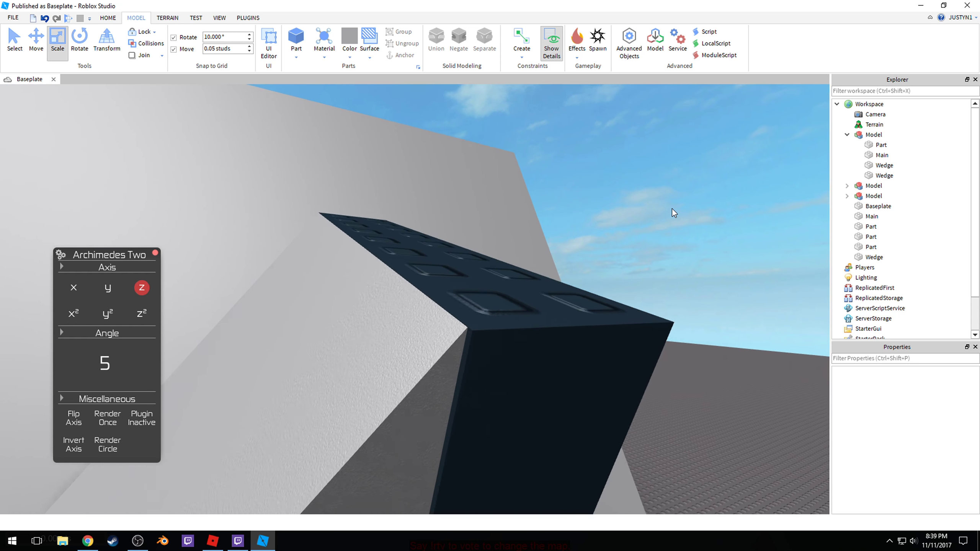
Step: Select the sloped panel and fine-tune its width at the side edge facing the remaining ramp
click(401, 336)
key(f)
right_drag(401, 336, 401, 337)
key(s)
key(q)
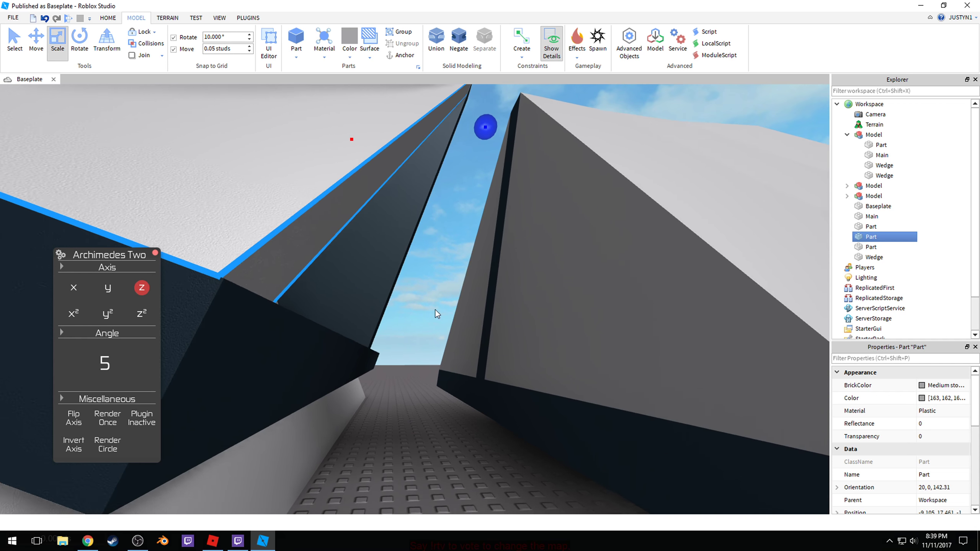
key(e)
key(a)
drag(483, 156, 487, 151)
click(438, 259)
Step: Duplicate the sloped panel and shorten the copy's lower end to where the base's angled corner begins
key(d)
right_drag(438, 258, 444, 260)
key(s)
click(444, 254)
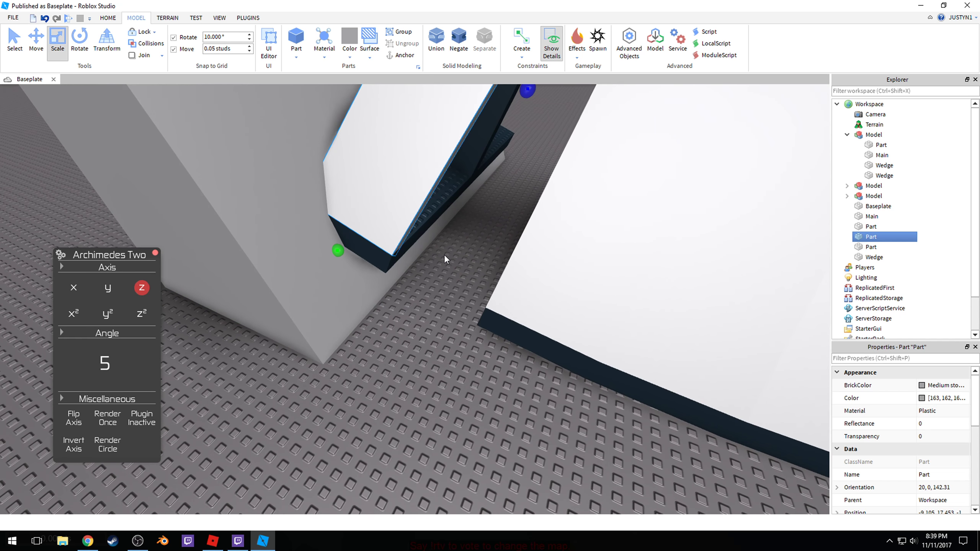
click(354, 252)
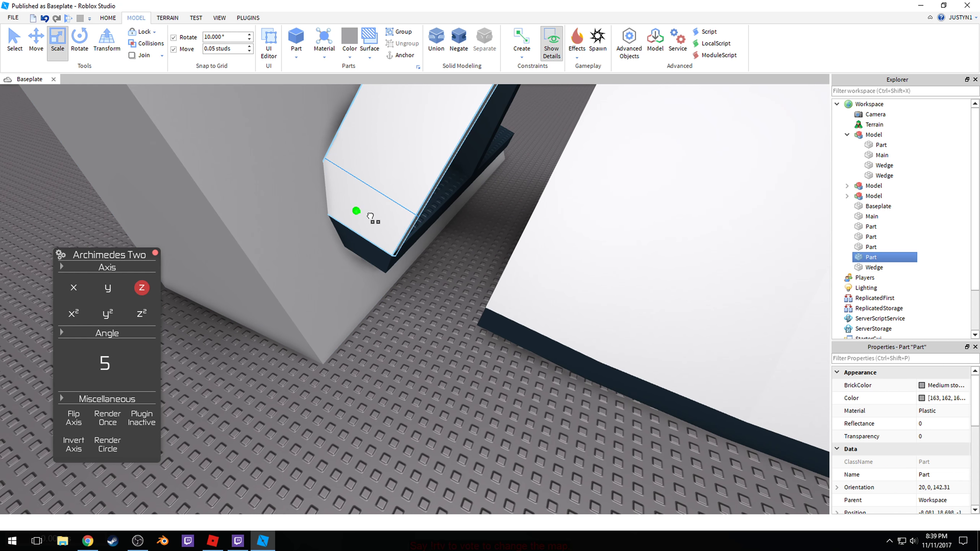
right_drag(369, 216, 369, 212)
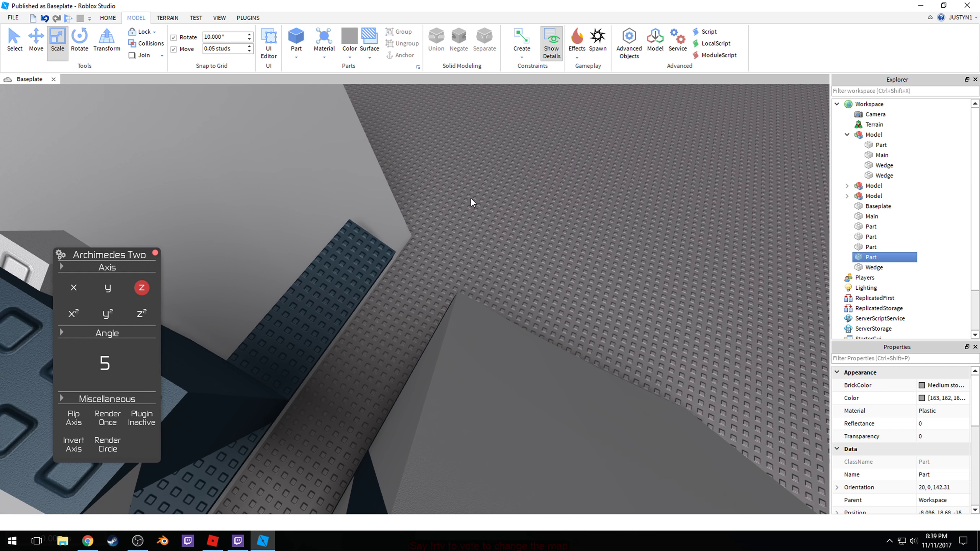
Step: Delete the leftover small cube on the other side of the upright main part
click(470, 197)
right_drag(471, 198, 471, 197)
click(388, 165)
right_drag(412, 169, 411, 203)
key(Delete)
Step: Shorten the original sloped panel from its upper end, leaving only a short strip at the base's angled corner
scroll(383, 173, up, 1)
click(383, 173)
right_drag(383, 173, 460, 143)
drag(448, 135, 406, 269)
scroll(442, 158, up, 2)
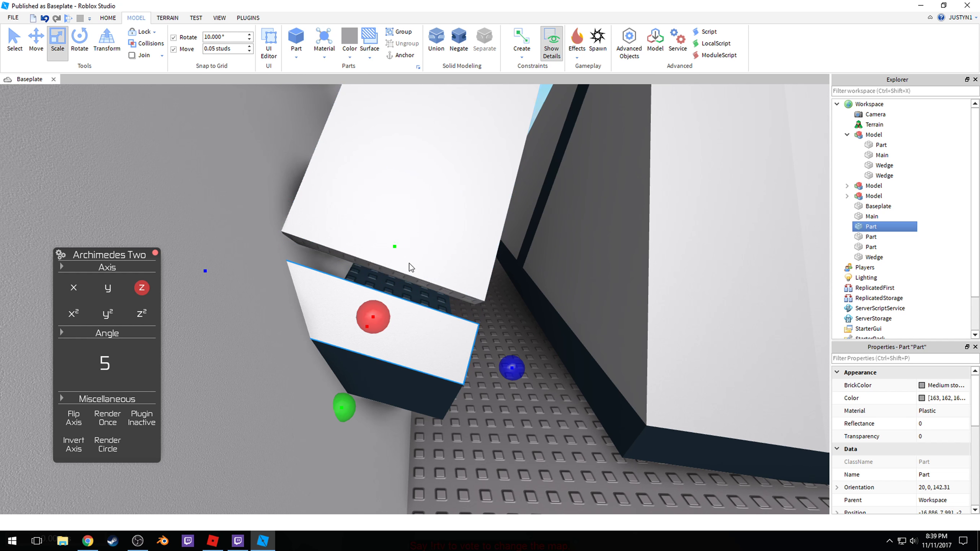
Step: Select the upper sloped panel and fine-tune the position of its lower edge at the base's angled corner
click(382, 240)
drag(374, 321, 372, 321)
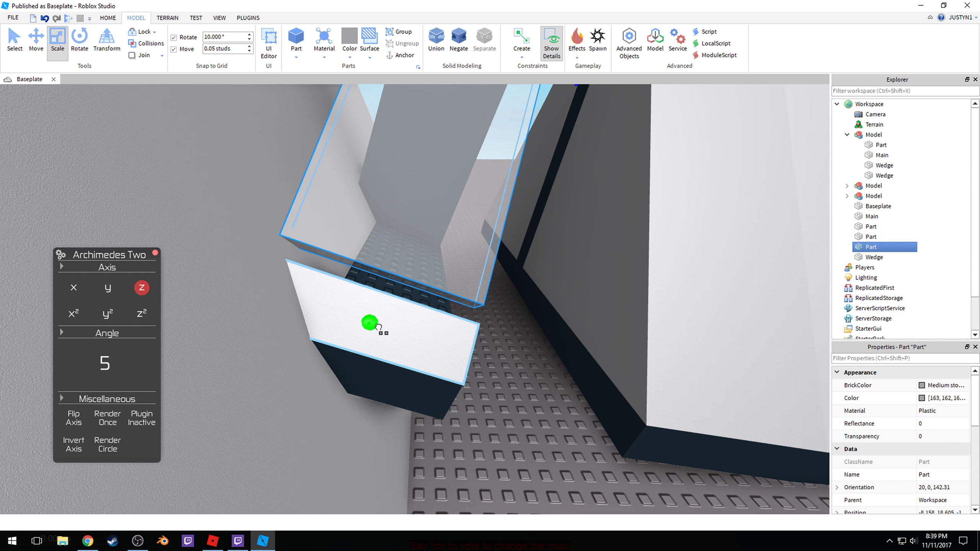
drag(379, 327, 376, 320)
scroll(376, 319, up, 4)
scroll(427, 213, down, 2)
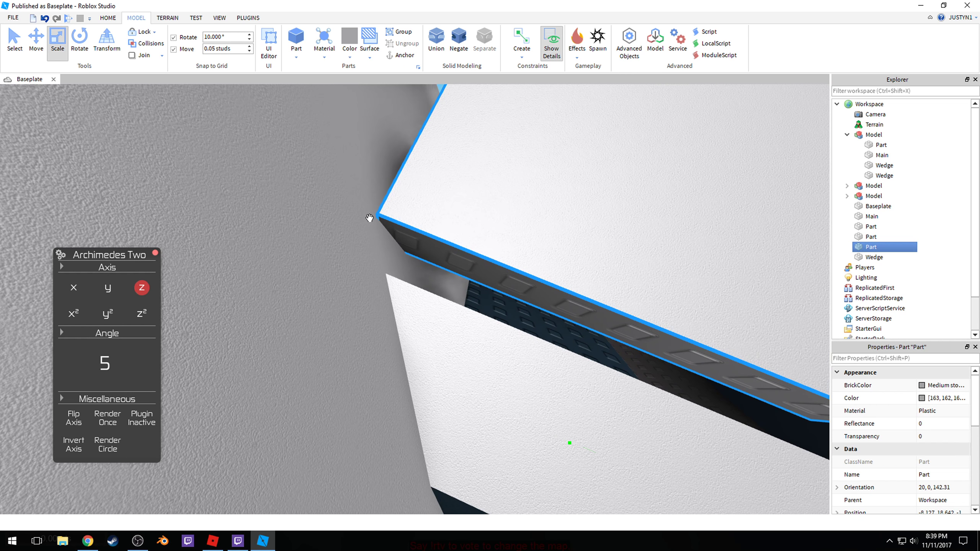
scroll(466, 255, down, 3)
drag(447, 350, 443, 352)
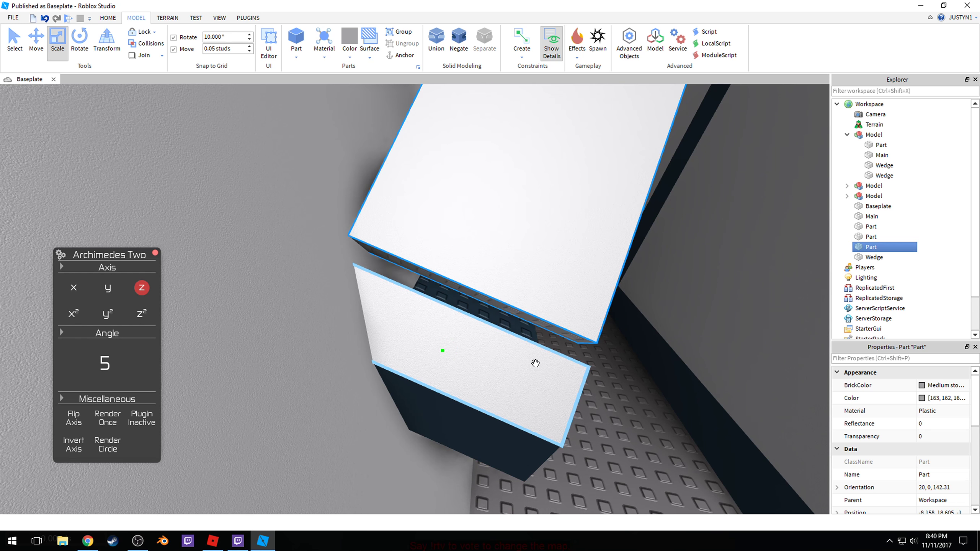
click(599, 392)
Step: Check the gap above the short strip and readjust the upper panel's lower end slightly
scroll(600, 391, up, 4)
scroll(600, 391, down, 3)
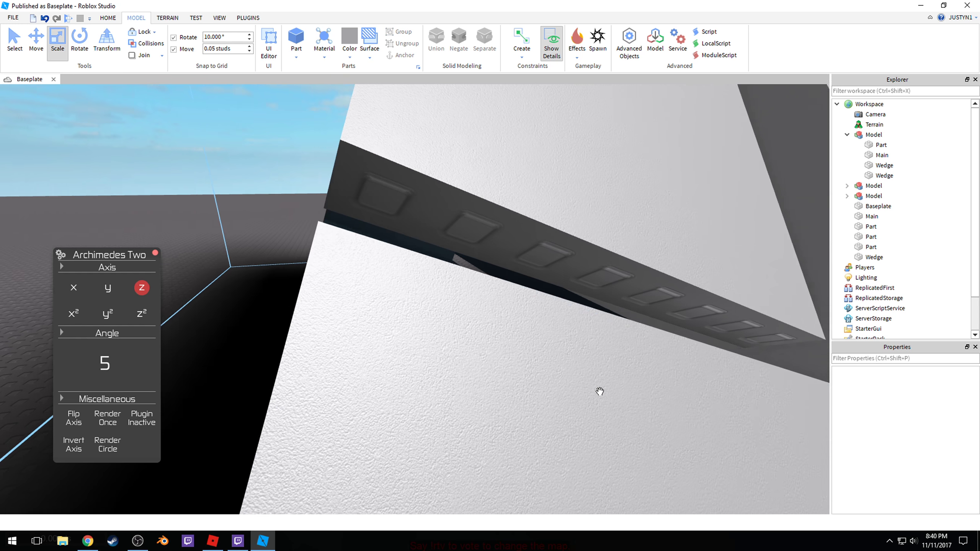
scroll(599, 392, up, 2)
click(408, 179)
scroll(452, 267, down, 4)
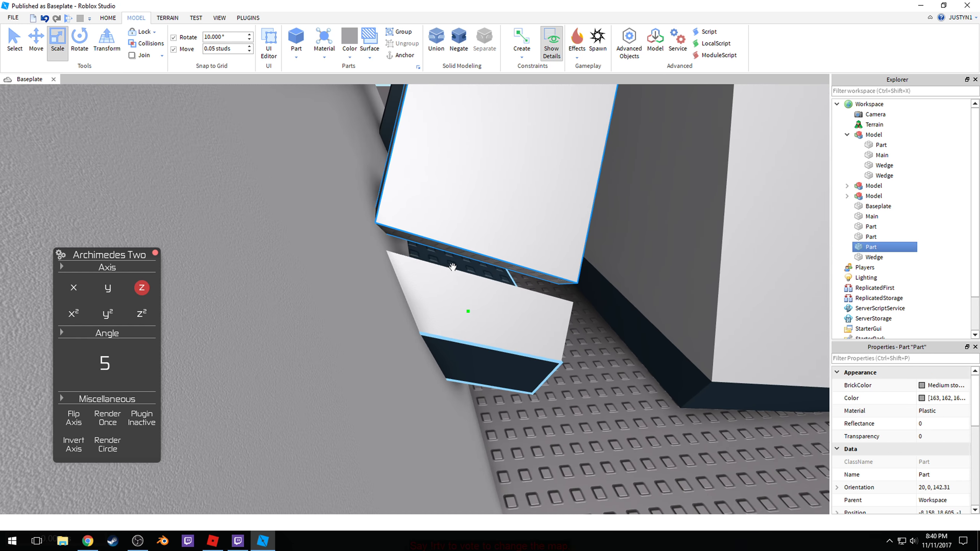
drag(469, 316, 468, 313)
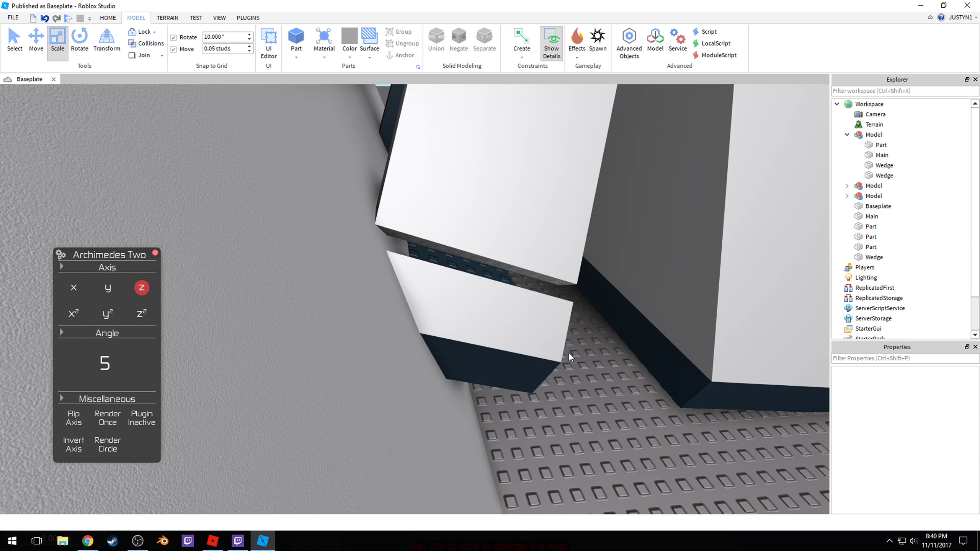
Step: Select the short strip and lengthen its upper end until it meets the upper panel's lower edge
scroll(568, 352, up, 5)
right_drag(569, 352, 569, 353)
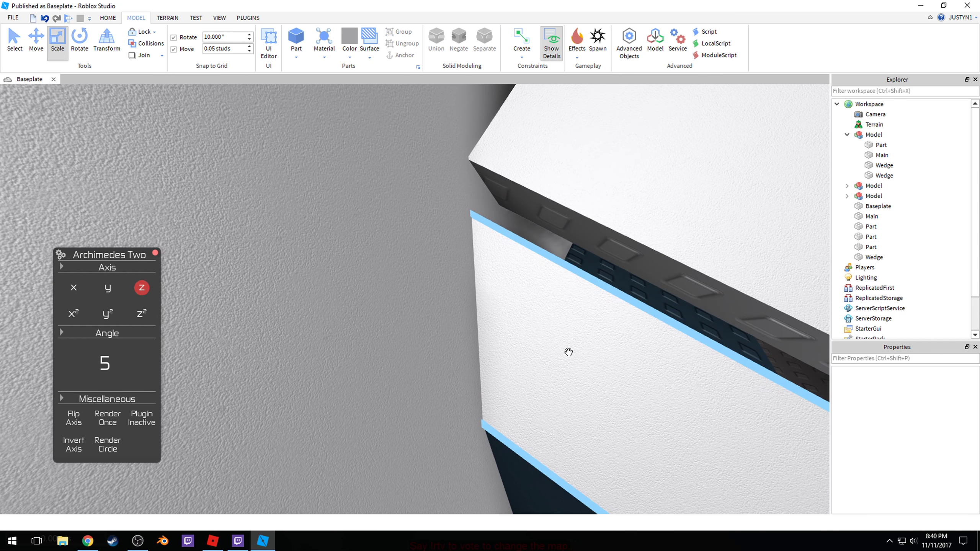
click(540, 285)
scroll(521, 275, down, 5)
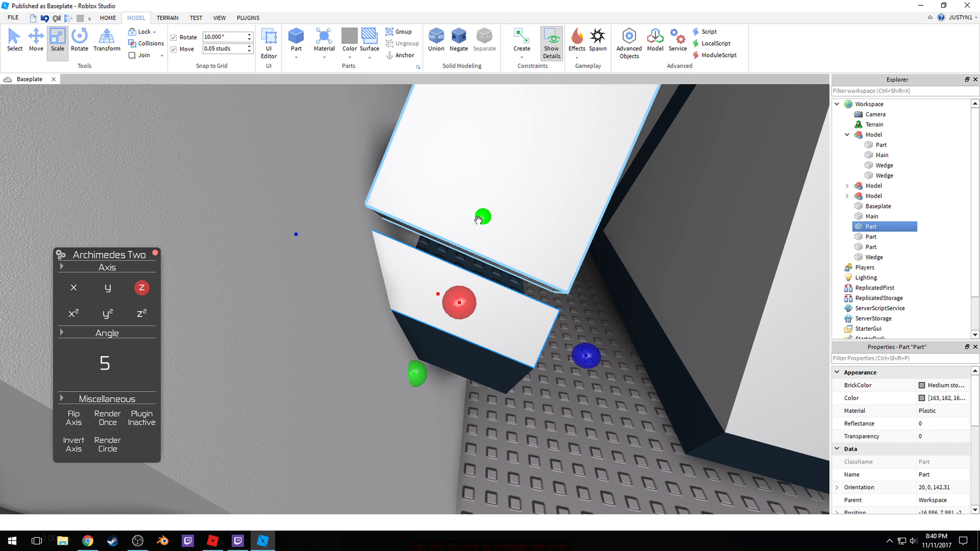
drag(478, 220, 488, 209)
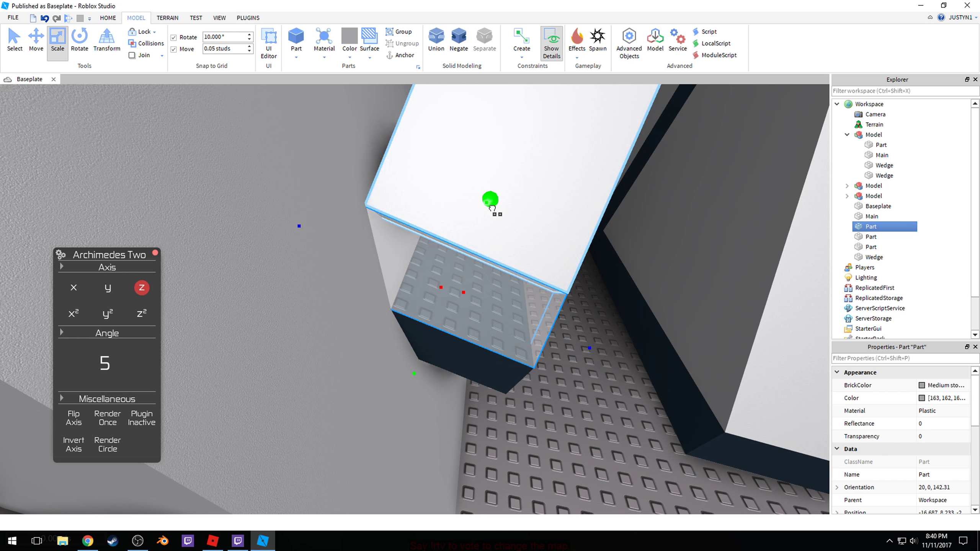
drag(494, 208, 494, 208)
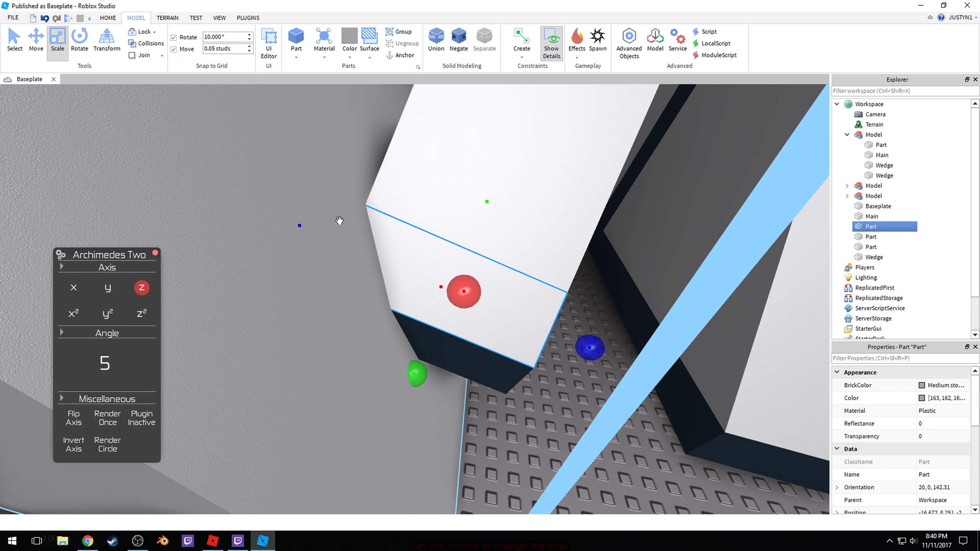
Step: Narrow the short strip from its outer side until its edge meets the base's angled corner
drag(300, 226, 363, 248)
scroll(406, 323, up, 2)
right_drag(405, 323, 461, 388)
key(a)
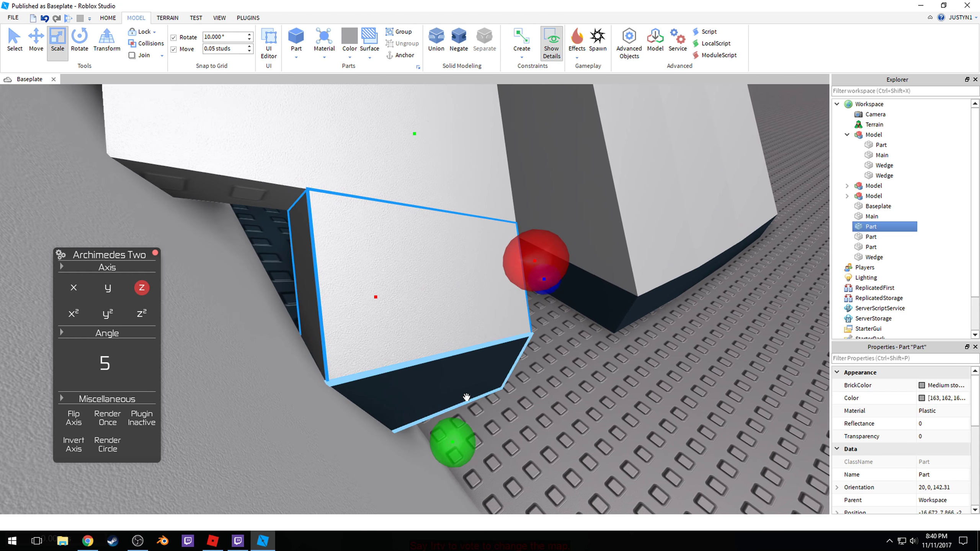
click(491, 406)
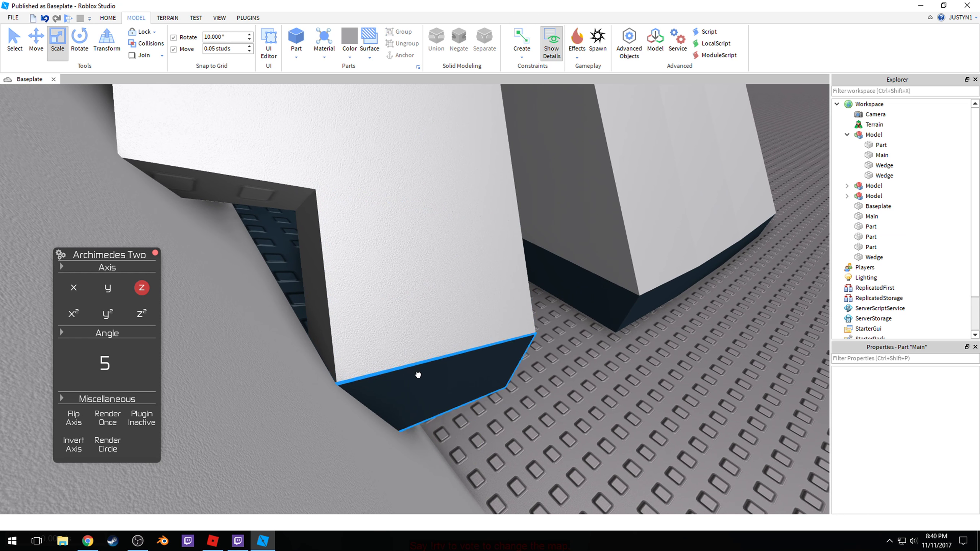
Step: Insert a wedge part on the baseplate in front of the segment and set its size to 1,1,1
click(419, 375)
right_drag(419, 376, 400, 368)
scroll(400, 368, down, 2)
click(550, 448)
key(d)
right_drag(421, 326, 486, 386)
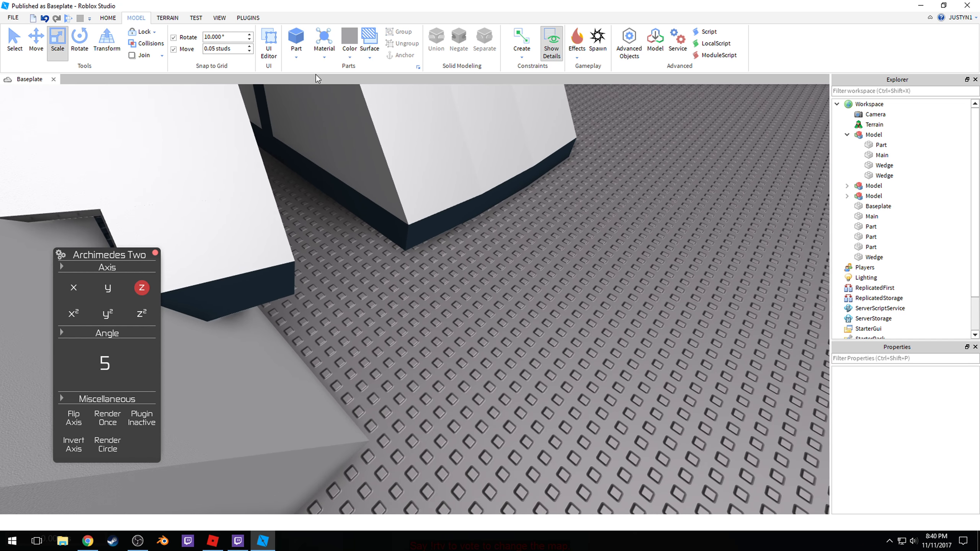
click(319, 92)
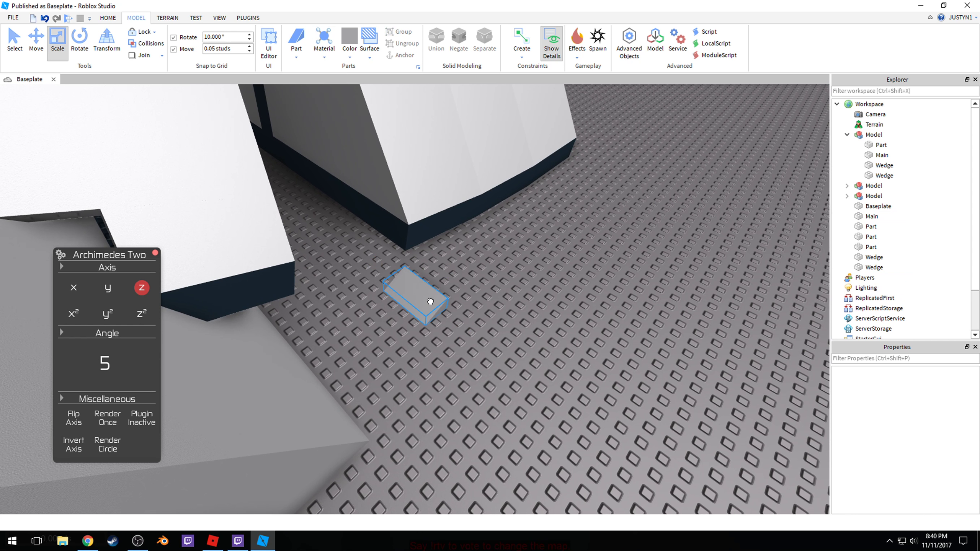
scroll(953, 494, down, 3)
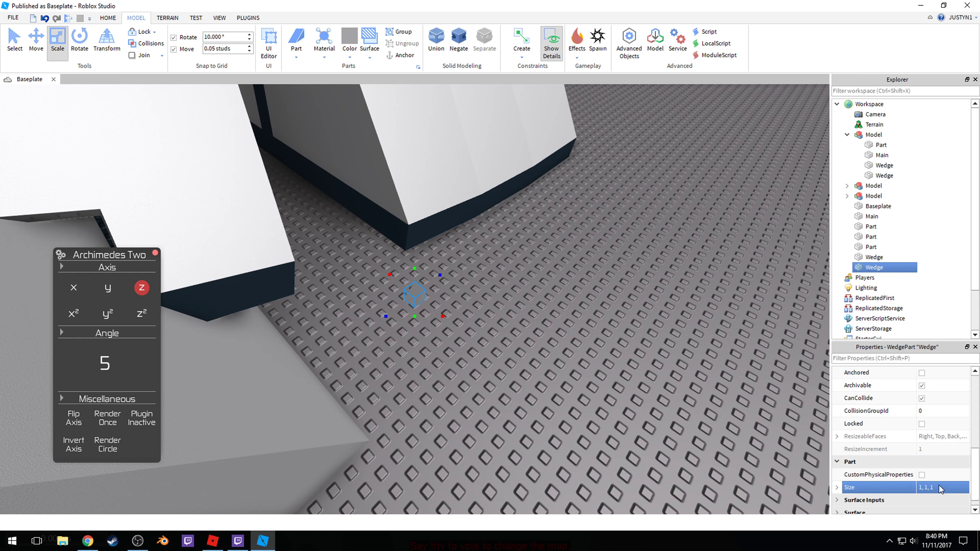
click(590, 329)
Step: Move the small wedge from the baseplate onto the sloped panels beside the open notch
right_drag(419, 294, 418, 294)
drag(407, 290, 405, 287)
right_drag(404, 287, 405, 286)
drag(405, 287, 404, 286)
right_drag(404, 286, 405, 286)
drag(405, 286, 428, 208)
right_drag(431, 226, 429, 208)
drag(429, 208, 432, 200)
right_drag(428, 208, 431, 199)
drag(432, 199, 423, 192)
right_drag(431, 199, 423, 192)
drag(424, 192, 483, 170)
right_drag(424, 192, 484, 170)
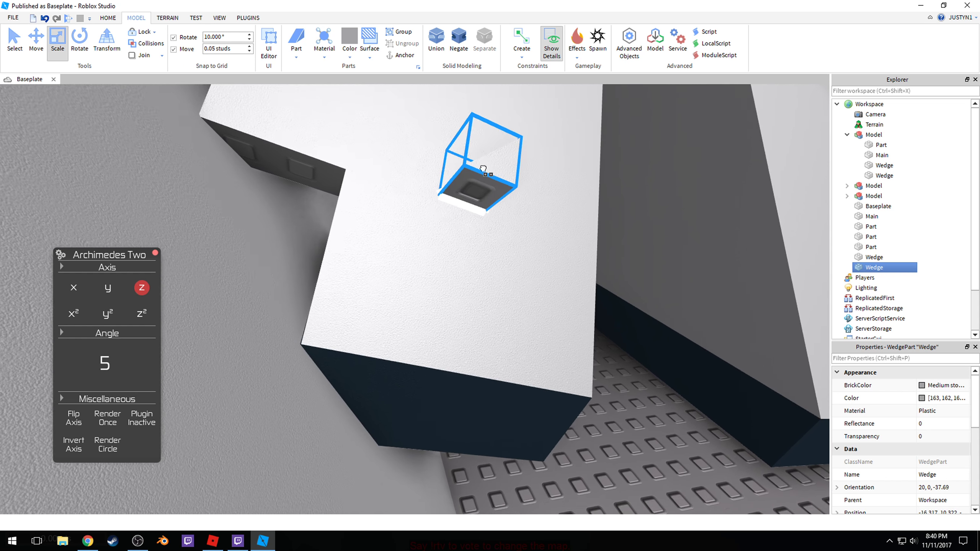
drag(483, 170, 328, 151)
right_drag(483, 169, 477, 166)
drag(328, 150, 297, 154)
Step: Rotate and tilt the wedge until its sloped face points out toward the notch's open side
key(r)
key(t)
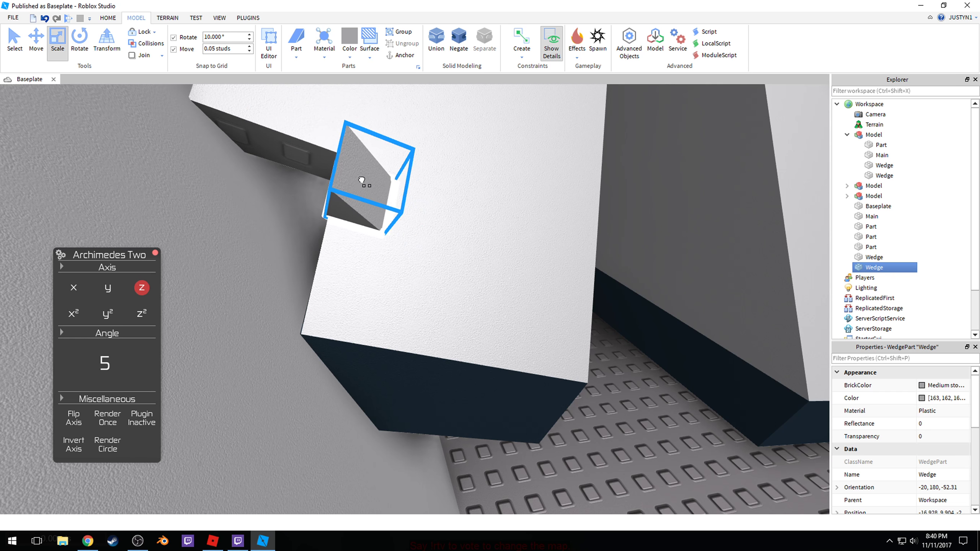
drag(372, 188, 378, 175)
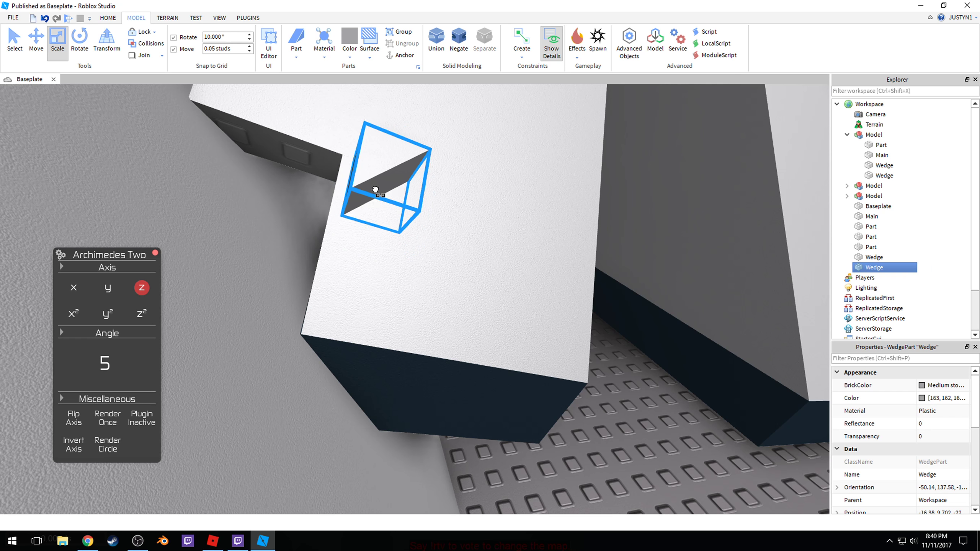
drag(364, 209, 370, 192)
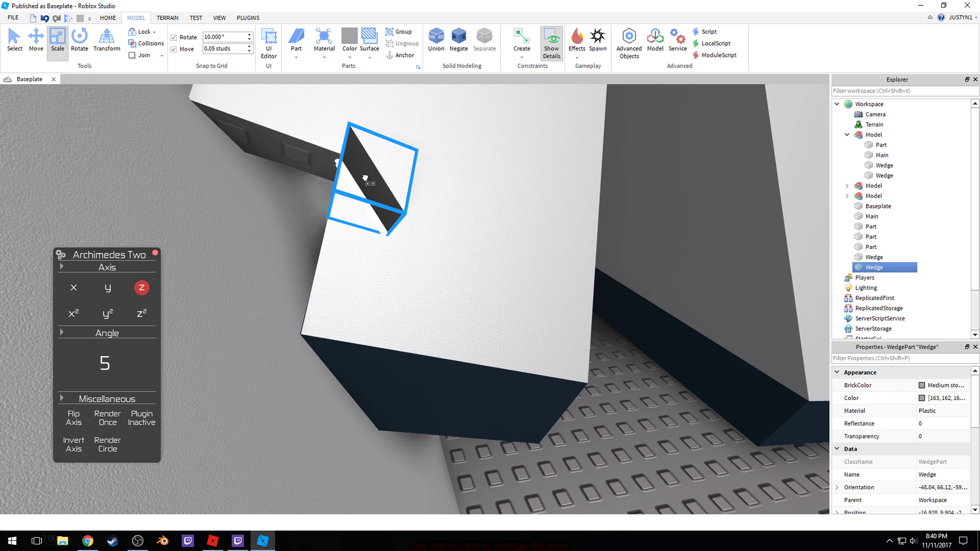
Step: Move the wedge into the notch beside the short strip and widen it toward the notch's outer side
key(ctrl+4)
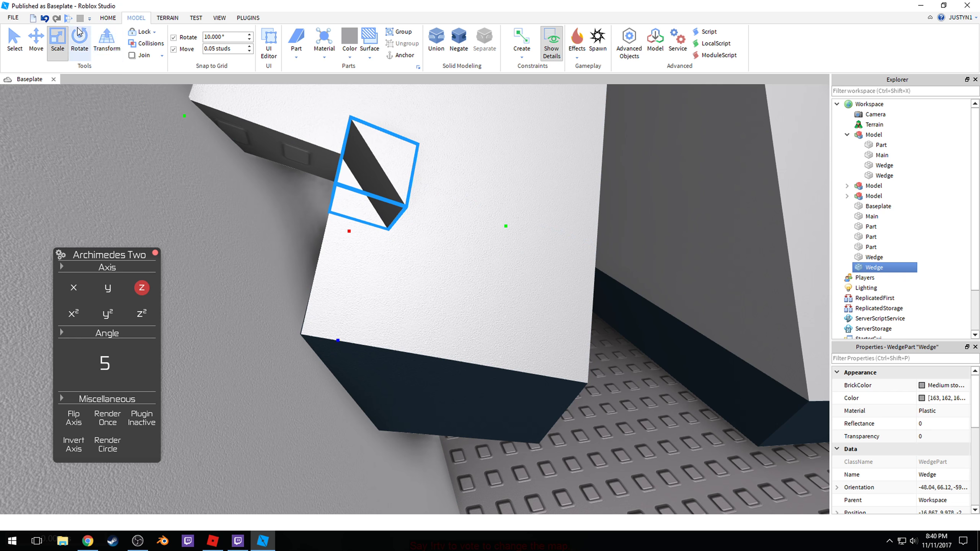
key(ctrl+2)
right_drag(413, 193, 413, 154)
drag(423, 129, 31, 3)
click(56, 40)
drag(385, 278, 425, 290)
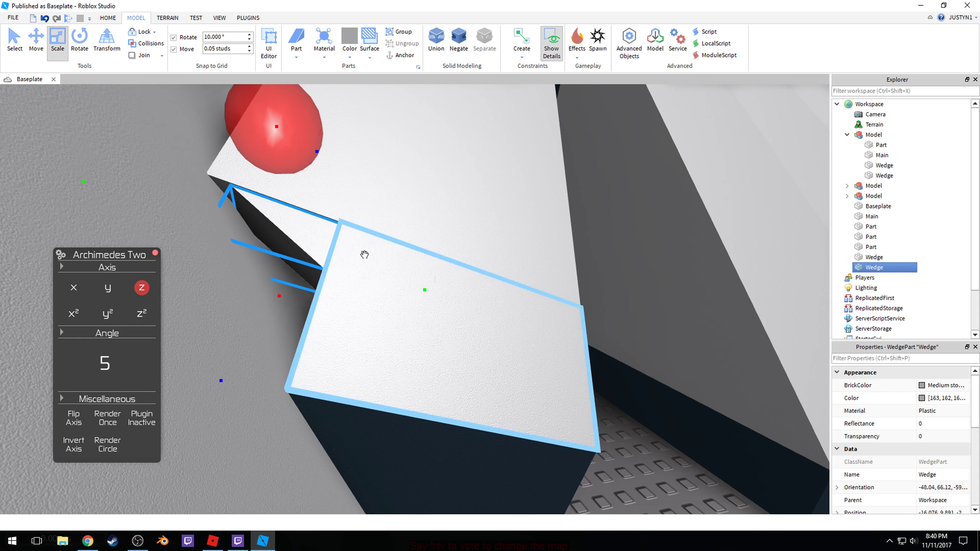
Step: Shift the wedge along its red axis so that it sits flush with the sloped panels' surface
click(36, 42)
right_drag(263, 184, 264, 192)
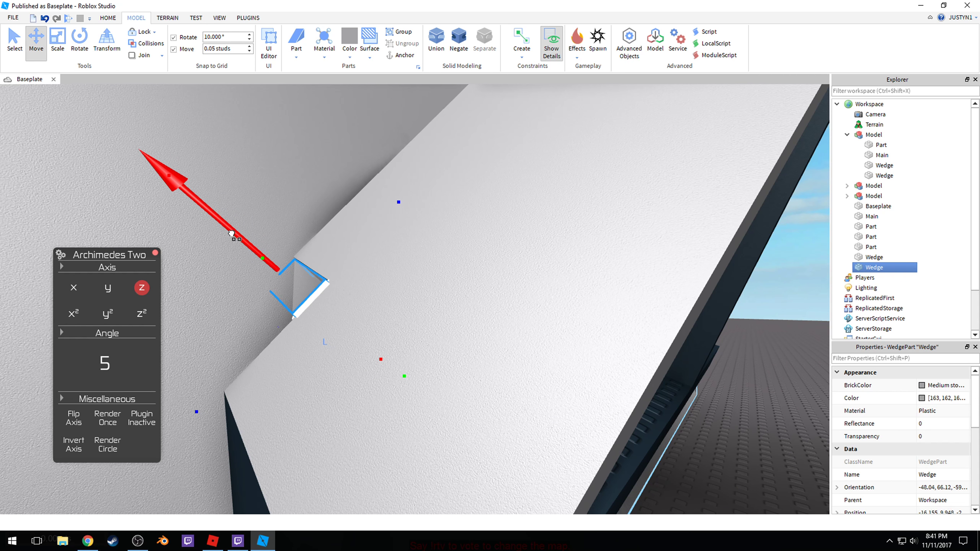
right_drag(409, 245, 409, 244)
click(434, 155)
right_drag(433, 155, 429, 155)
scroll(431, 155, up, 2)
click(341, 260)
scroll(365, 233, down, 2)
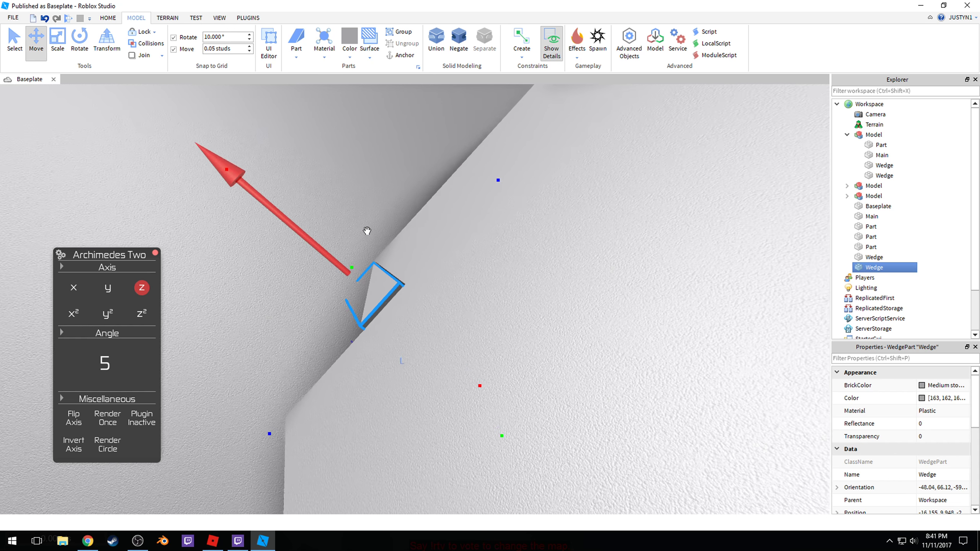
scroll(366, 231, down, 1)
drag(301, 234, 493, 201)
Step: Examine from behind and below how the wedge fits against the upper panel and the short strip
right_drag(444, 232, 443, 232)
scroll(442, 232, up, 2)
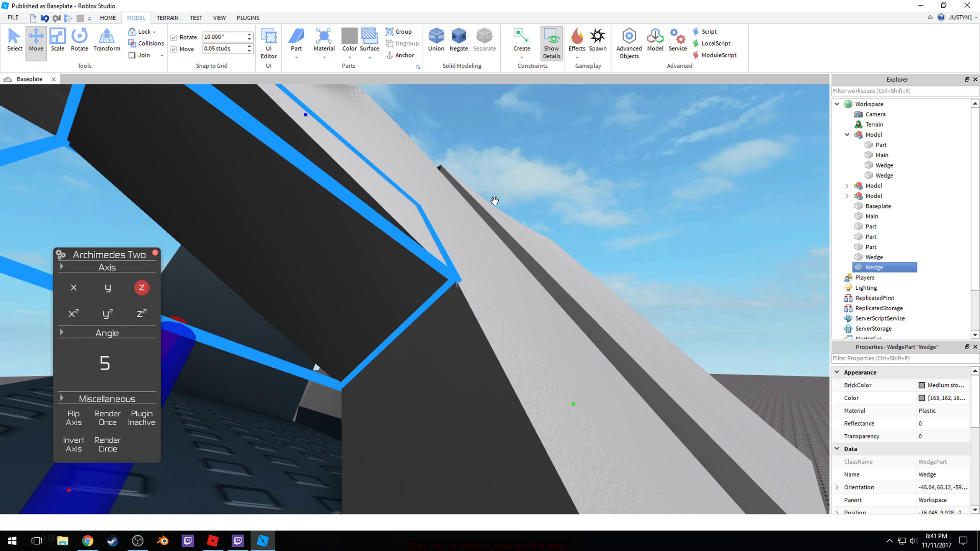
ctrl+click(495, 201)
right_drag(569, 158, 559, 156)
click(549, 100)
right_drag(550, 97, 549, 96)
click(300, 258)
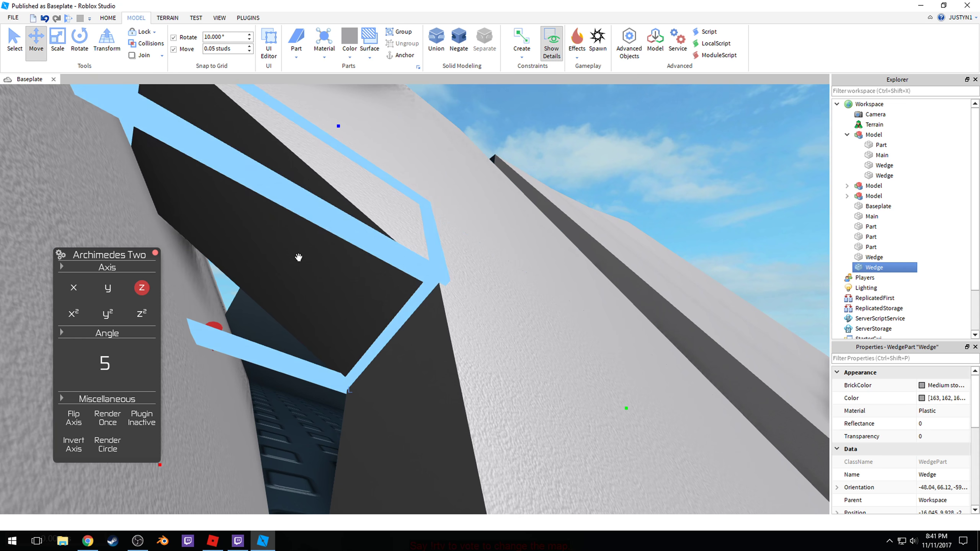
right_drag(300, 259, 203, 213)
Step: Widen the wedge until it reaches the outer corner of the upper panel's lower edge
right_drag(297, 196, 269, 294)
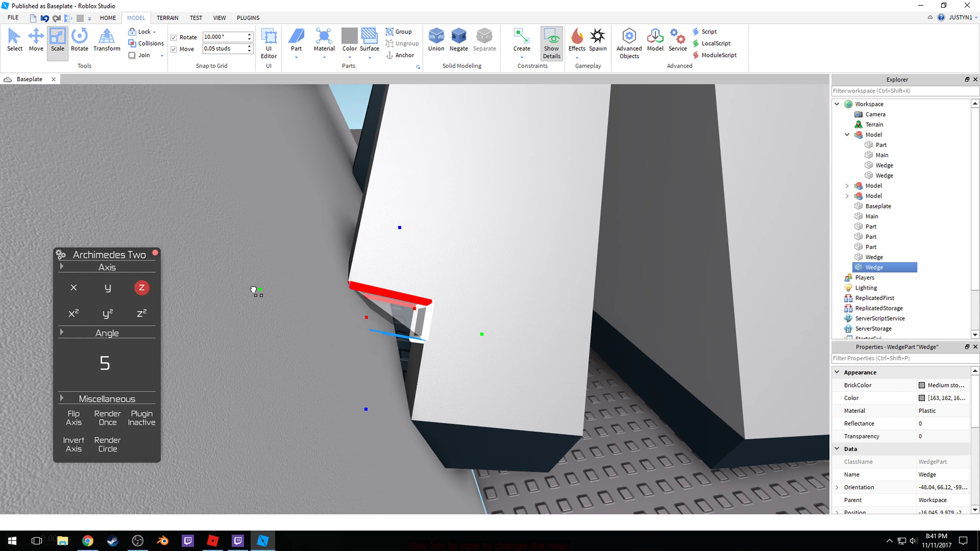
key(q)
key(w)
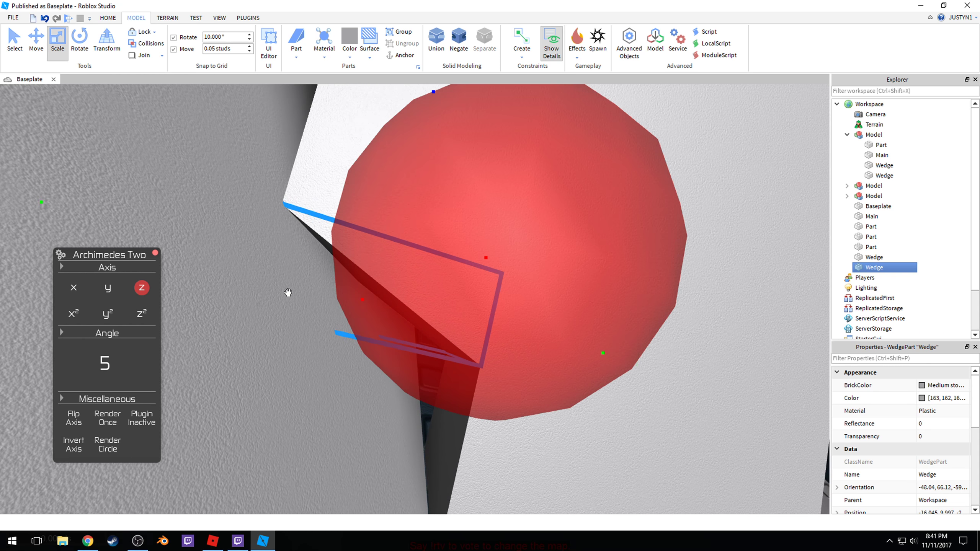
key(a)
key(q)
key(d)
right_drag(365, 271, 604, 118)
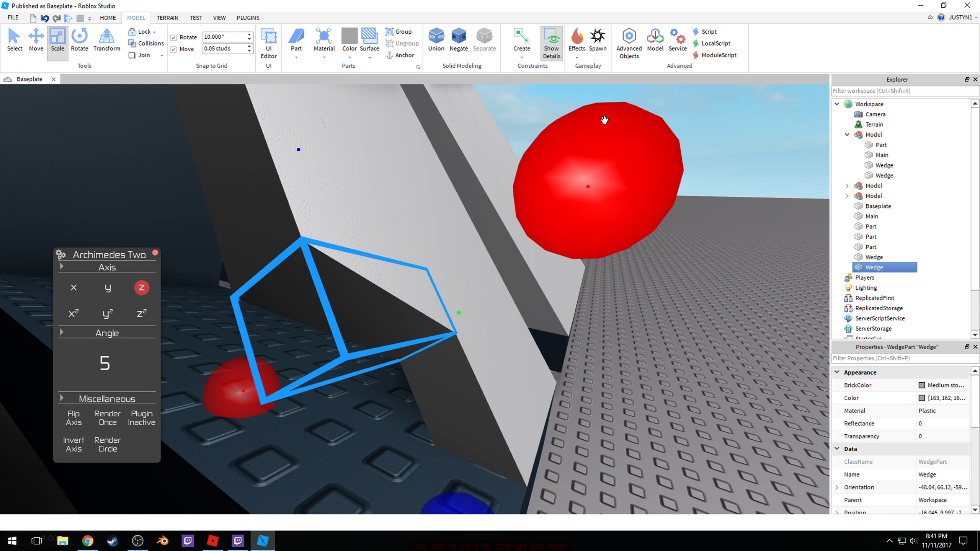
Step: Lengthen the wedge downward along the short strip's side to fill the notch
key(ctrl+z)
key(a)
click(542, 245)
key(w)
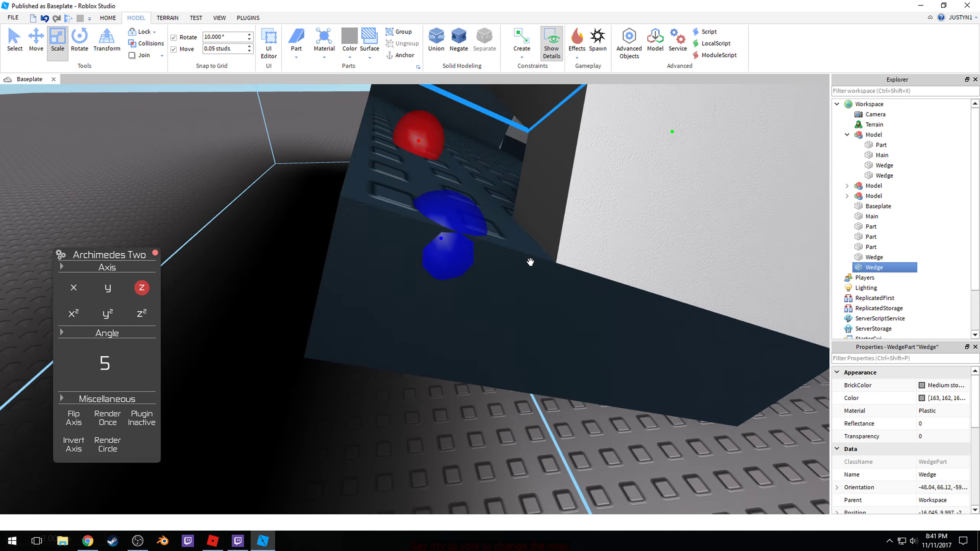
key(s)
key(d)
key(e)
key(w)
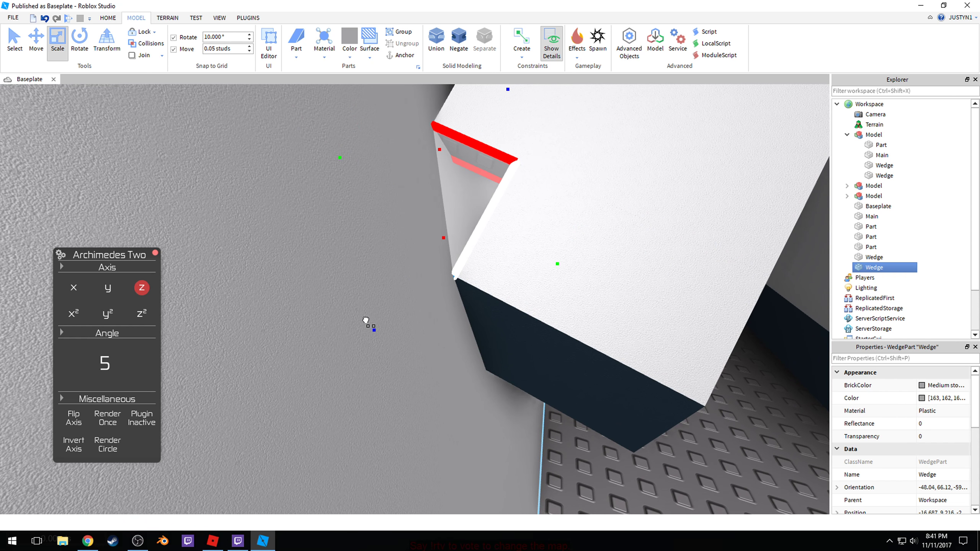
Step: Fine-tune the wedge's lower tip so that it ends exactly at the base's angled corner
drag(365, 320, 371, 319)
right_drag(433, 312, 409, 318)
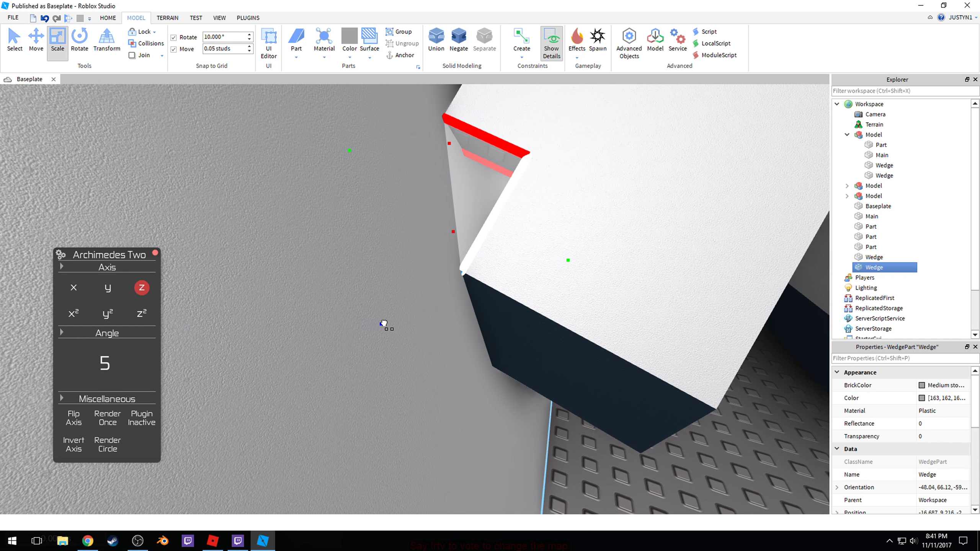
drag(387, 322, 389, 323)
right_drag(481, 319, 498, 328)
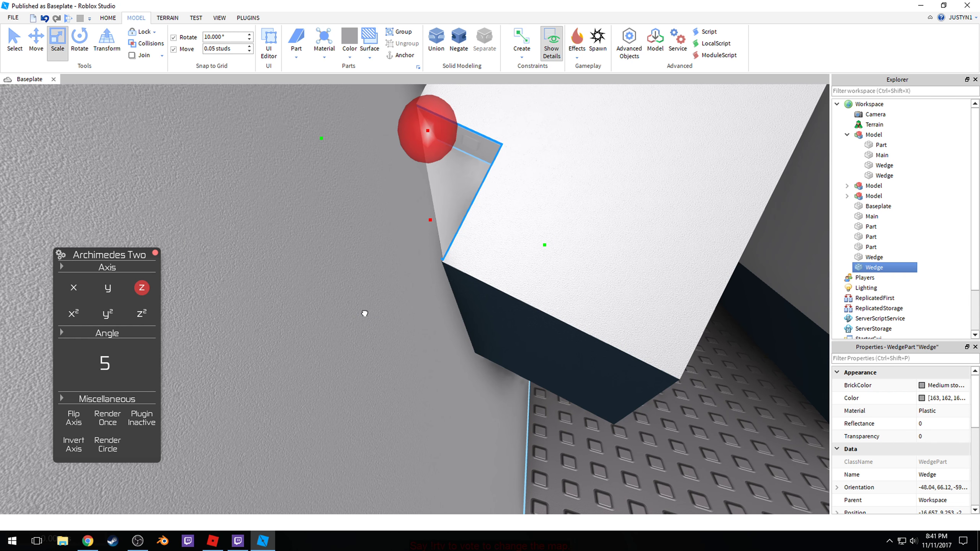
drag(361, 315, 362, 315)
right_drag(540, 319, 565, 320)
click(631, 352)
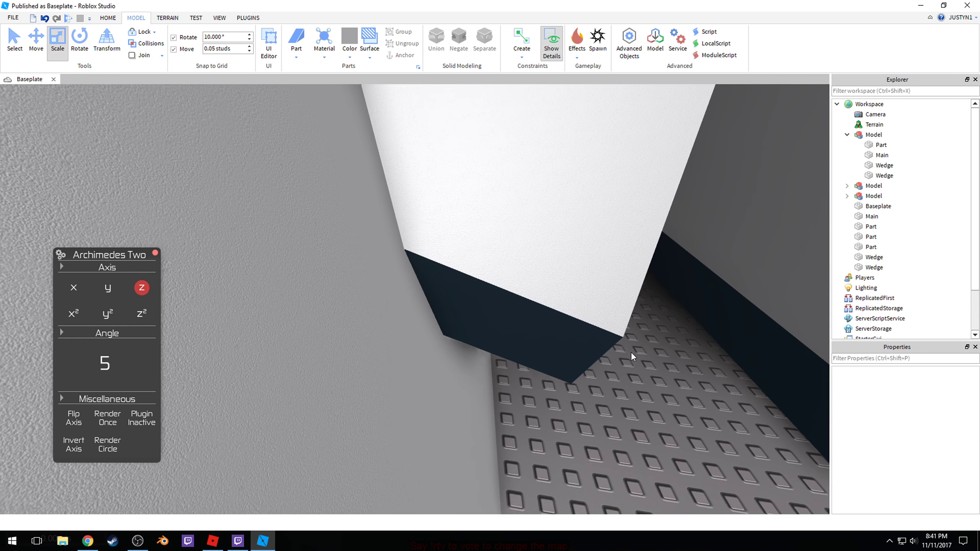
Step: Examine the closed notch and the seams of the segment's sloped side up close and from a distance
scroll(631, 352, up, 4)
scroll(631, 352, down, 4)
click(390, 214)
right_drag(390, 215, 401, 247)
scroll(401, 247, down, 2)
scroll(400, 247, down, 2)
drag(443, 478, 440, 476)
right_drag(469, 308, 462, 296)
scroll(462, 295, down, 1)
click(369, 278)
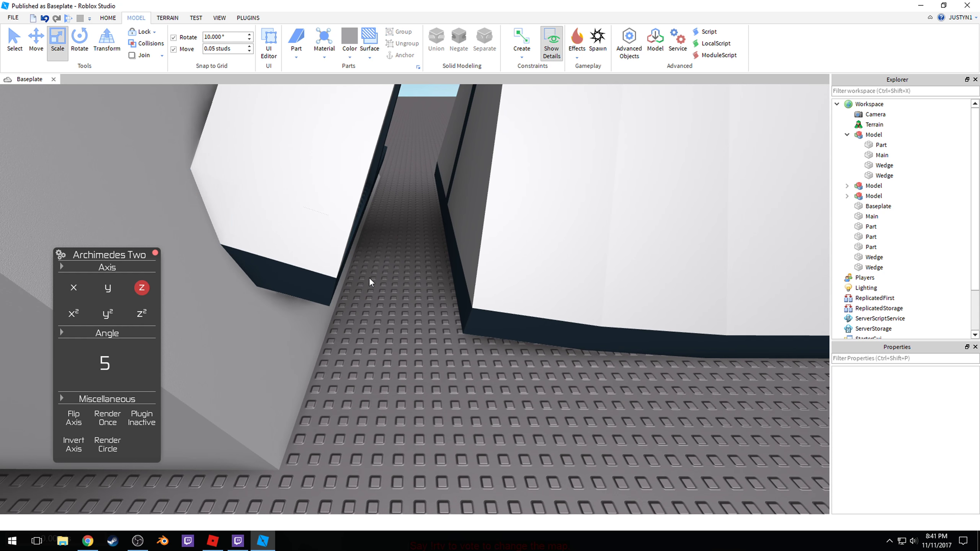
Step: Group the fitted end segment's base, panels and wedge into one model
click(326, 285)
ctrl+click(294, 142)
right_drag(294, 142, 324, 169)
scroll(324, 169, down, 2)
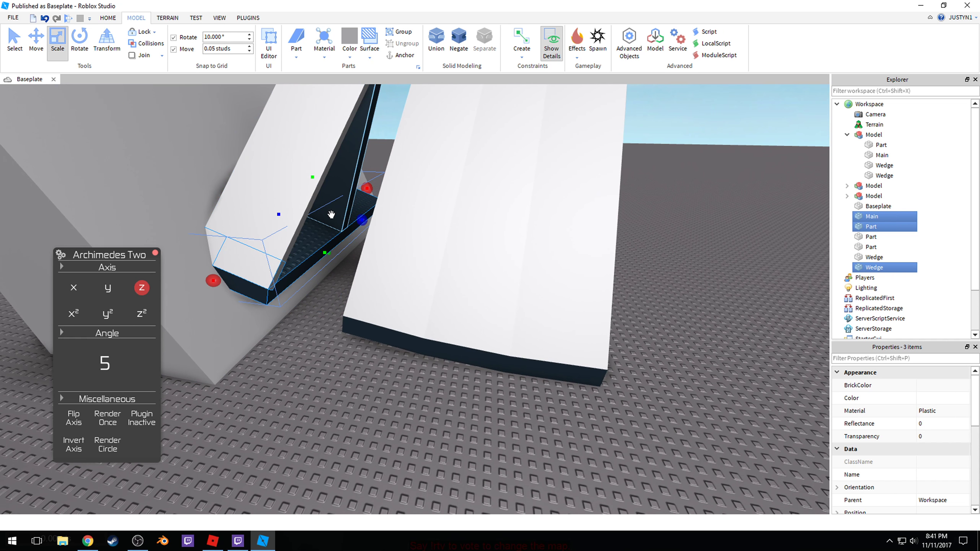
ctrl+click(348, 165)
right_drag(463, 159, 462, 160)
key(ctrl+g)
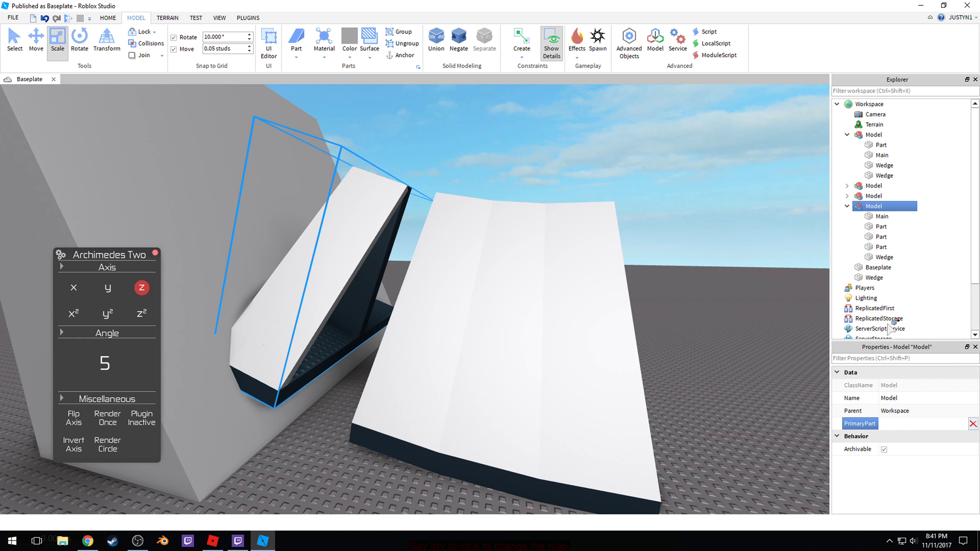
Step: Render four further copies of the segment model with Archimedes, using axis z and angle 5, and deactivate the plugin
click(660, 174)
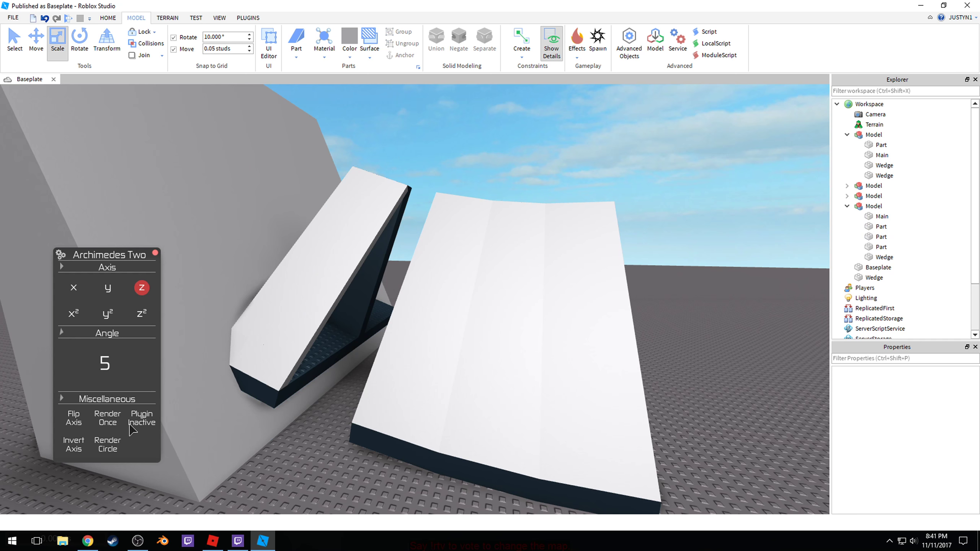
click(347, 300)
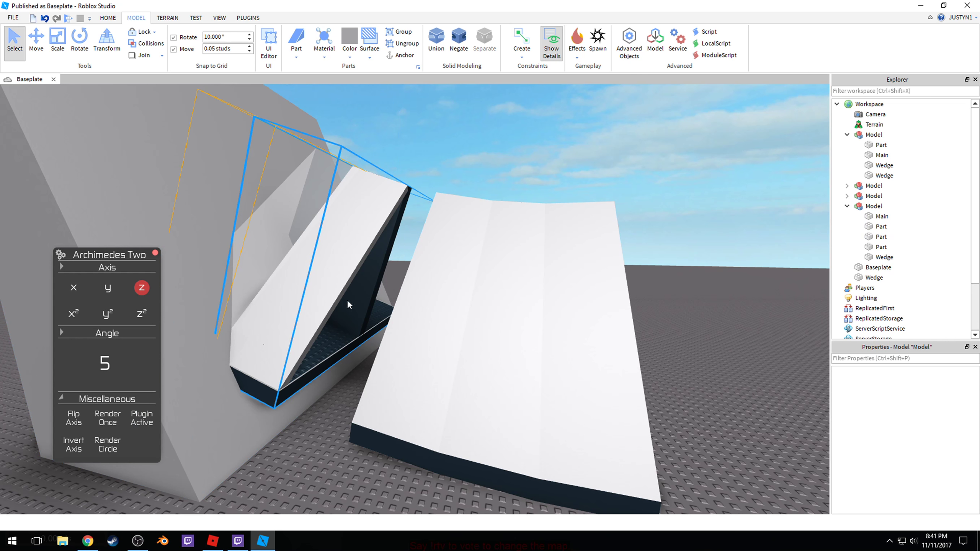
click(109, 420)
click(109, 420)
click(108, 420)
click(108, 420)
key(e)
right_drag(390, 279, 390, 280)
key(a)
click(142, 422)
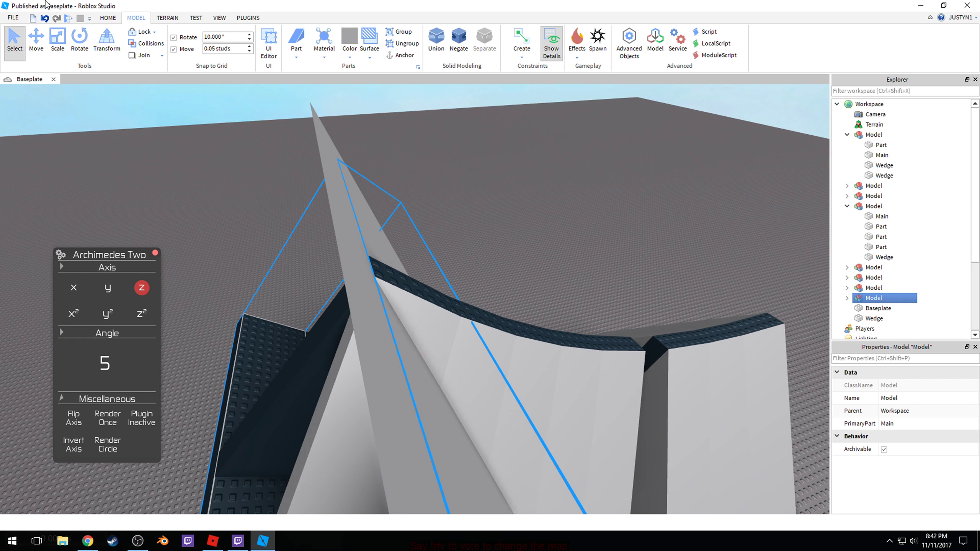
Step: Select the four rendered segment models and ungroup them into separate parts
click(436, 167)
right_drag(435, 167, 436, 167)
key(s)
key(s)
key(d)
scroll(466, 250, up, 1)
click(480, 239)
ctrl+click(443, 212)
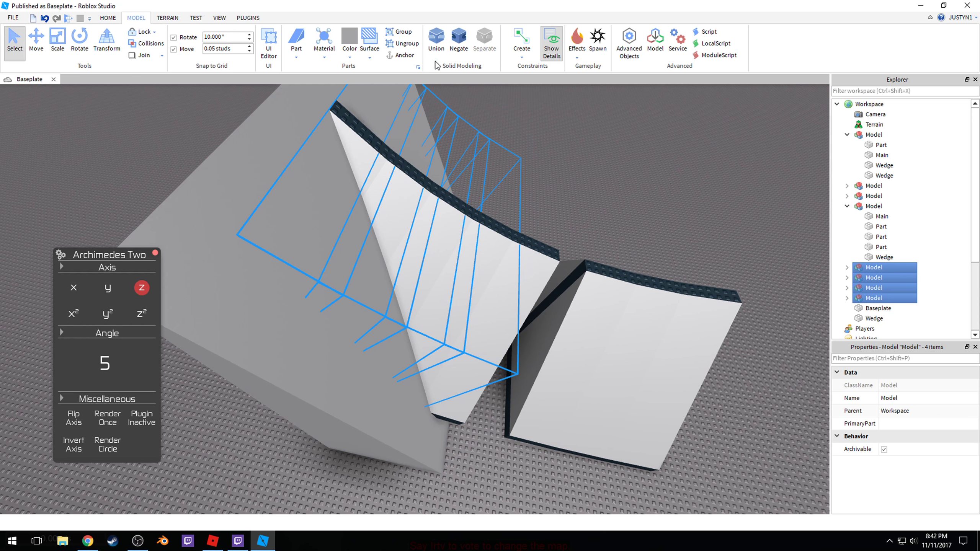
click(398, 46)
Step: Delete two of the short lower panels from the ungrouped segment copies, keeping the large grey wedge
scroll(571, 151, down, 15)
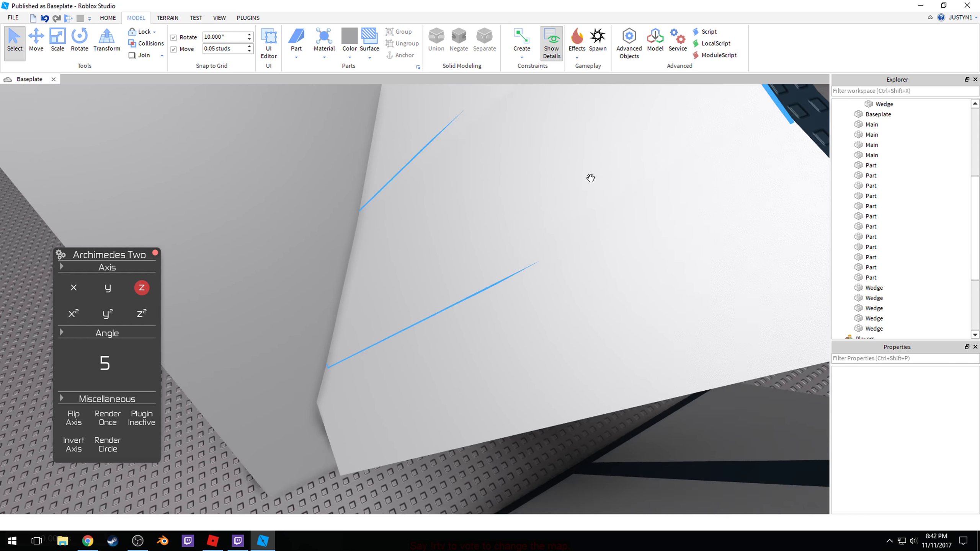
scroll(589, 178, down, 3)
scroll(484, 215, up, 2)
right_drag(484, 215, 455, 173)
scroll(480, 198, down, 1)
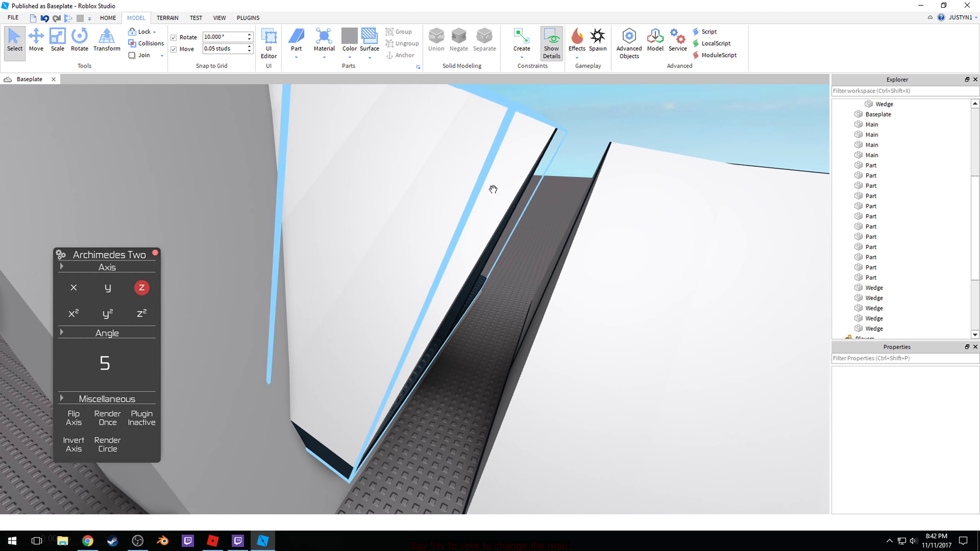
click(445, 160)
scroll(429, 220, up, 3)
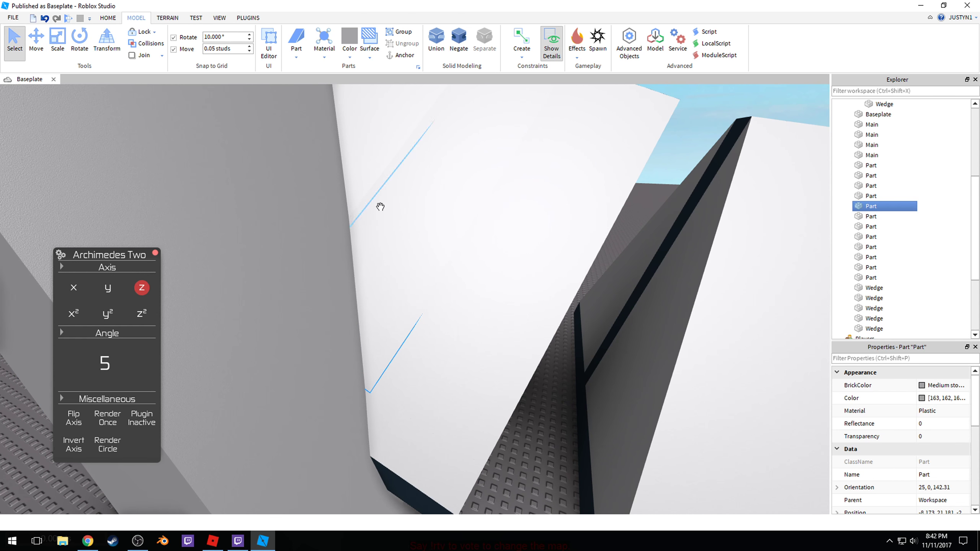
right_drag(380, 208, 366, 323)
click(372, 326)
ctrl+click(282, 272)
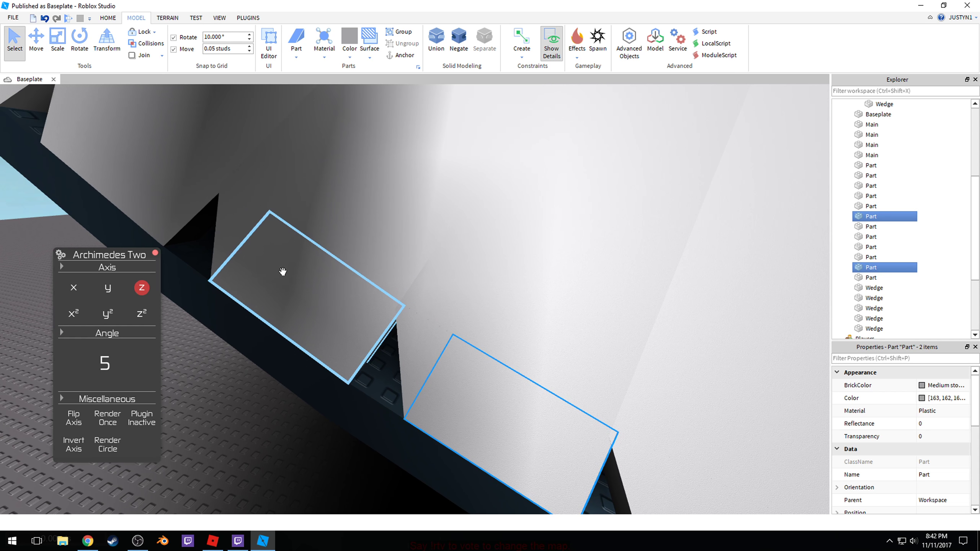
scroll(255, 232, up, 3)
scroll(258, 228, down, 3)
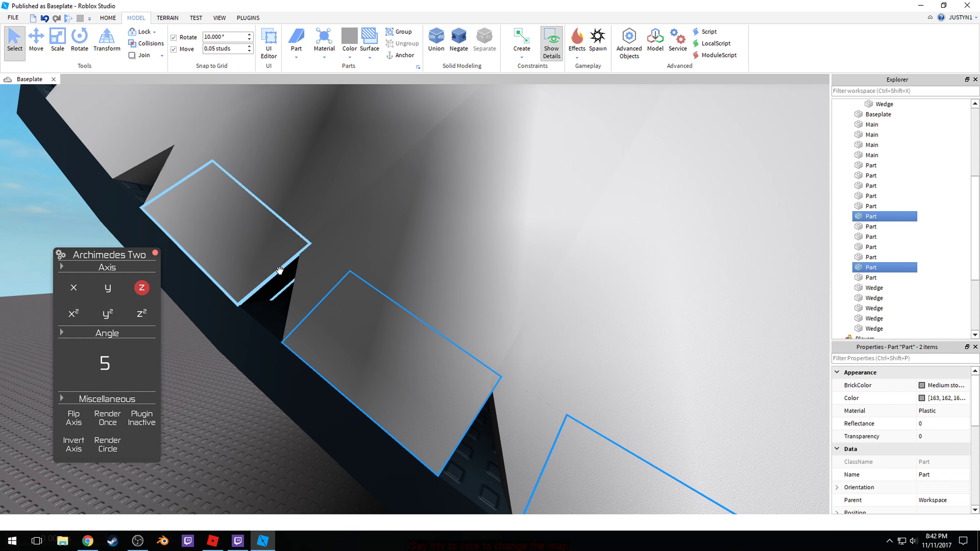
ctrl+click(279, 270)
right_drag(260, 257, 426, 206)
key(Delete)
key(ctrl+z)
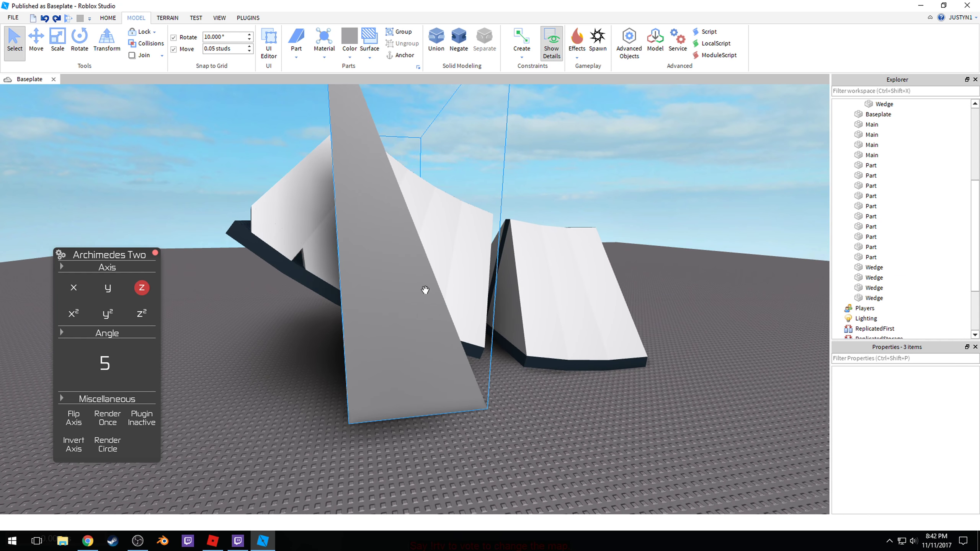
ctrl+click(419, 374)
key(Delete)
Step: Delete the other two short lower panels from the segment copies along the ramp's lower edge
scroll(551, 247, down, 10)
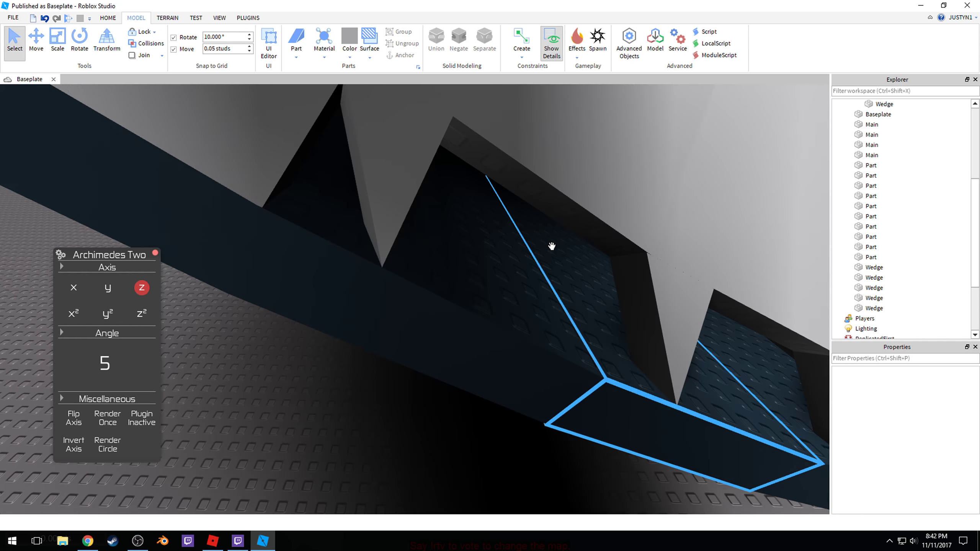
scroll(552, 247, down, 8)
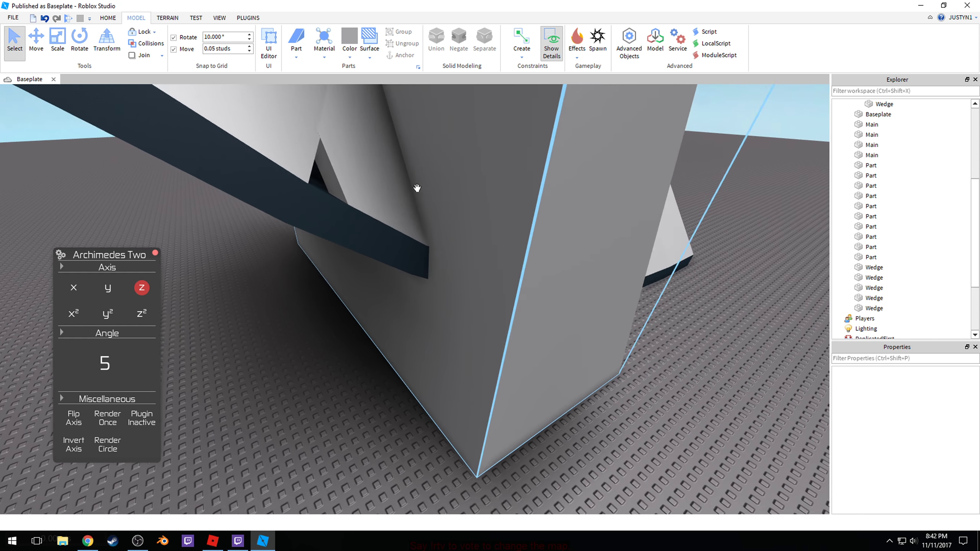
click(395, 215)
ctrl+click(267, 162)
key(Delete)
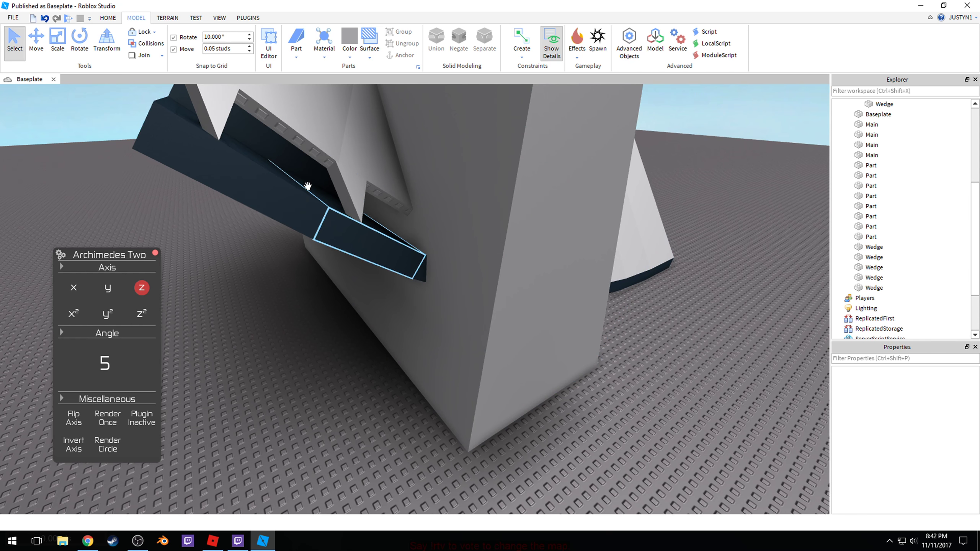
Step: Shorten the upper panel next to the end segment by pulling its lower edge up the slope
scroll(385, 183, up, 3)
right_drag(415, 200, 376, 206)
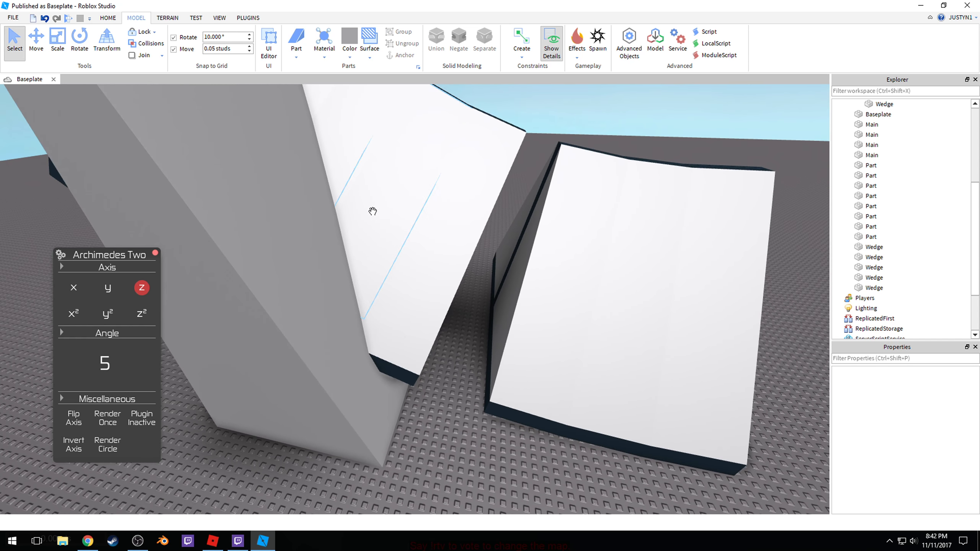
key(w)
key(a)
click(386, 217)
key(s)
key(d)
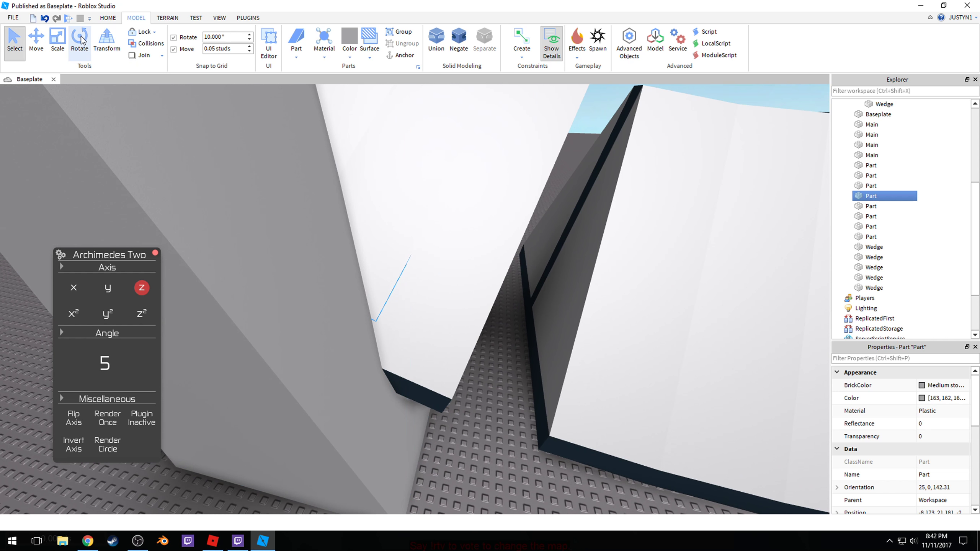
drag(318, 319, 390, 255)
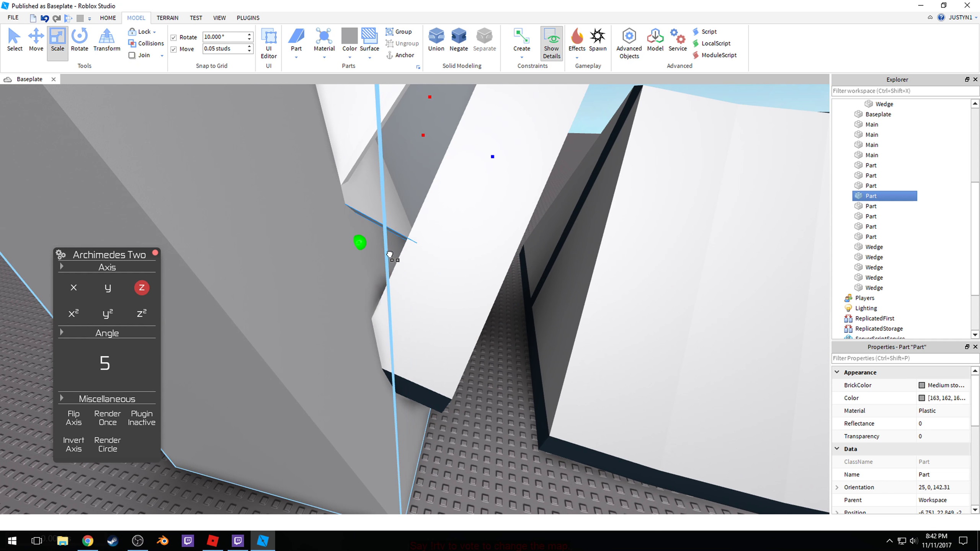
Step: Fine-tune the shortened panel's lower edge so that its corner meets the neighbouring panel's side
scroll(404, 249, up, 3)
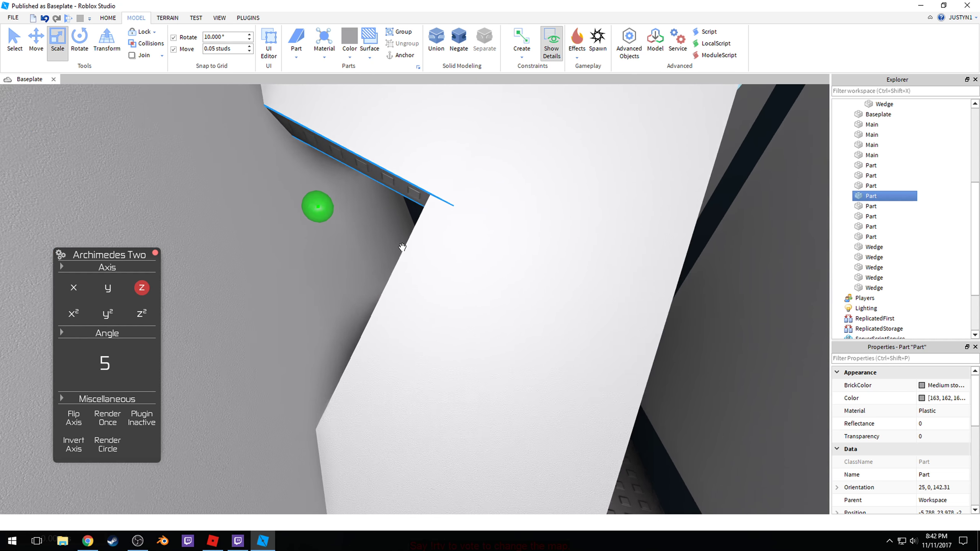
key(e)
key(a)
scroll(402, 247, up, 1)
key(q)
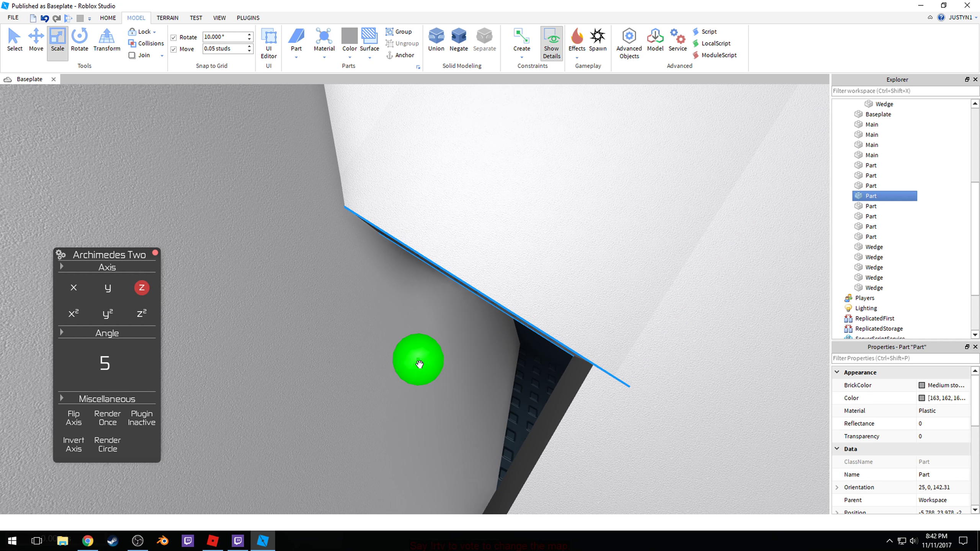
drag(420, 364, 425, 253)
right_drag(425, 253, 395, 197)
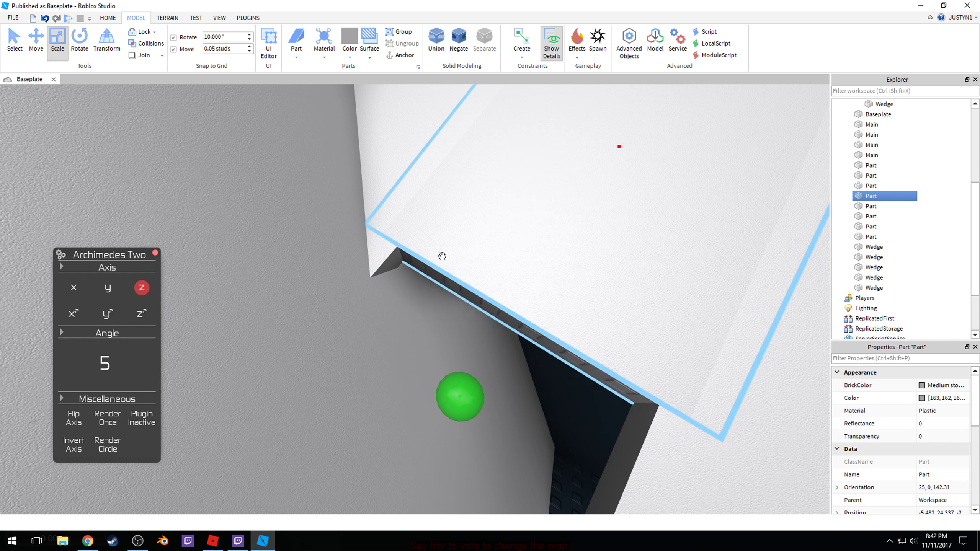
Step: Set the transparency of the overlapping neighbouring panel to 0.5
click(390, 182)
click(389, 182)
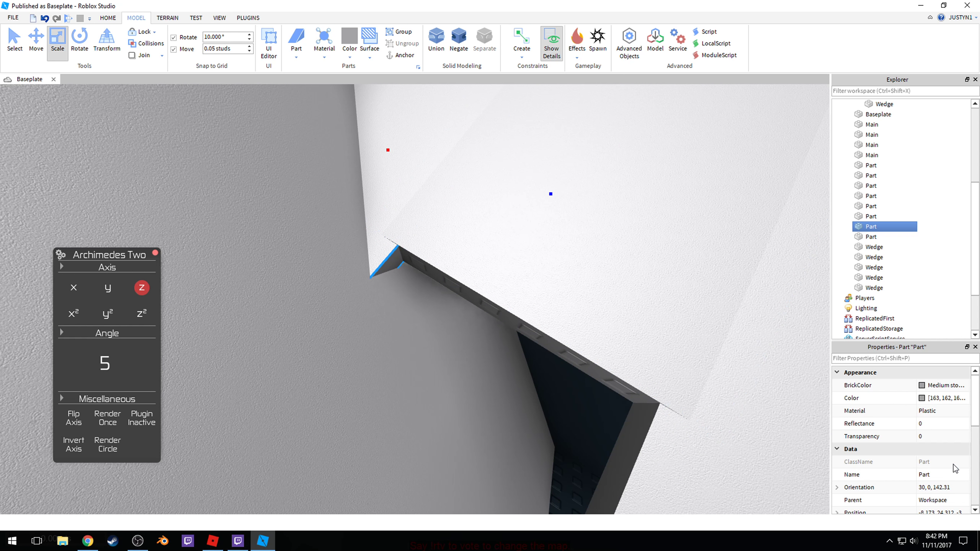
click(939, 437)
text(.05)
key(Return)
Step: Nudge the shortened panel's lower edge down slightly and back up to check its corner against the see-through neighbouring panel
right_drag(552, 332, 469, 263)
click(545, 135)
click(469, 263)
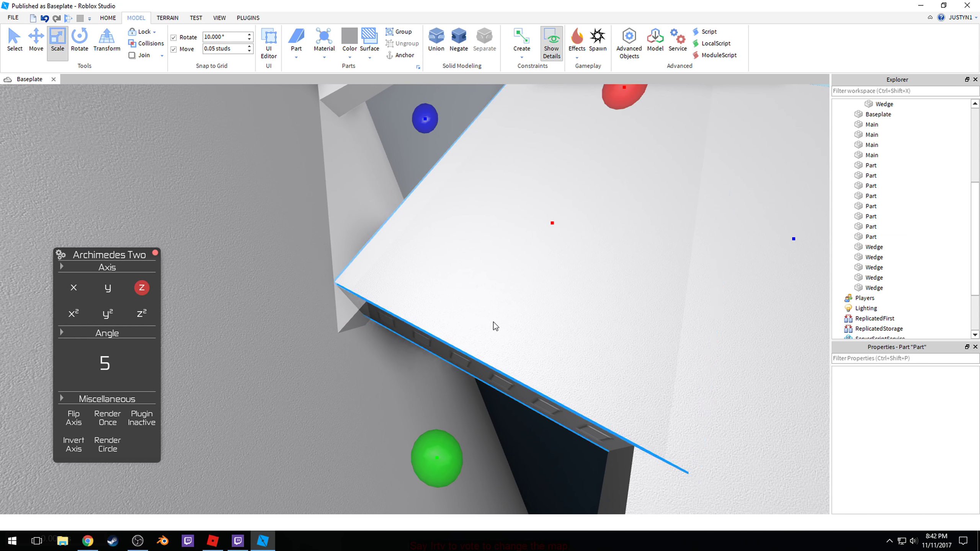
mouse_move(436, 446)
mouse_down()
mouse_move(434, 433)
mouse_move(435, 455)
mouse_move(434, 436)
mouse_up()
right_drag(434, 452, 503, 215)
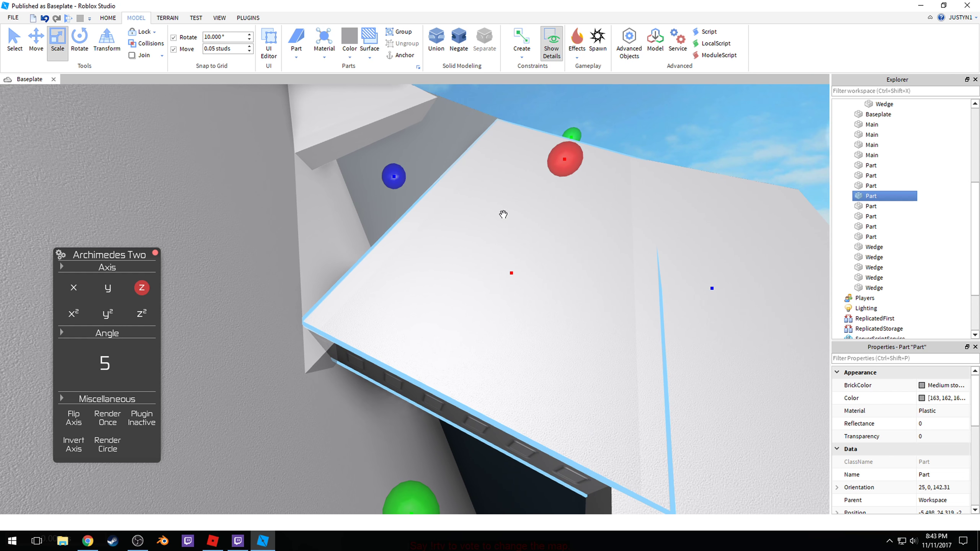
click(557, 101)
scroll(557, 101, up, 3)
right_drag(556, 100, 555, 101)
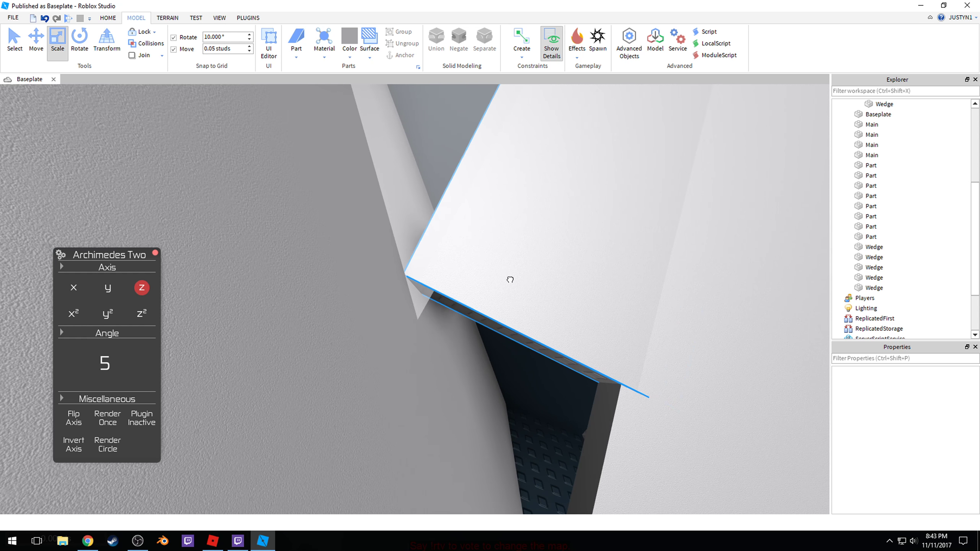
click(509, 278)
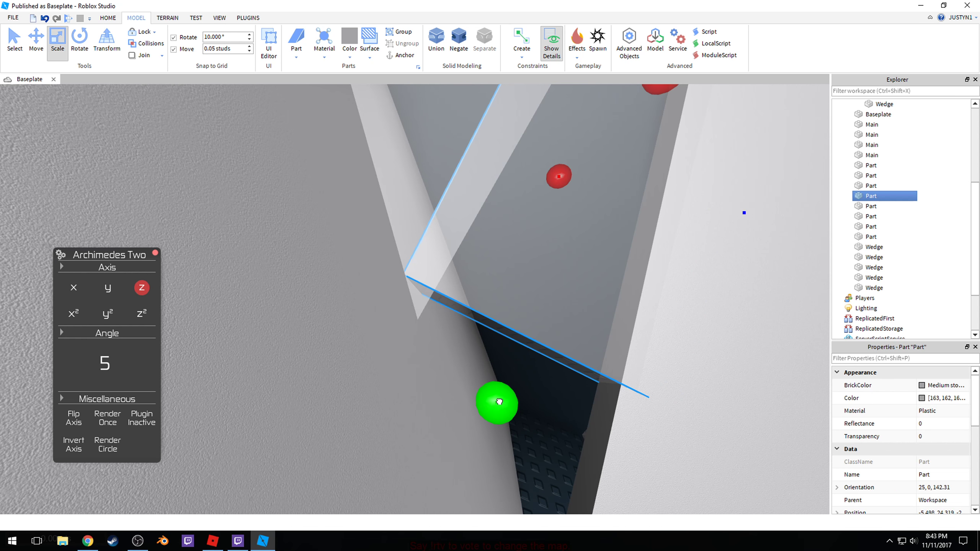
drag(500, 401, 497, 394)
right_drag(497, 394, 592, 177)
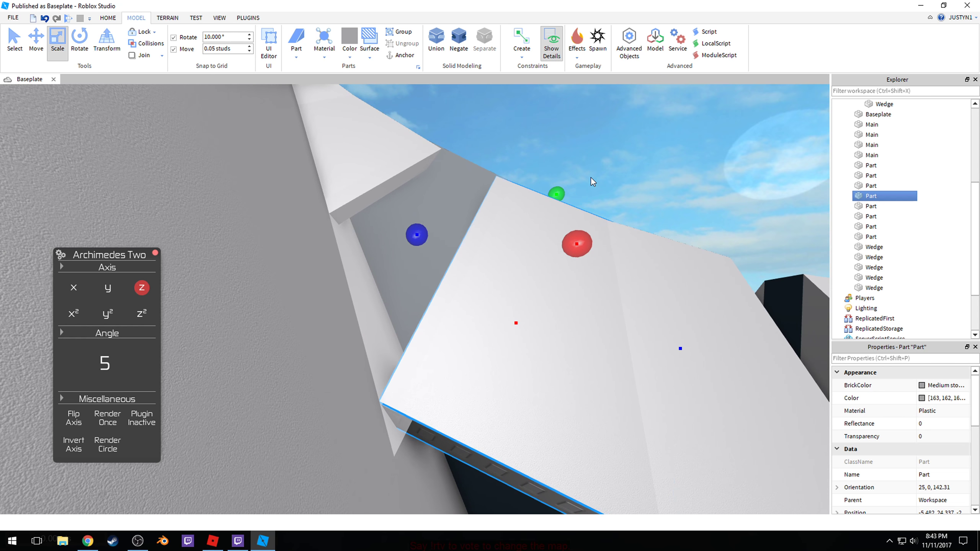
Step: Set the see-through neighbouring panel's transparency back to 0
click(595, 168)
scroll(597, 167, up, 2)
click(554, 158)
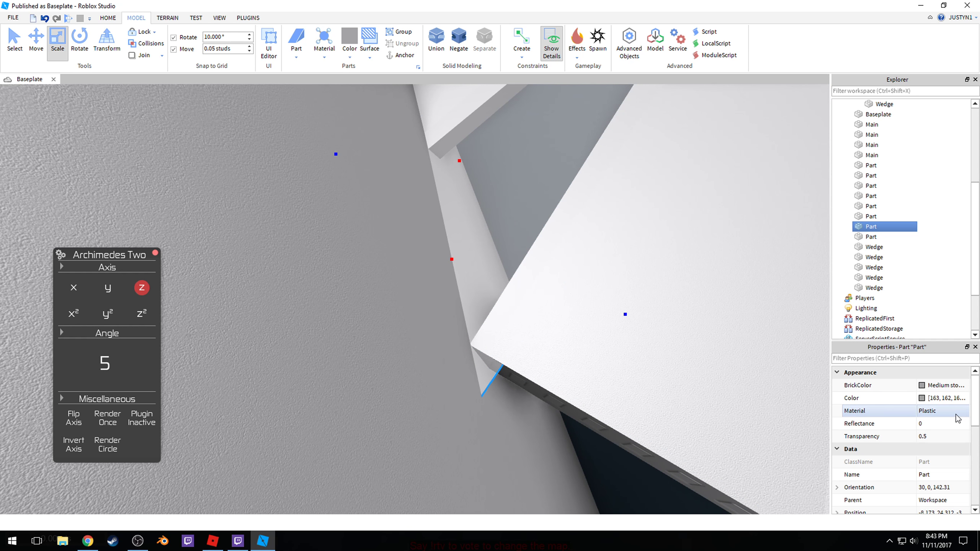
text(00)
key(Return)
Step: Bring the small wedge on the base up the gap until its top edge meets the shortened panel's lower edge
right_drag(767, 312, 467, 320)
scroll(571, 245, down, 3)
click(544, 196)
scroll(424, 370, up, 2)
scroll(493, 337, up, 4)
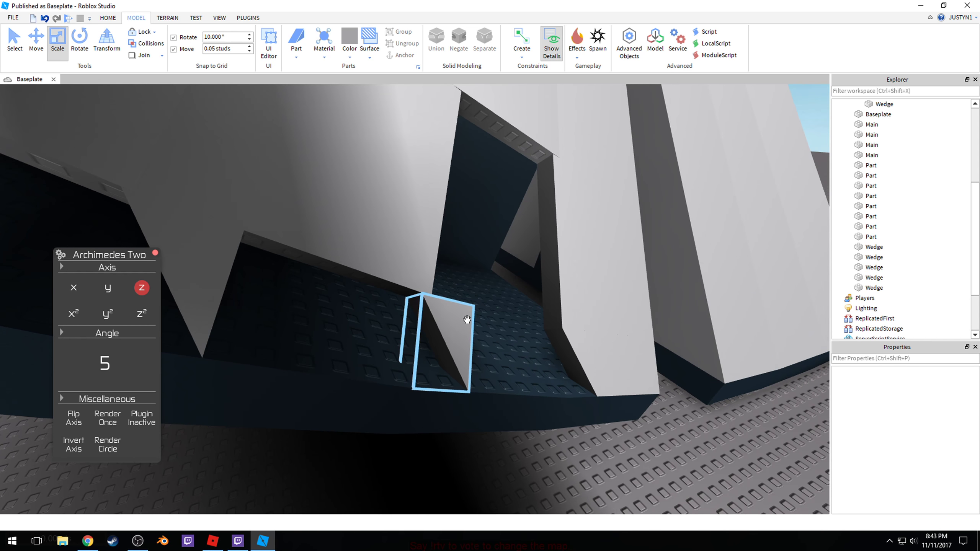
click(468, 320)
scroll(453, 335, up, 6)
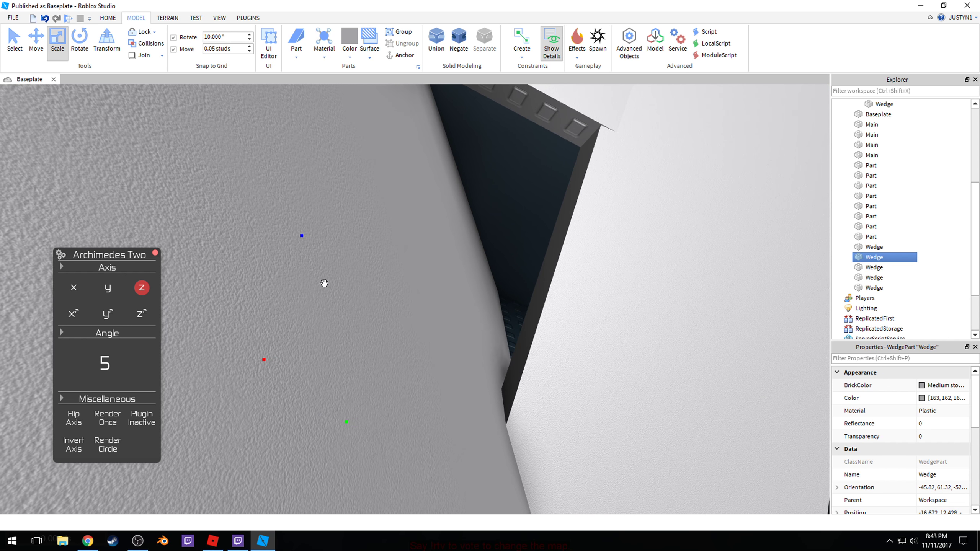
scroll(301, 234, down, 5)
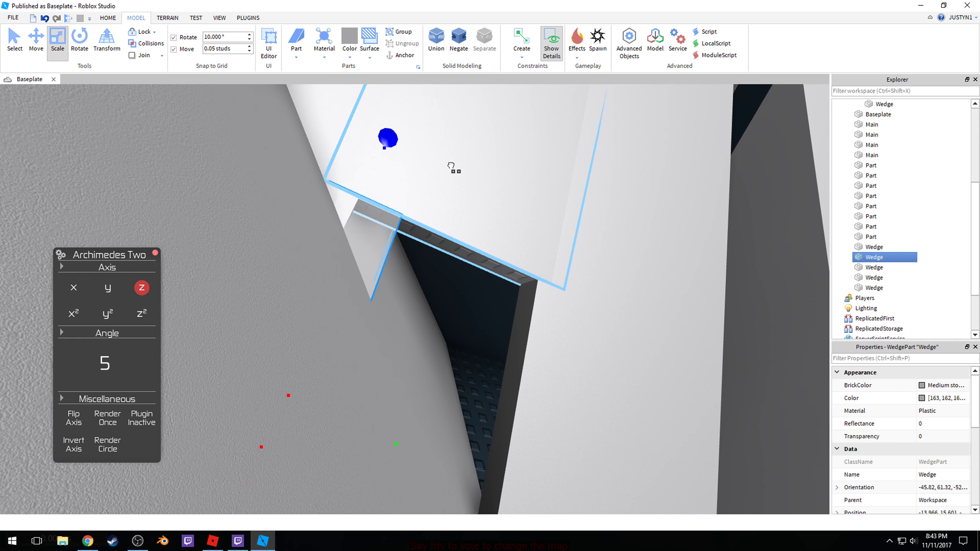
scroll(449, 167, down, 5)
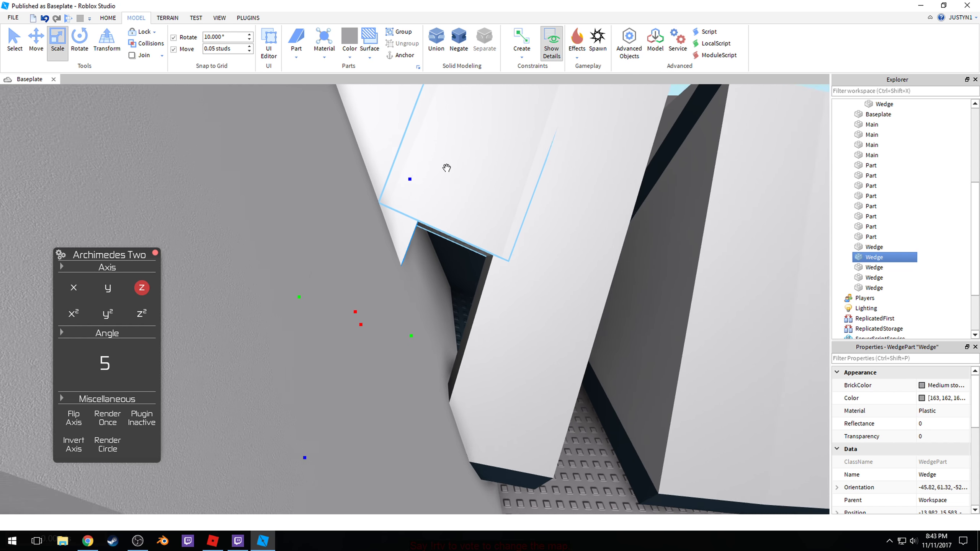
Step: Widen the small wedge across the gap until its side meets the edge of the adjoining panel
scroll(406, 317, up, 3)
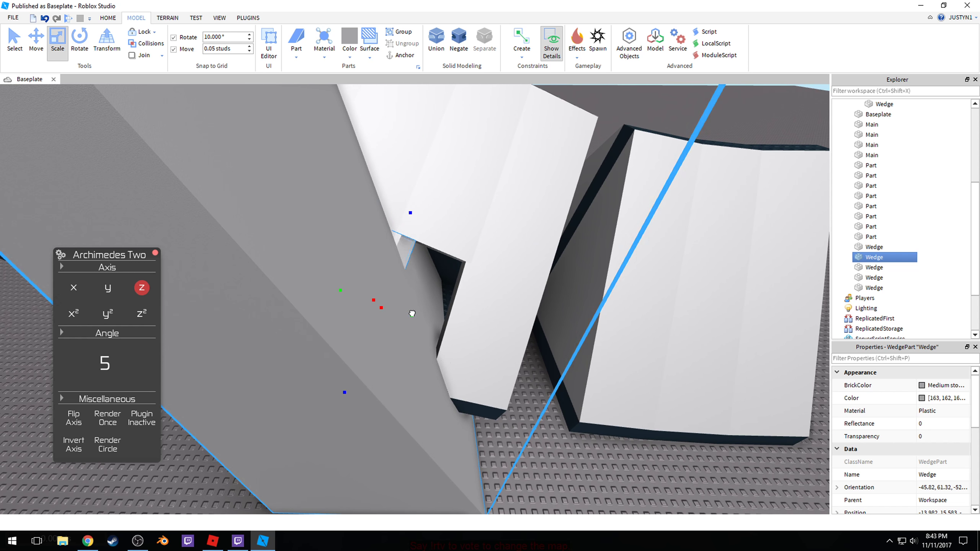
click(448, 324)
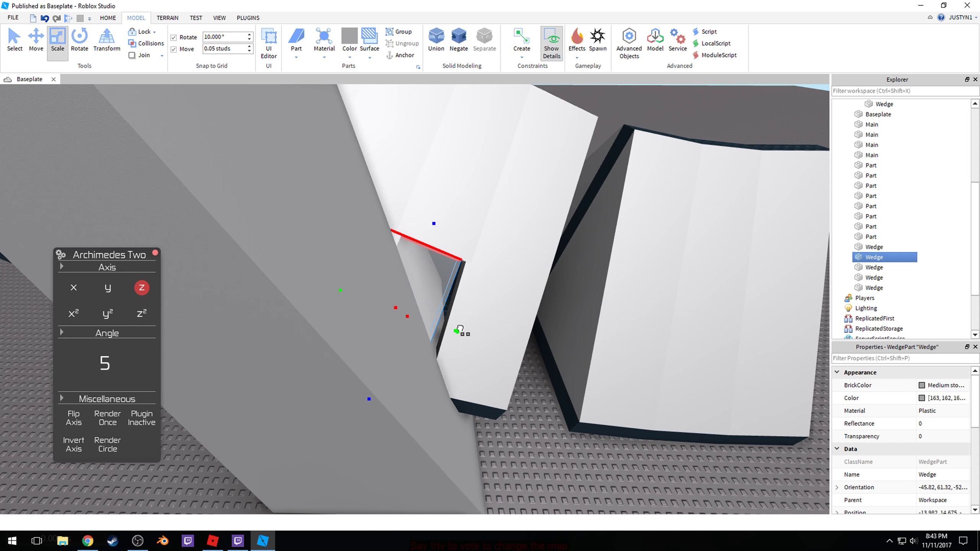
right_drag(477, 329, 461, 385)
key(e)
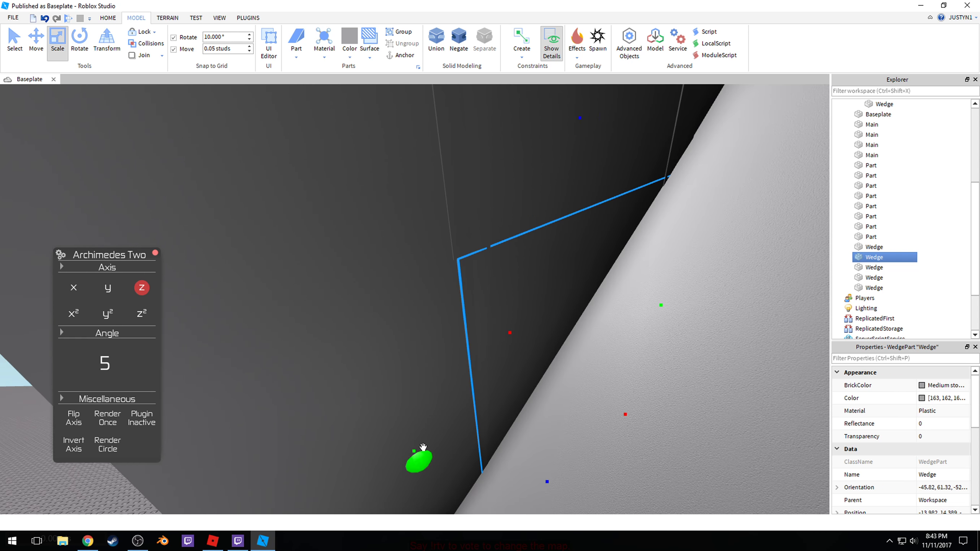
click(422, 448)
drag(419, 450, 421, 448)
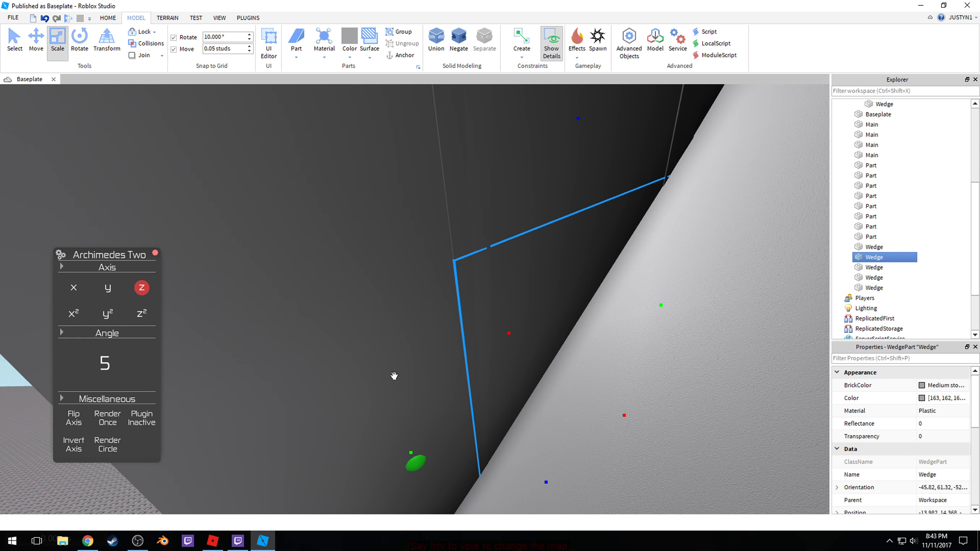
Step: Lengthen the small wedge down the gap and fine-tune its lower tip so it closes the opening against the large side wedge
right_drag(394, 376, 311, 389)
click(311, 390)
right_drag(490, 321, 585, 256)
click(448, 265)
right_drag(448, 265, 389, 258)
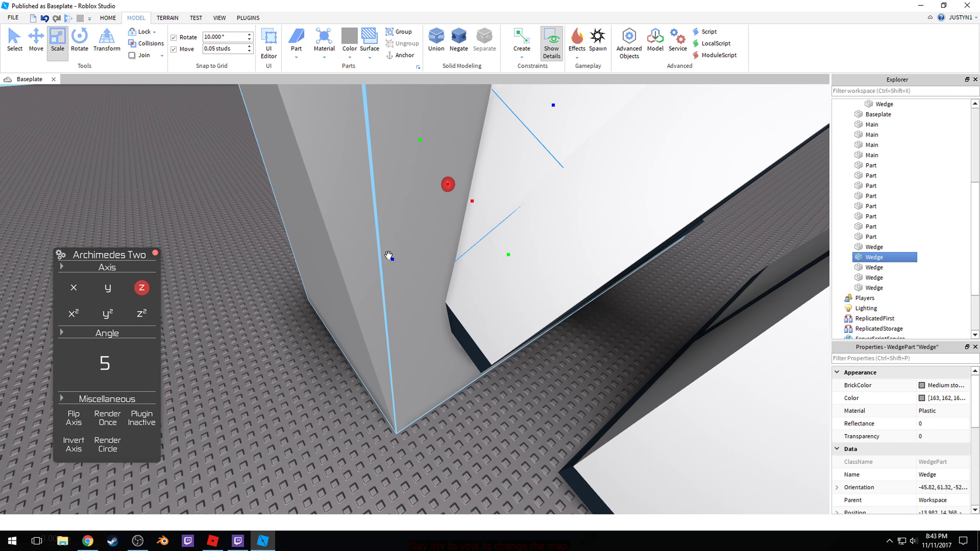
click(397, 261)
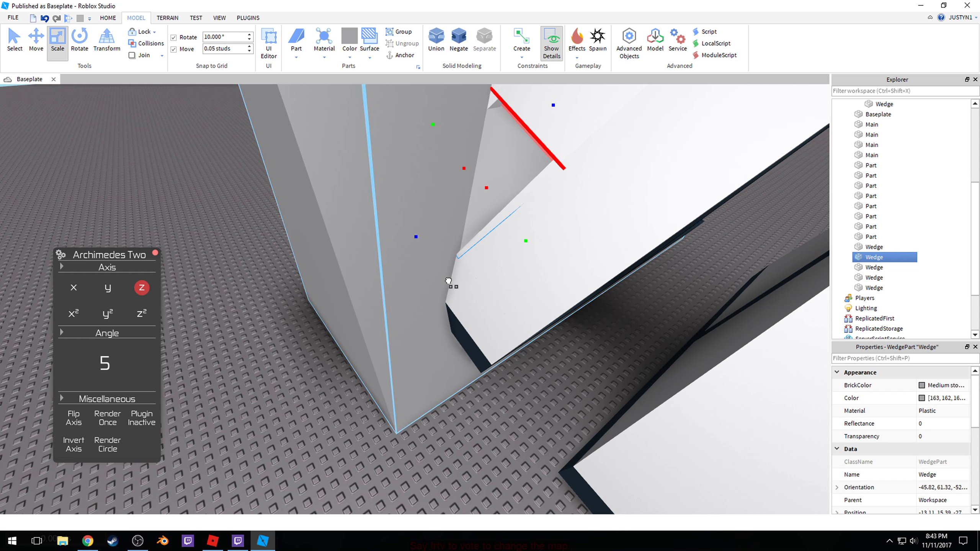
scroll(448, 281, up, 10)
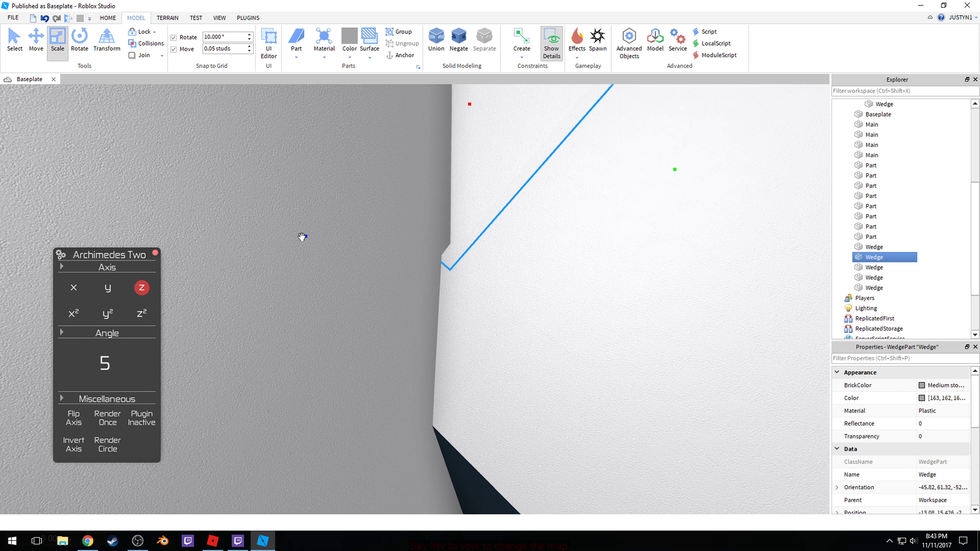
drag(302, 236, 304, 238)
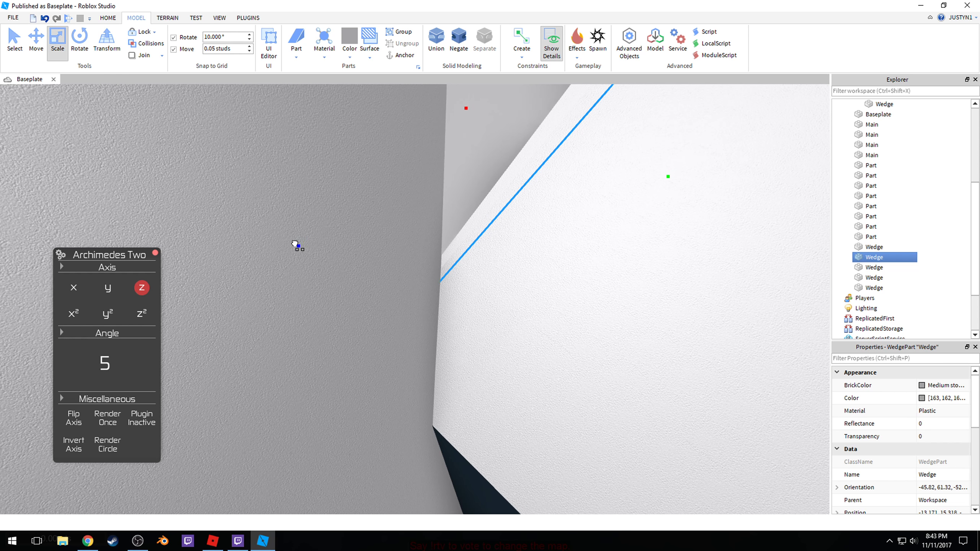
Step: Set the transparency of the large side wedge to 0.5
scroll(296, 244, down, 10)
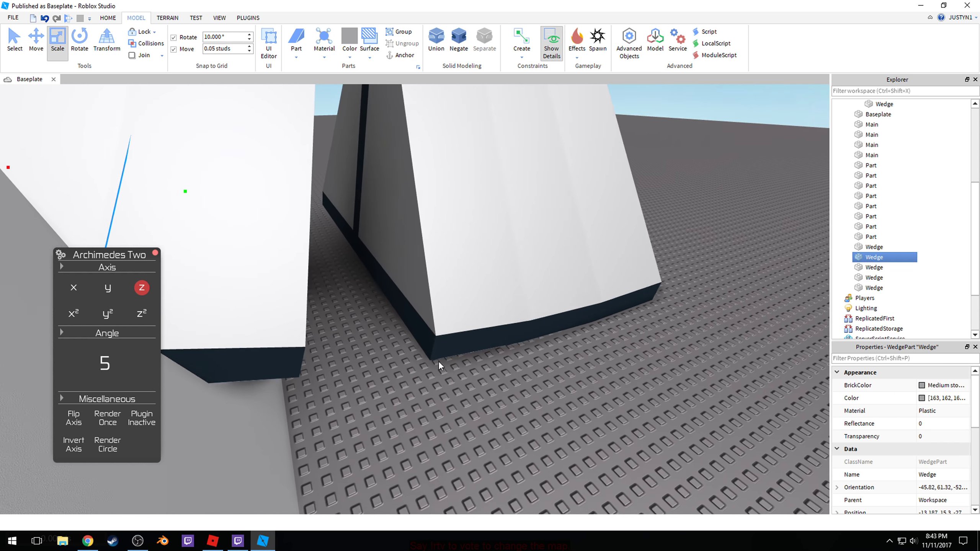
right_drag(438, 361, 360, 366)
click(359, 366)
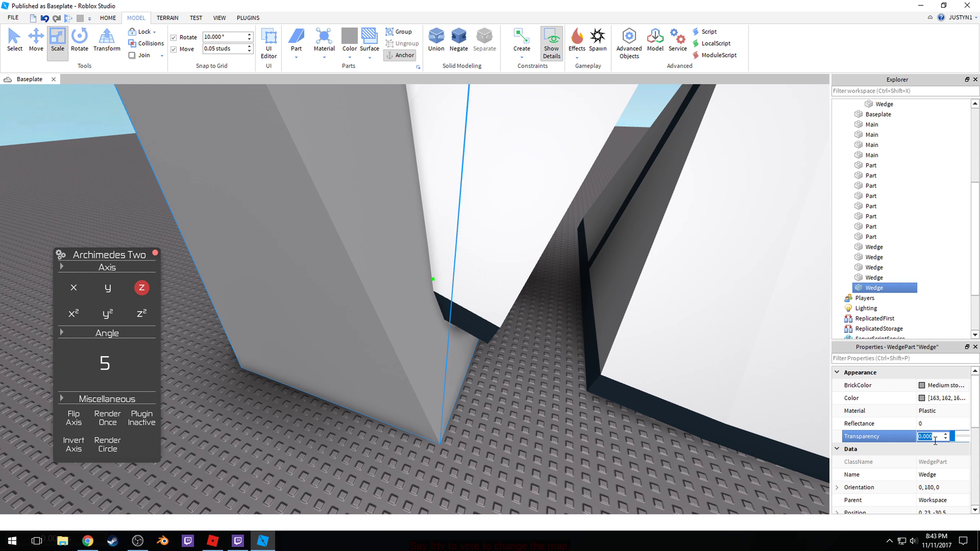
text(0.5)
key(Return)
Step: Shorten the next overlapping panel by pulling its lower edge up the ramp to where it meets the large side wedge
click(551, 387)
right_drag(551, 387, 538, 387)
scroll(536, 386, up, 5)
click(478, 376)
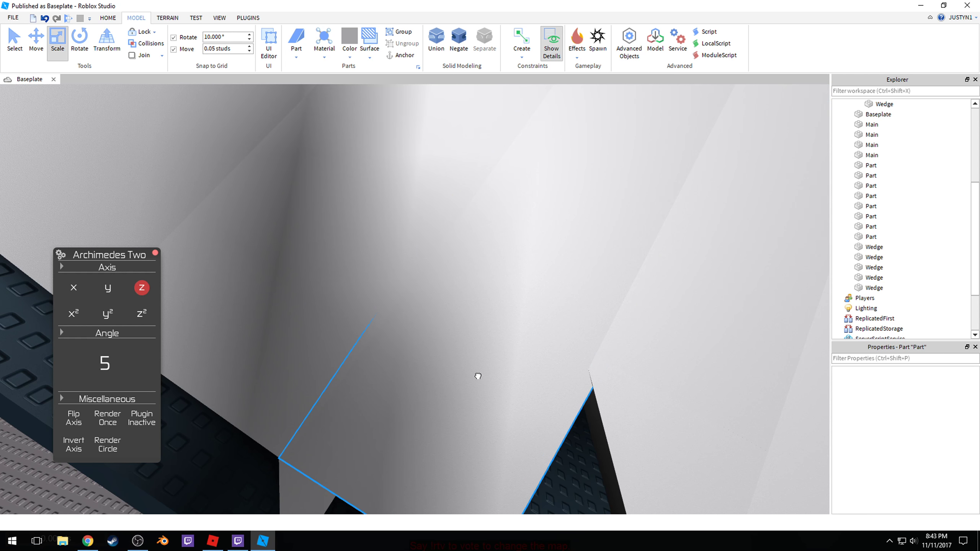
right_drag(478, 376, 439, 374)
scroll(438, 374, down, 4)
scroll(523, 281, up, 2)
drag(332, 364, 545, 263)
right_drag(545, 263, 513, 238)
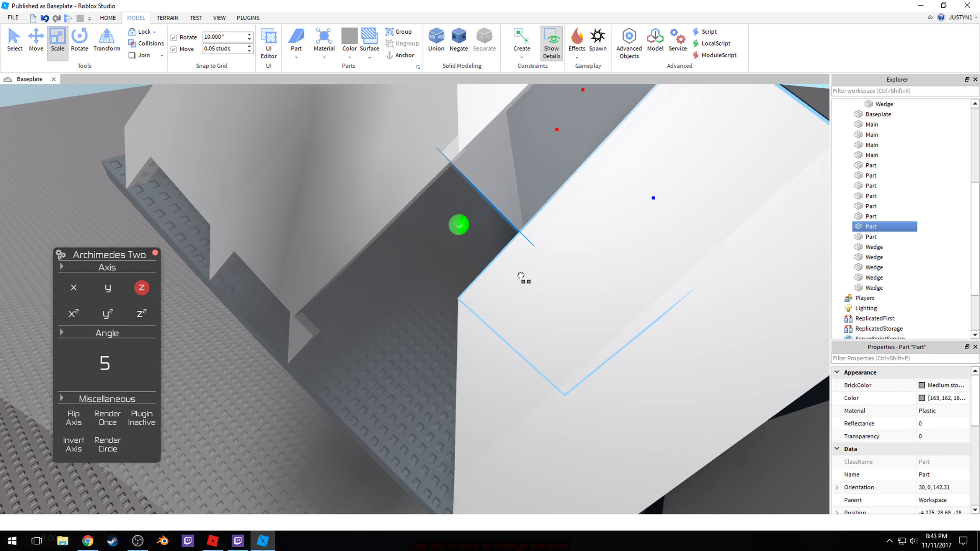
click(478, 251)
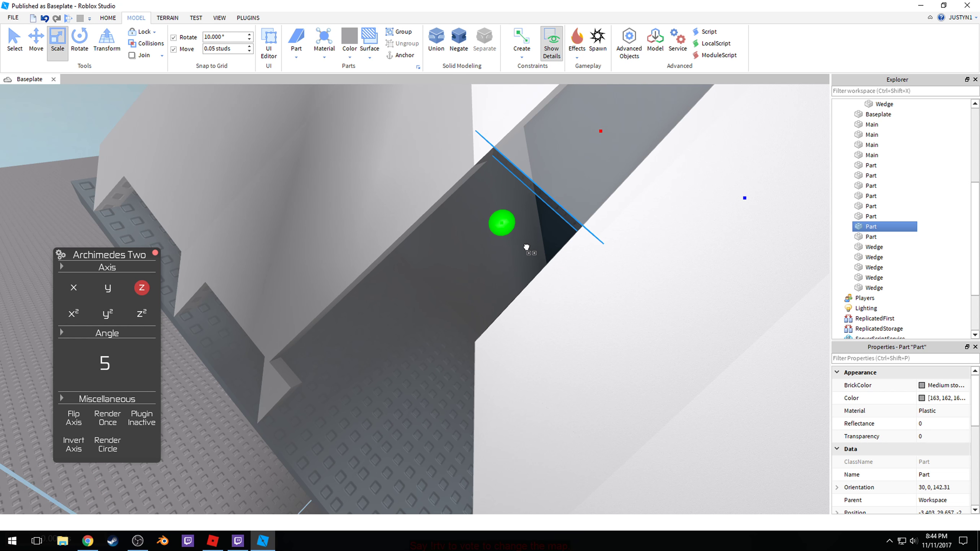
Step: Set the transparency of the panel beside the newly shortened one to 0.5
click(489, 216)
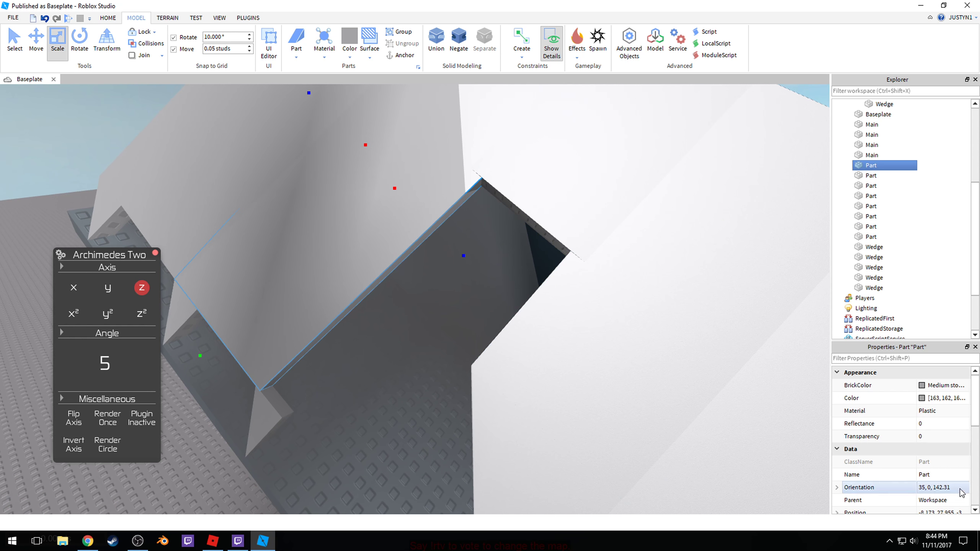
text(.5)
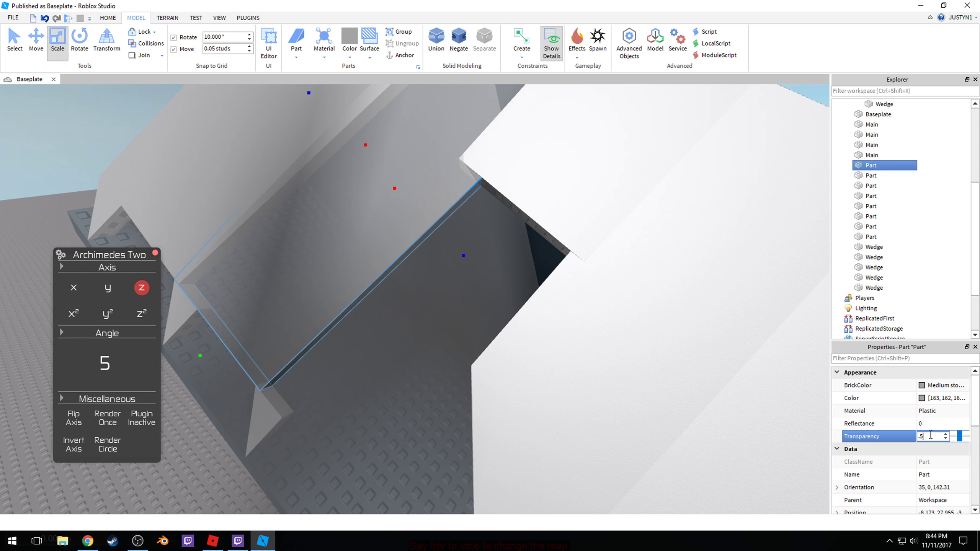
right_drag(723, 331, 733, 262)
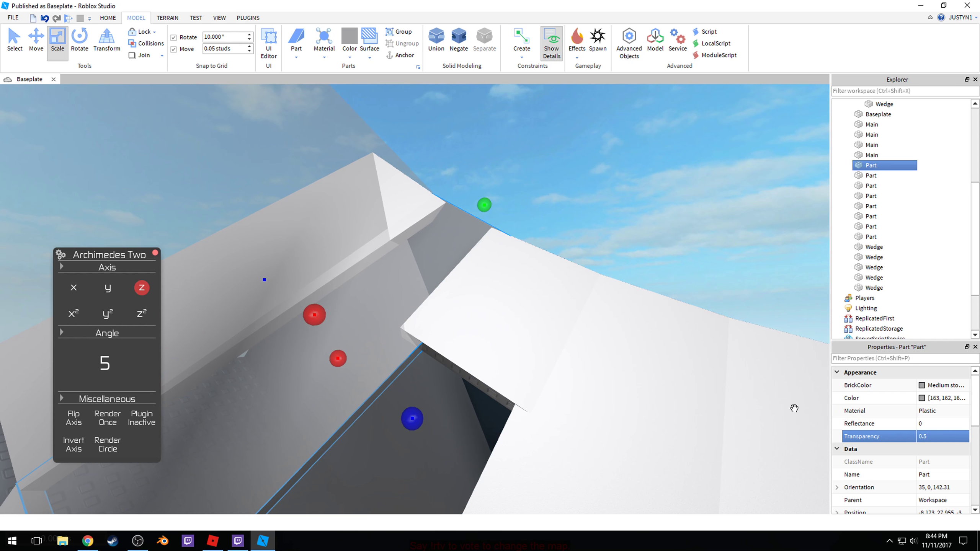
Step: Adjust the shortened panel's lower edge slightly further up the ramp, checking its corner against the see-through neighbouring panel
click(683, 214)
right_drag(682, 214, 683, 216)
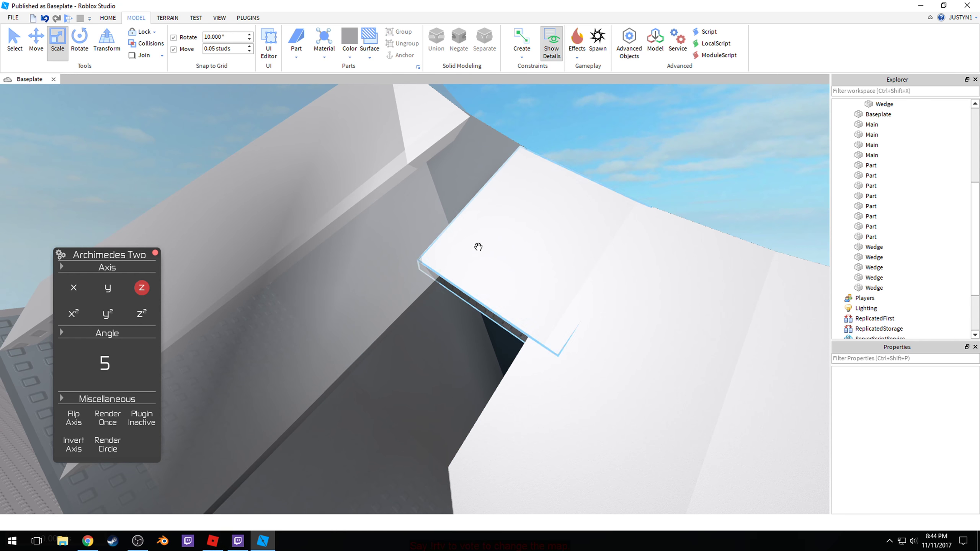
click(493, 288)
right_drag(495, 289, 492, 292)
key(e)
key(w)
drag(409, 367, 427, 354)
scroll(427, 354, up, 3)
right_drag(427, 355, 427, 354)
scroll(427, 354, down, 1)
drag(489, 478, 526, 480)
scroll(502, 406, down, 3)
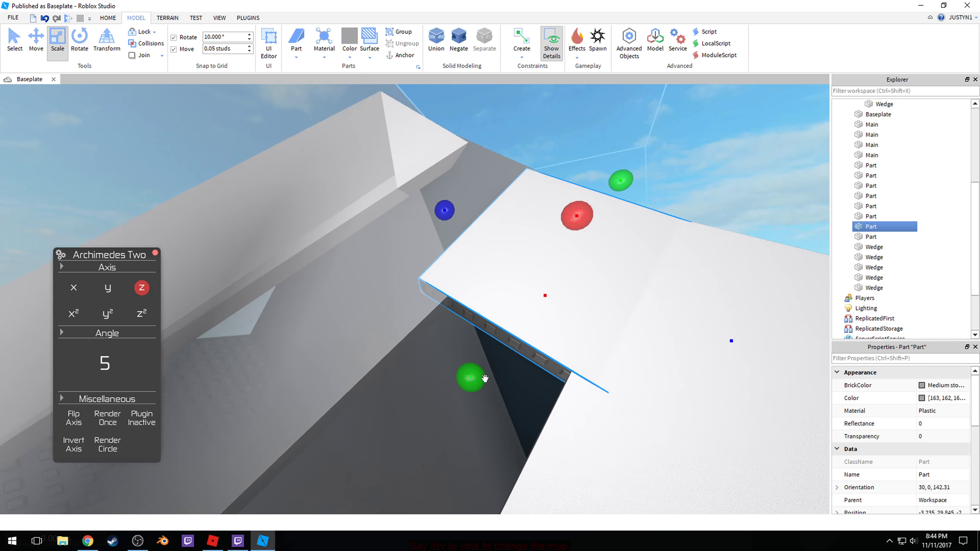
Step: Set the large side wedge's transparency back to 0
scroll(568, 270, down, 3)
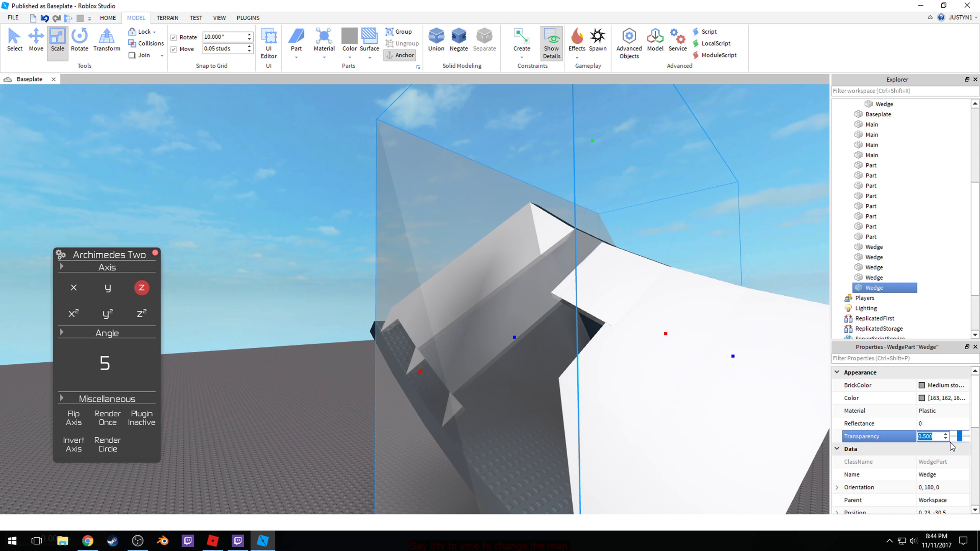
text(0)
key(Return)
Step: Extend the shortened panel's lower edge slightly down until its corner meets the face of the large side wedge
scroll(656, 201, up, 5)
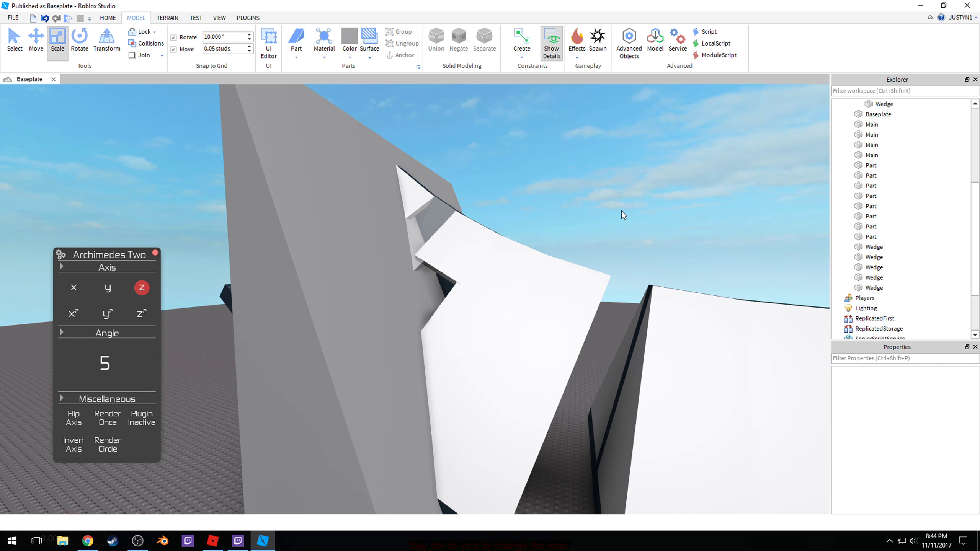
click(536, 229)
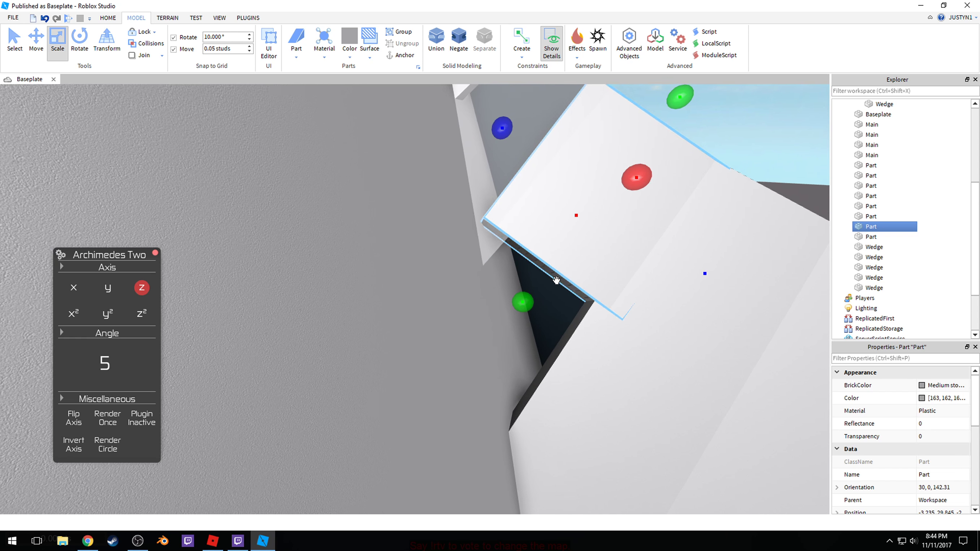
right_drag(556, 280, 572, 296)
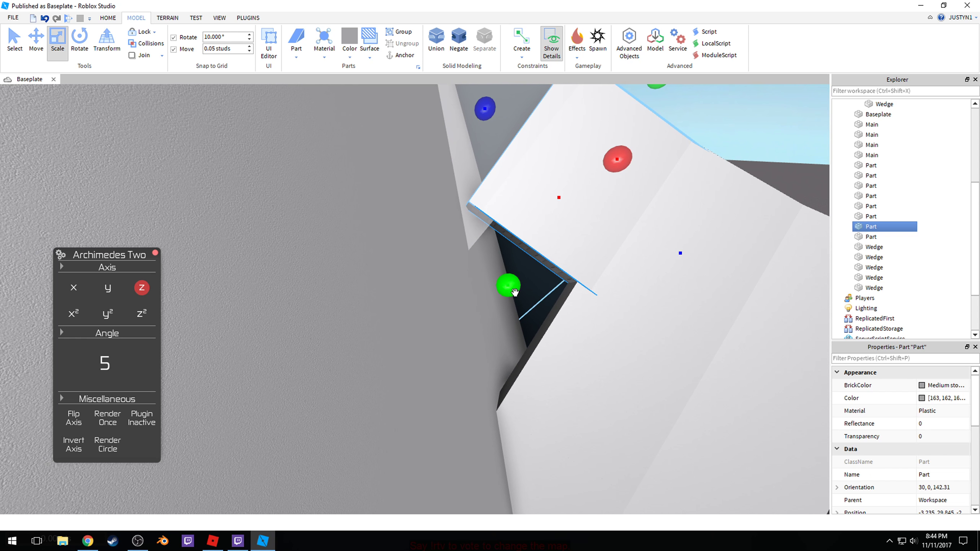
drag(513, 289, 508, 289)
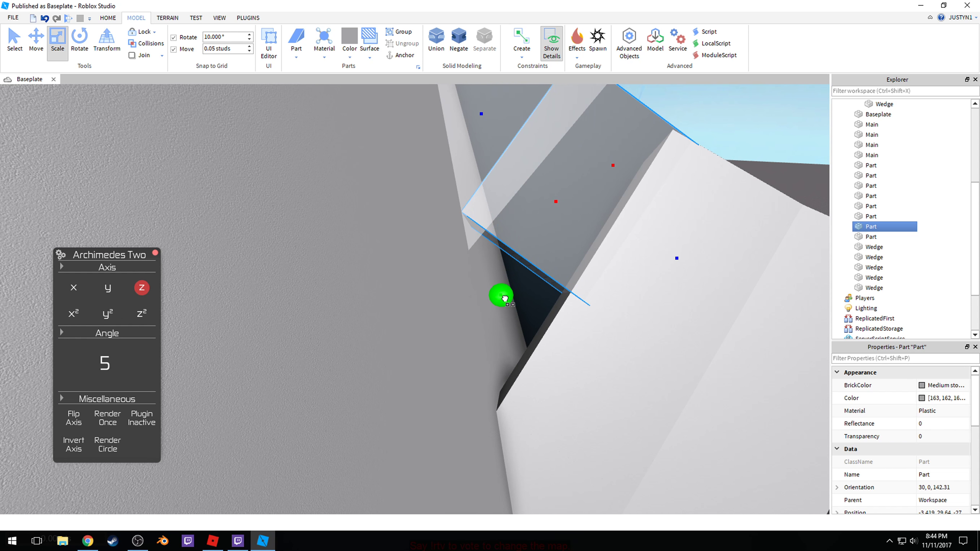
scroll(505, 299, up, 2)
right_drag(505, 298, 497, 289)
scroll(505, 297, up, 2)
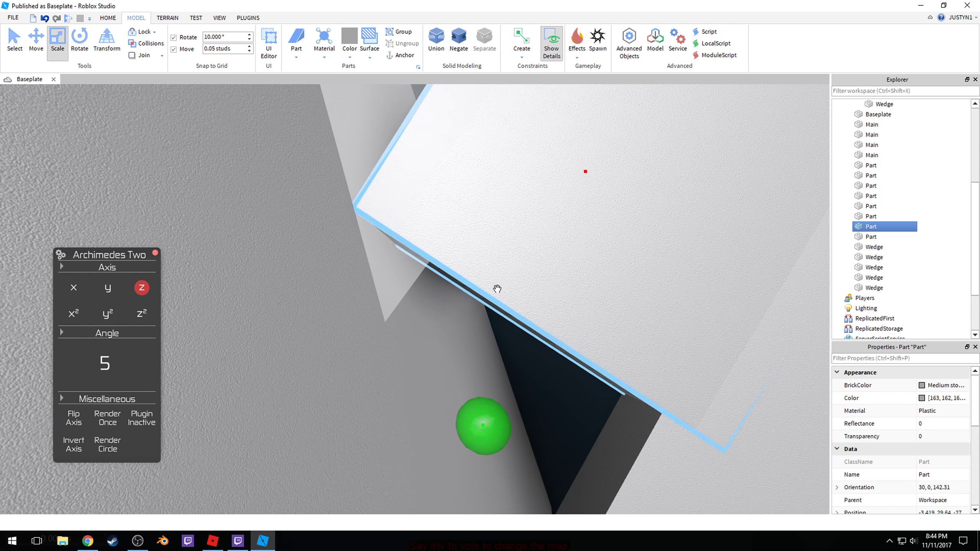
scroll(497, 289, down, 3)
click(516, 183)
scroll(515, 168, up, 3)
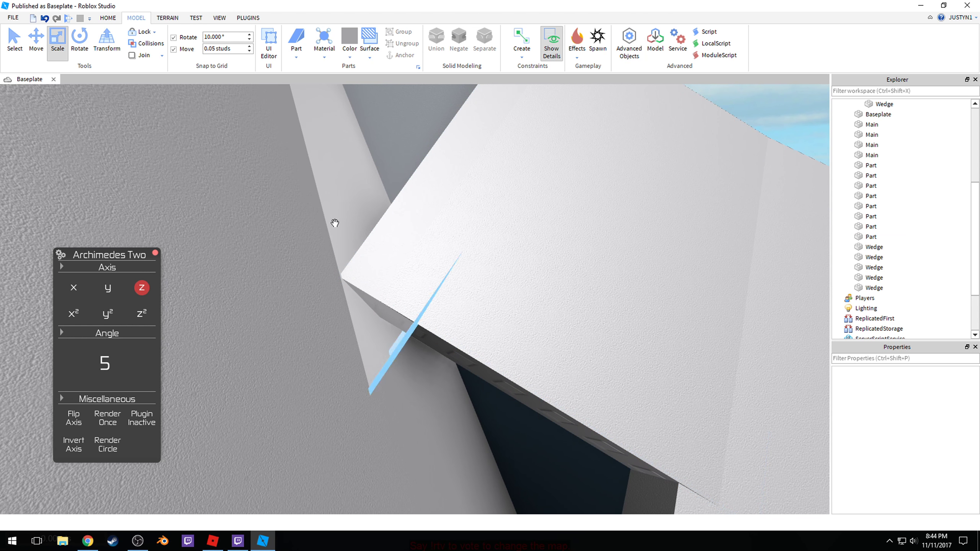
click(466, 377)
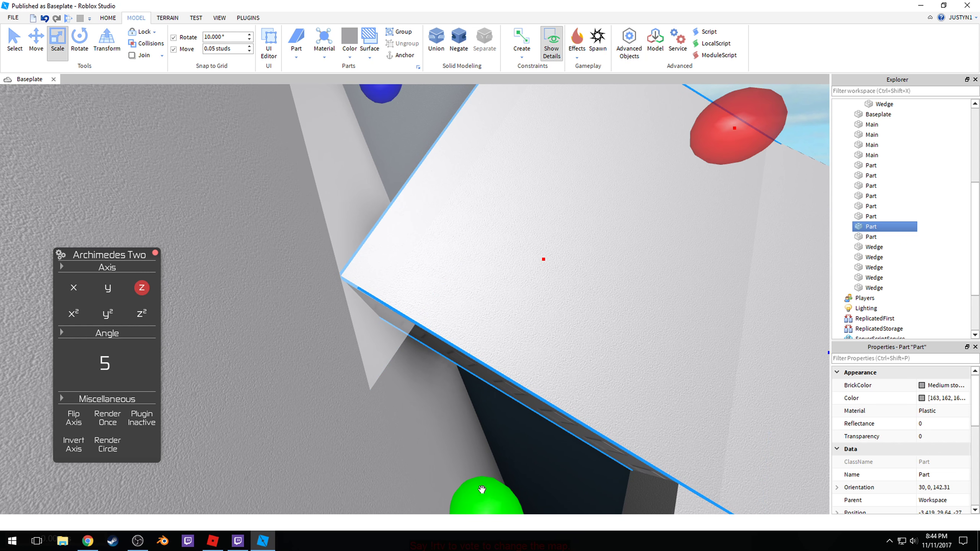
scroll(455, 444, down, 10)
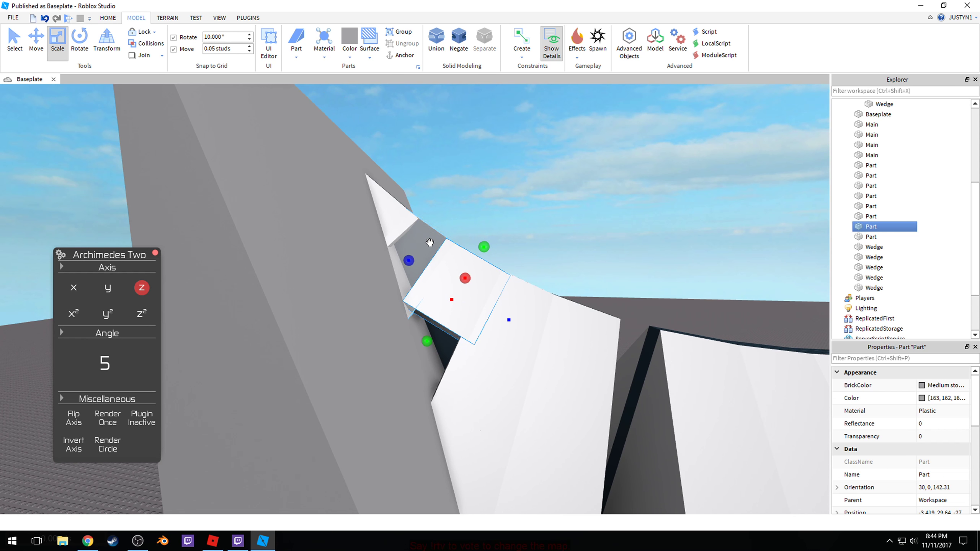
Step: Bring the next small wedge from the base up the gap until its top edge meets the shortened panel's lower edge
click(540, 211)
right_drag(540, 211, 437, 355)
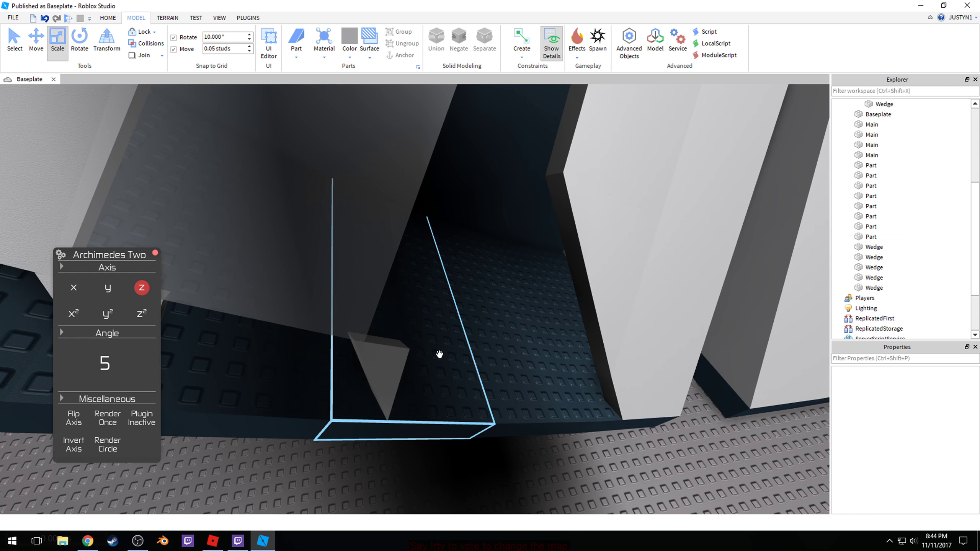
click(382, 350)
drag(394, 292, 425, 177)
right_drag(440, 166, 353, 264)
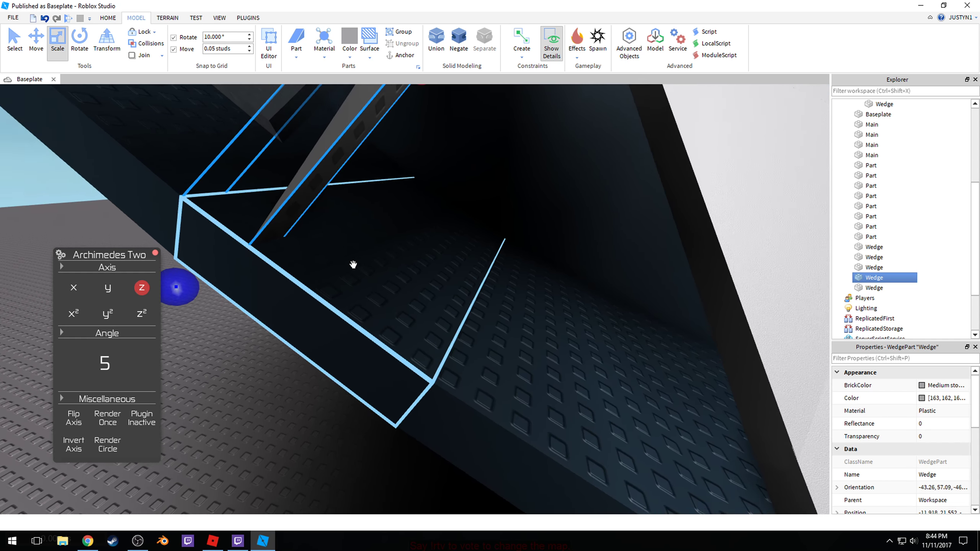
scroll(363, 247, down, 10)
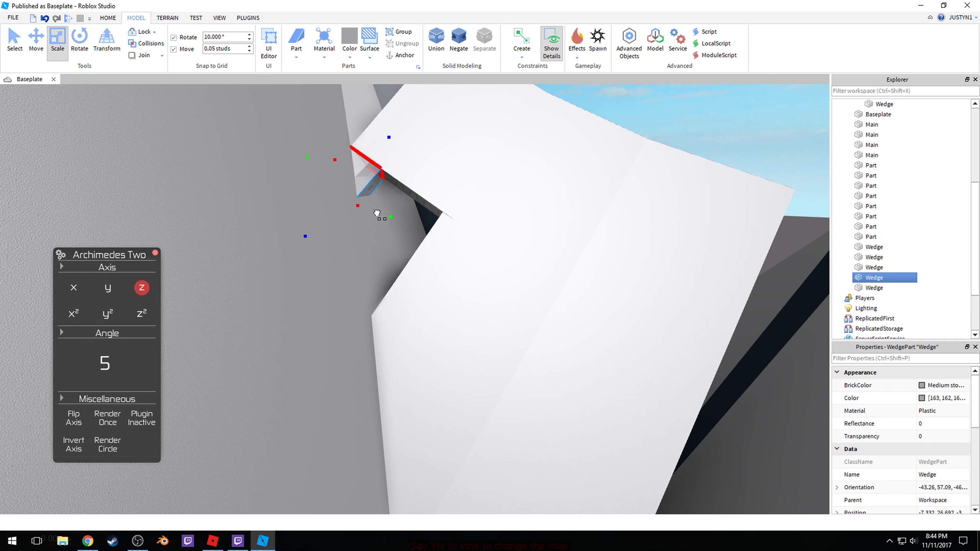
Step: Widen the raised small wedge across the gap to reach the adjoining panel's edge
scroll(483, 246, up, 10)
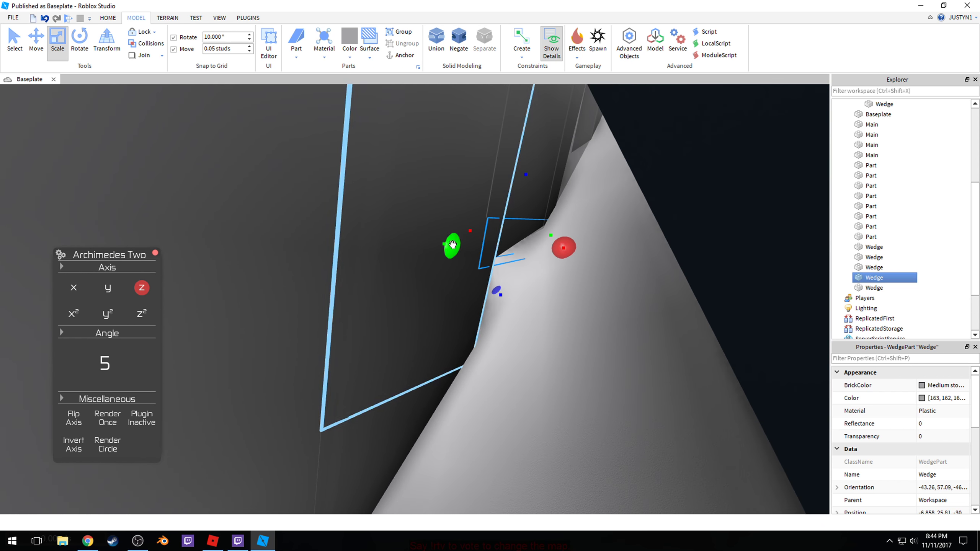
scroll(452, 245, up, 3)
right_drag(452, 245, 440, 251)
click(440, 250)
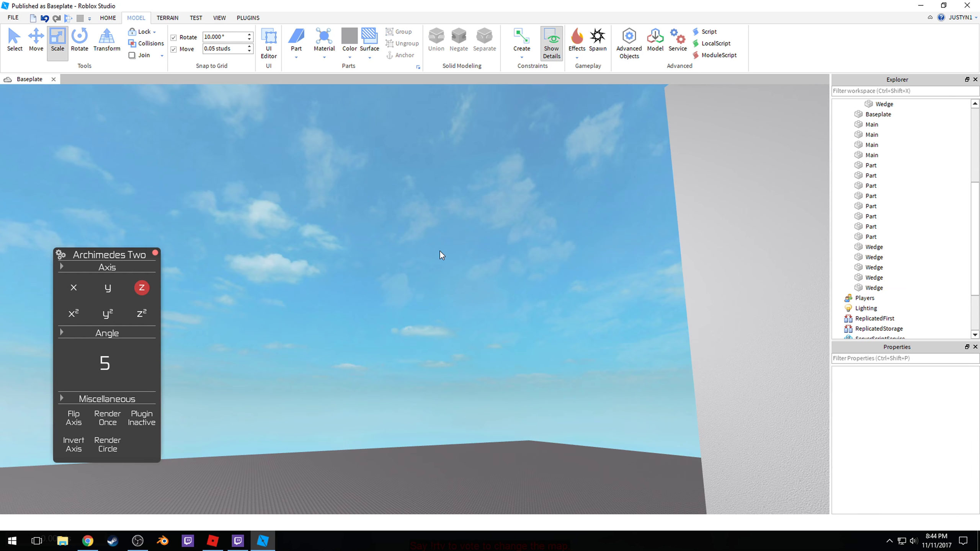
Step: Lengthen the widened wedge down the gap between the adjoining panel and the large side wedge
scroll(442, 253, up, 10)
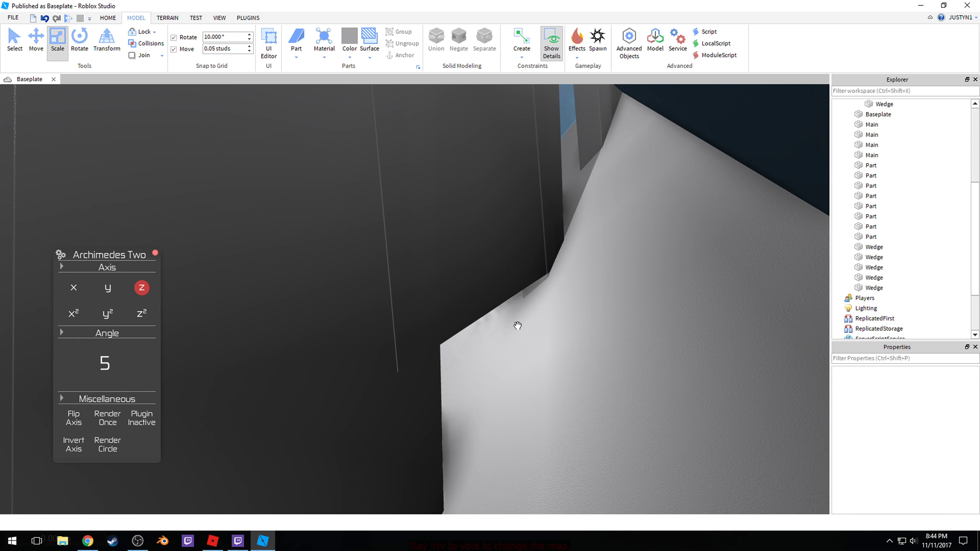
click(478, 322)
right_drag(478, 322, 466, 265)
drag(466, 265, 459, 308)
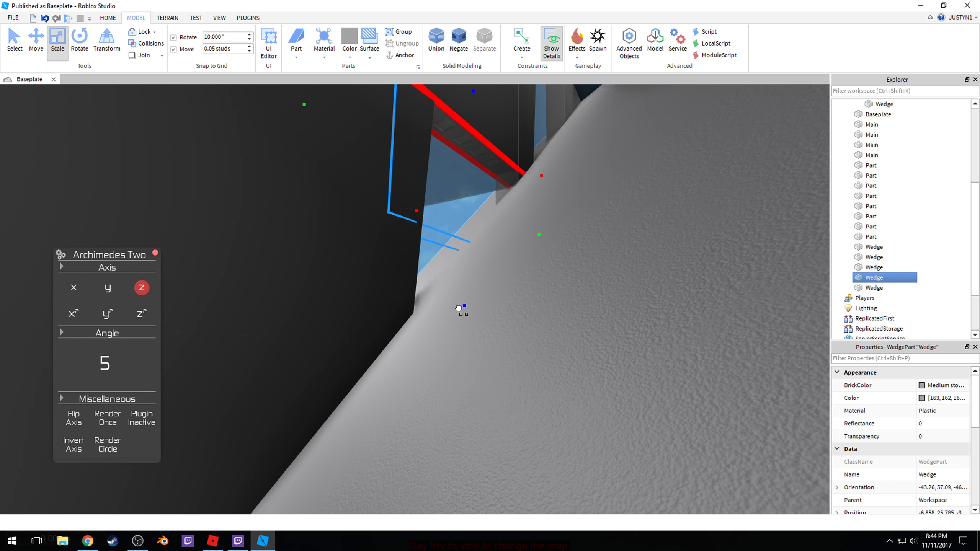
right_drag(471, 402, 466, 401)
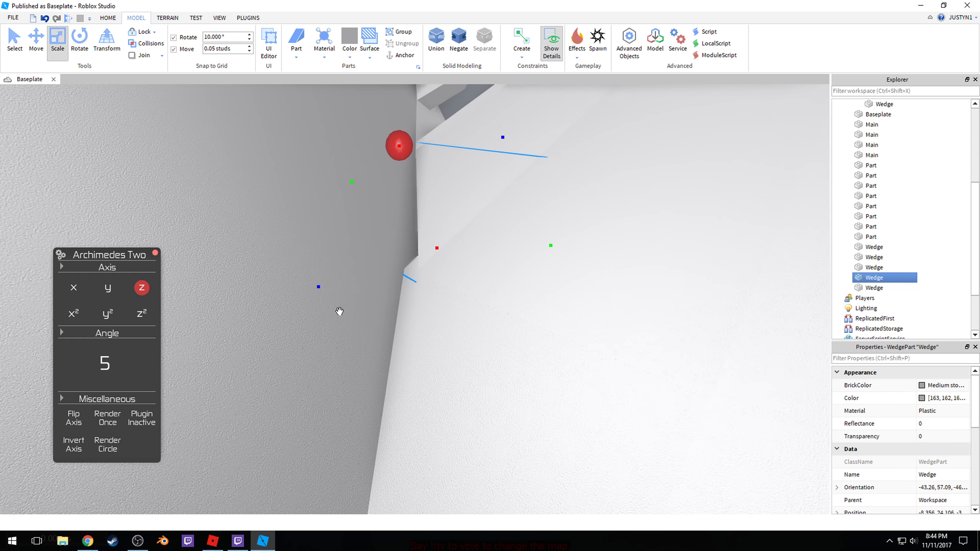
Step: Fine-tune the lengthened wedge's end so it fills the gap between the adjoining panel and the large side wedge
scroll(340, 310, down, 2)
right_drag(340, 311, 354, 313)
drag(356, 261, 347, 267)
right_drag(348, 267, 348, 267)
scroll(348, 267, down, 3)
click(413, 237)
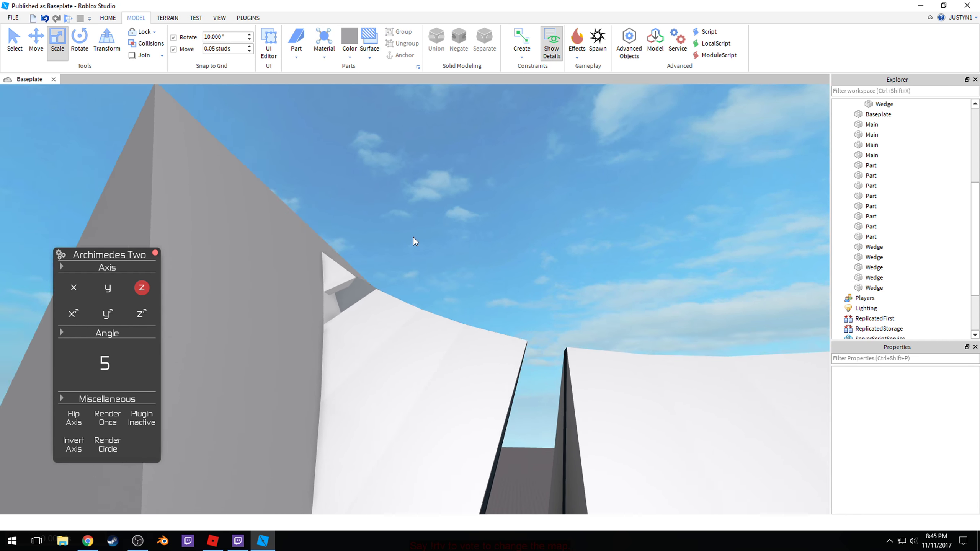
Step: Make the semi-transparent panel near the ramp's upper end fully opaque again
right_drag(414, 237, 451, 322)
click(477, 388)
right_drag(477, 388, 480, 387)
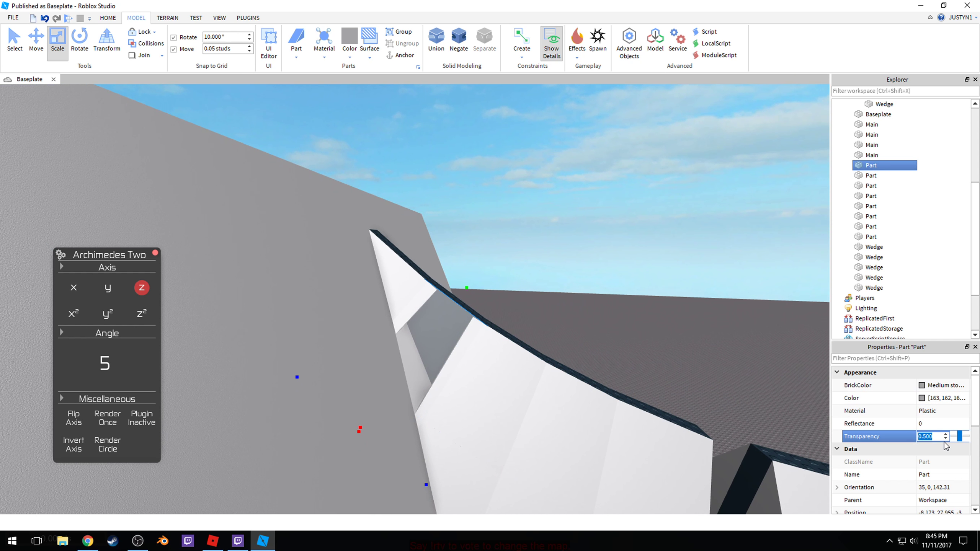
click(485, 166)
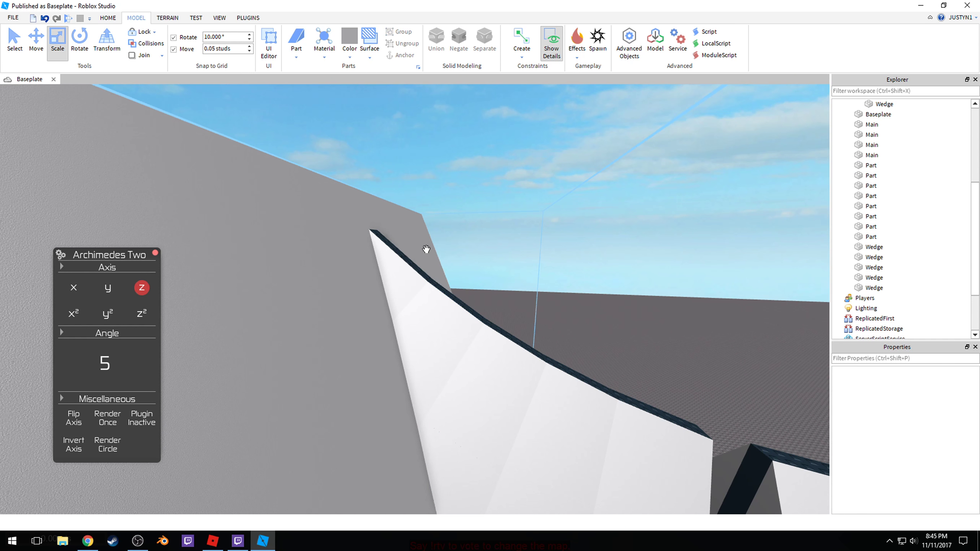
Step: Widen the small wedge beneath the topmost panel in fine increments until its edge meets the neighbouring pieces
click(393, 281)
right_drag(393, 281, 392, 282)
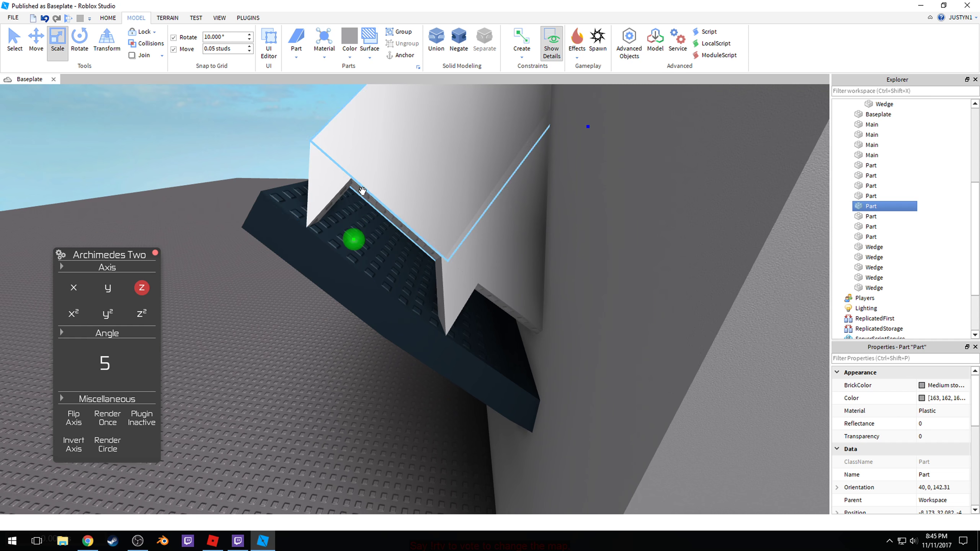
drag(370, 237, 432, 275)
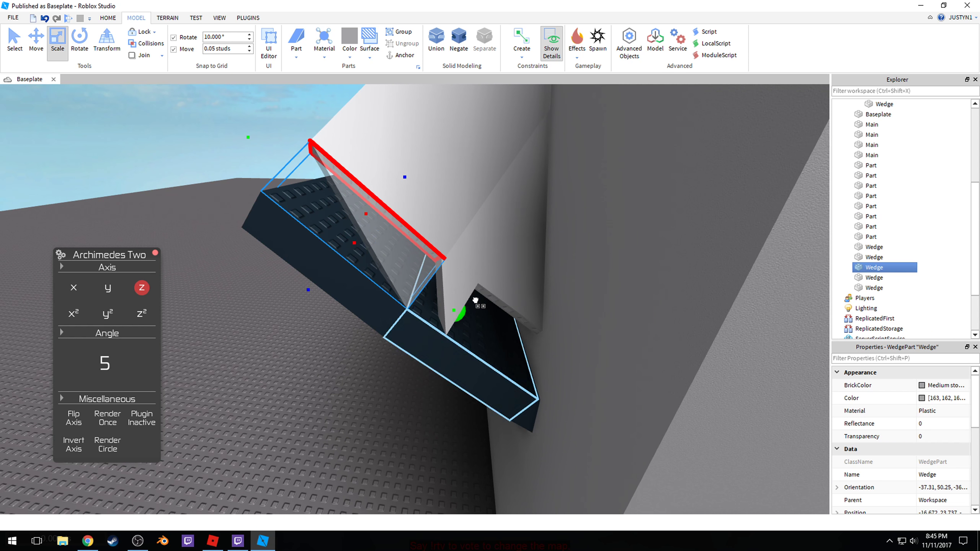
drag(475, 300, 473, 300)
scroll(473, 301, up, 3)
right_drag(473, 300, 473, 299)
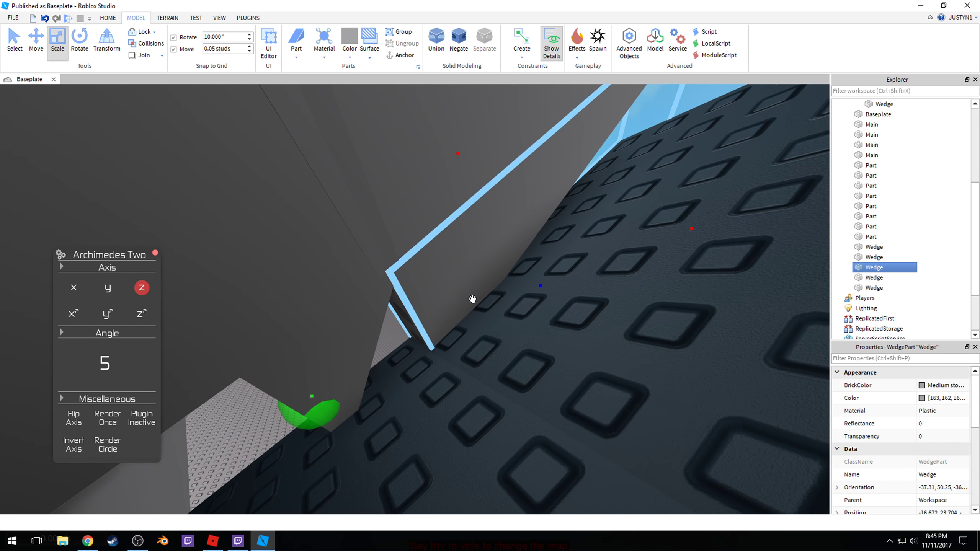
drag(322, 416, 309, 420)
key(a)
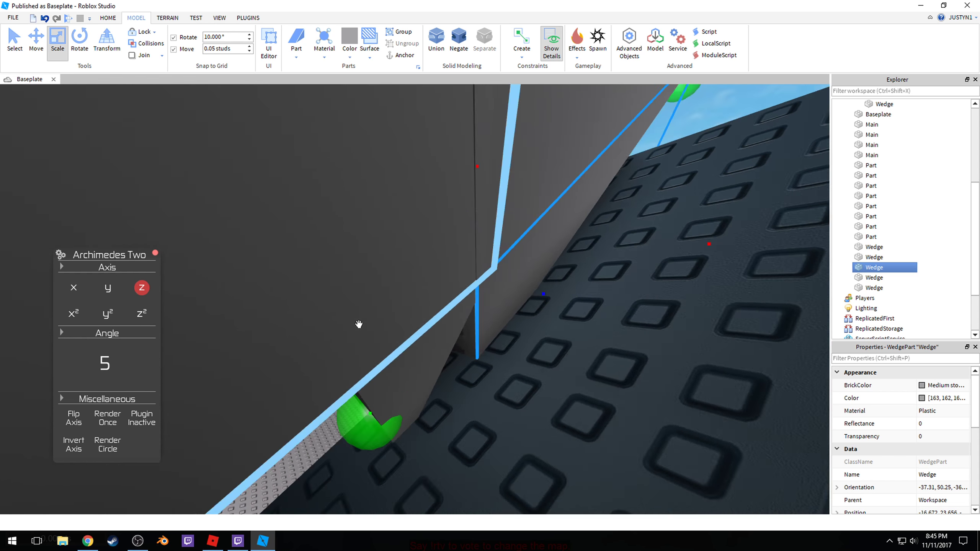
Step: Delete the topmost white panel of the ramp
scroll(359, 324, down, 3)
right_drag(359, 324, 429, 157)
click(429, 157)
click(437, 192)
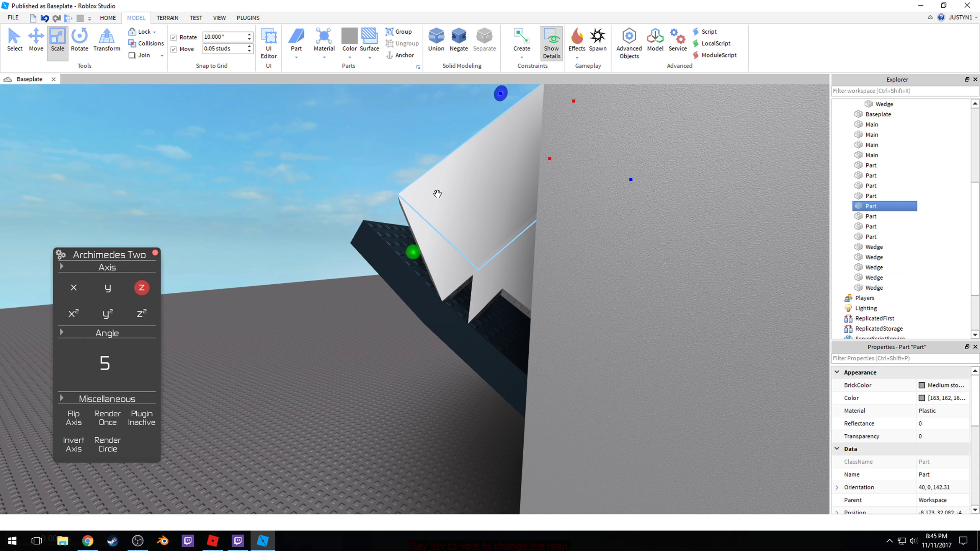
key(Delete)
Step: Shorten the next white panel from its lower end until its corner meets the large side wedge's face
right_drag(437, 192, 447, 172)
scroll(428, 216, down, 3)
right_drag(365, 146, 320, 288)
click(368, 163)
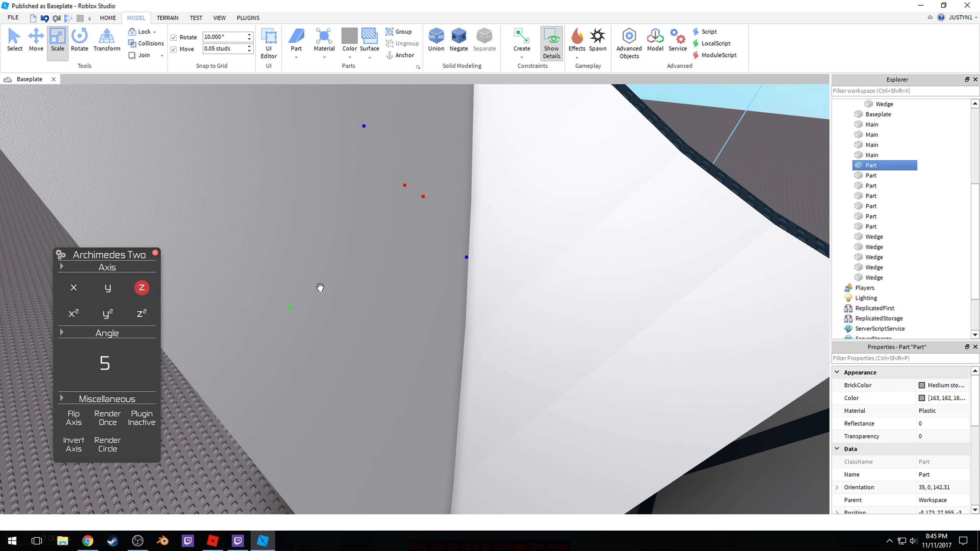
drag(290, 311, 405, 203)
scroll(405, 203, up, 3)
right_drag(405, 203, 444, 281)
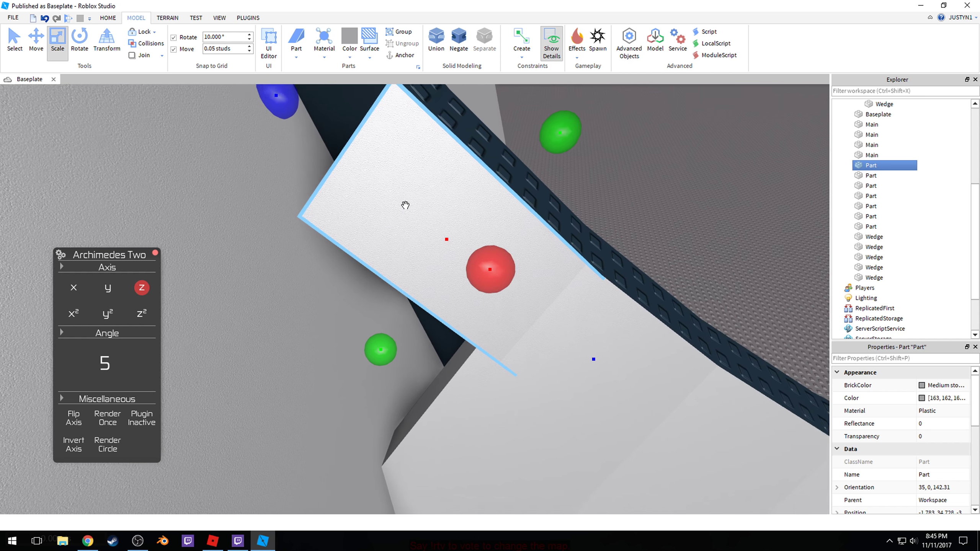
drag(487, 286, 485, 292)
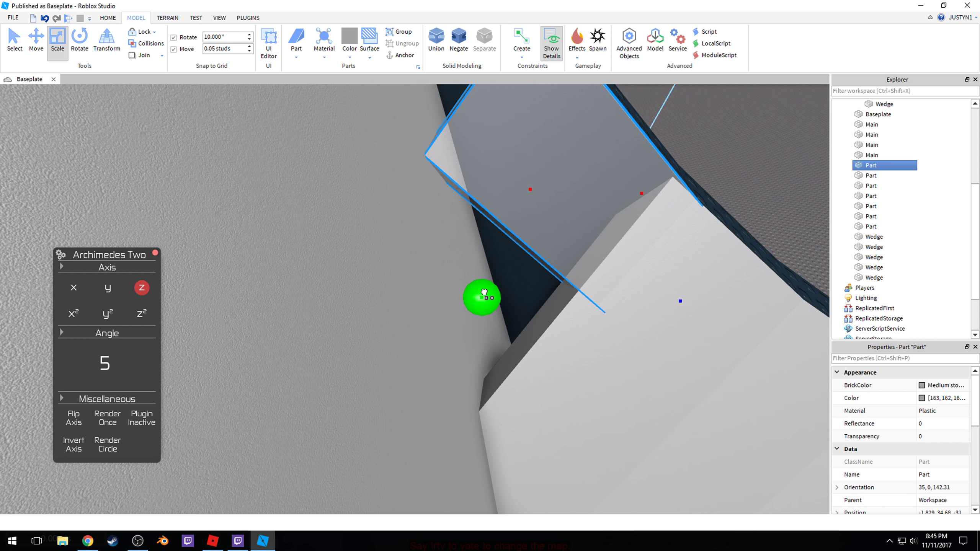
Step: Bring the lower end of the wedge under the shortened panel up to the large side wedge's near face
scroll(485, 292, down, 4)
right_drag(484, 290, 504, 279)
scroll(504, 279, up, 3)
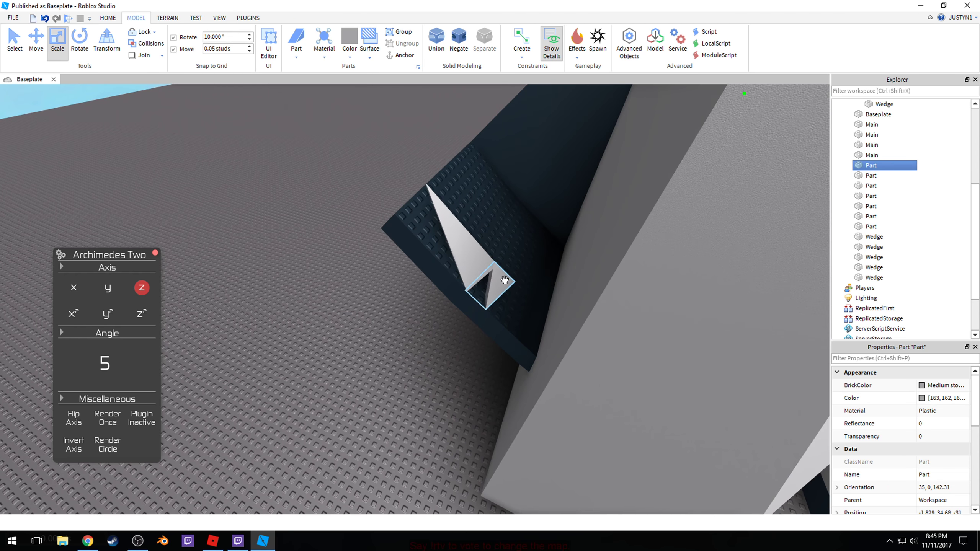
drag(527, 256, 545, 202)
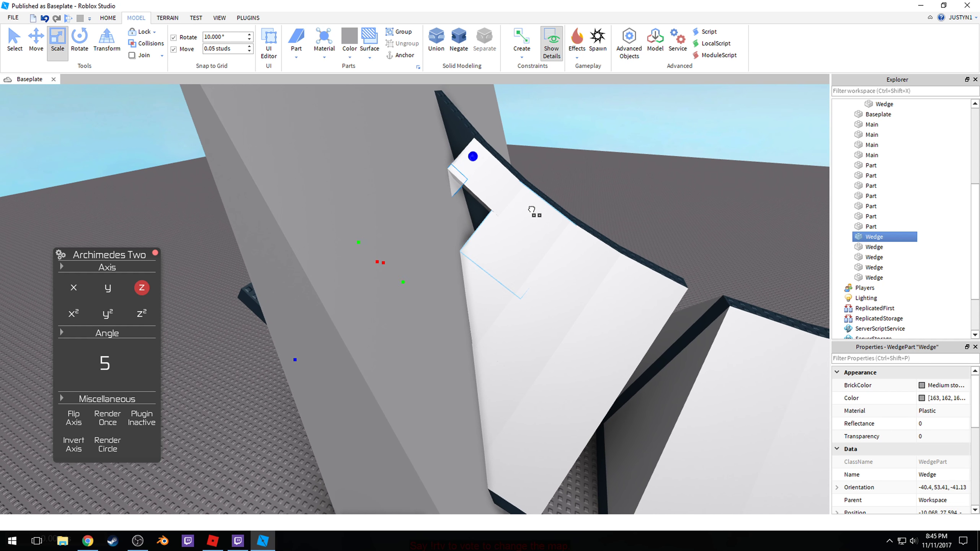
right_drag(495, 228, 376, 370)
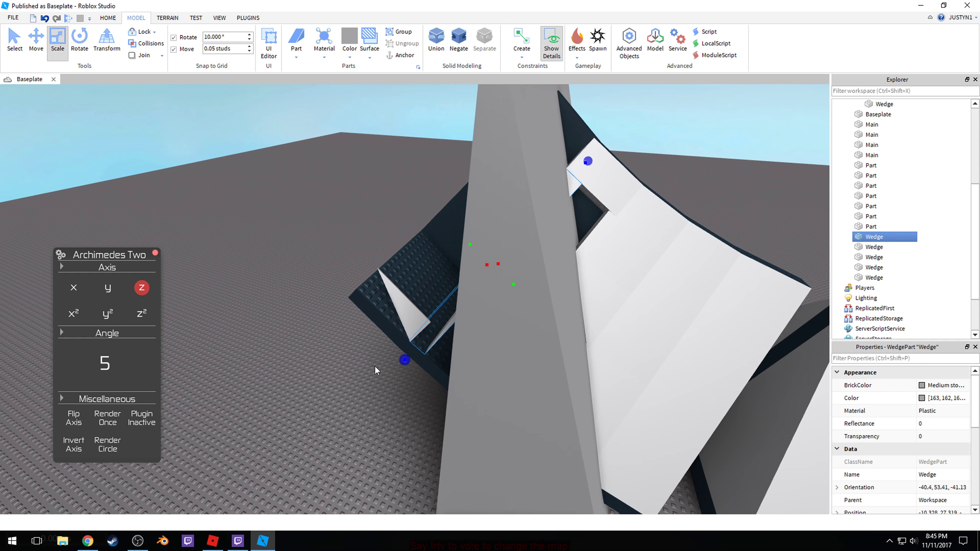
drag(403, 360, 483, 260)
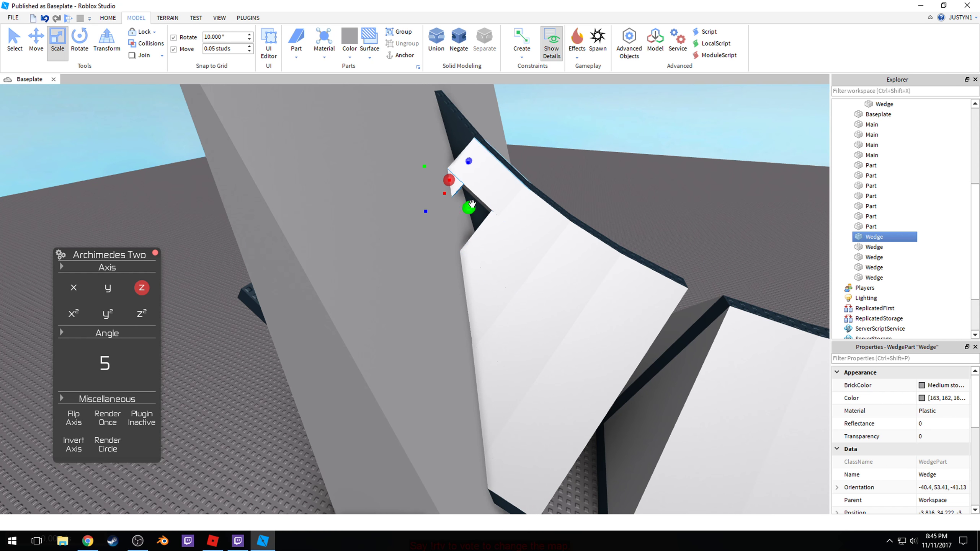
Step: Widen the shortened wedge across the gap until it reaches the adjoining panel's edge
drag(505, 228, 507, 232)
scroll(507, 233, up, 4)
right_drag(507, 232, 624, 233)
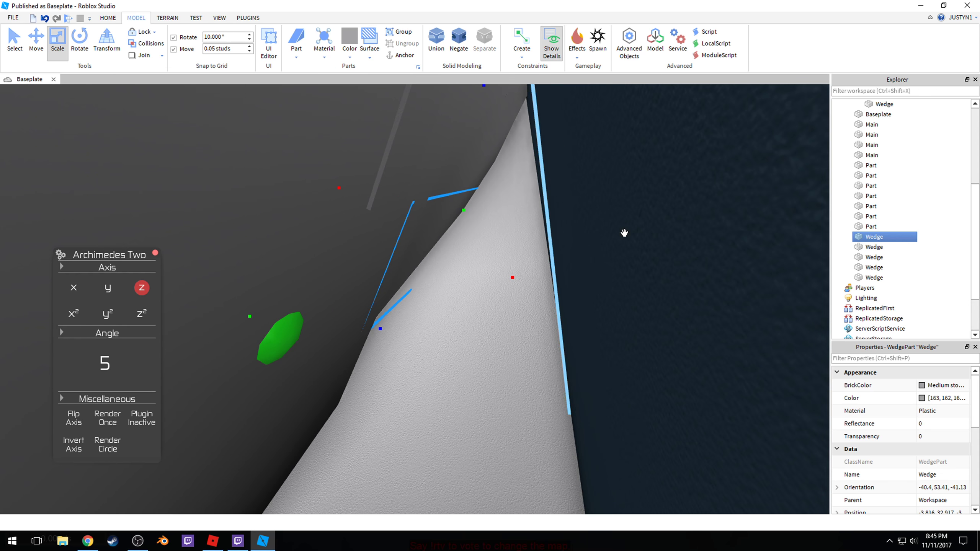
right_drag(593, 294, 507, 249)
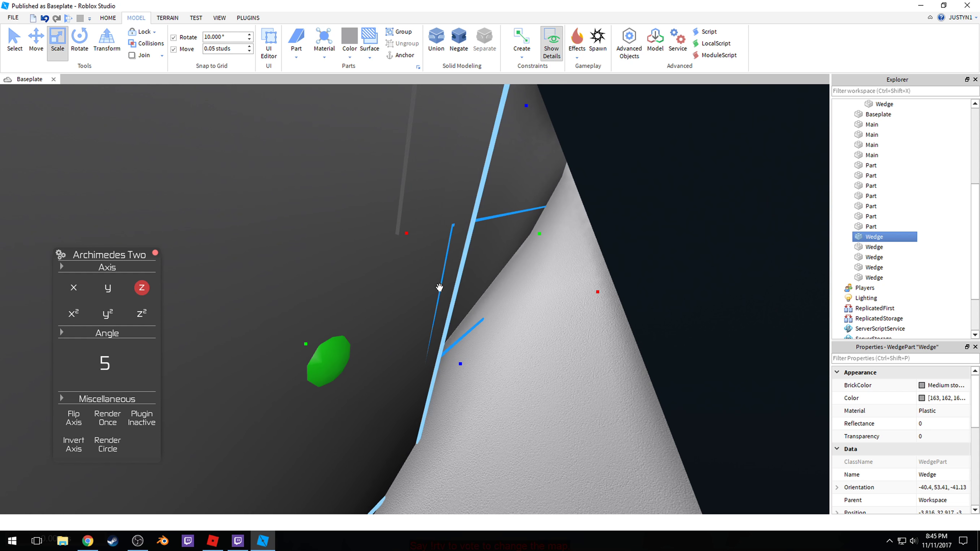
drag(334, 356, 212, 391)
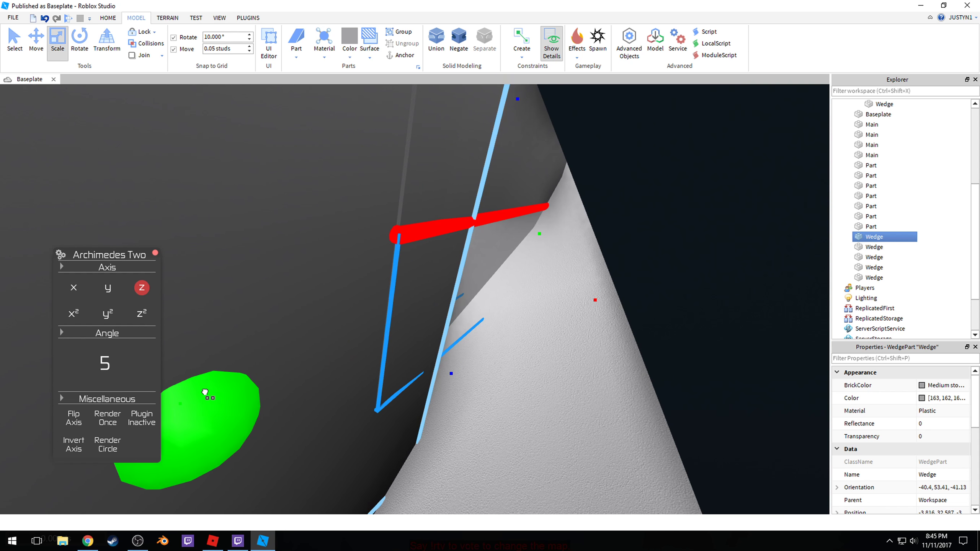
drag(212, 409, 220, 411)
Step: Lengthen the widened wedge down the gap between the adjoining panel and the large side wedge
right_drag(421, 278, 433, 275)
scroll(432, 272, down, 4)
right_drag(320, 160, 361, 207)
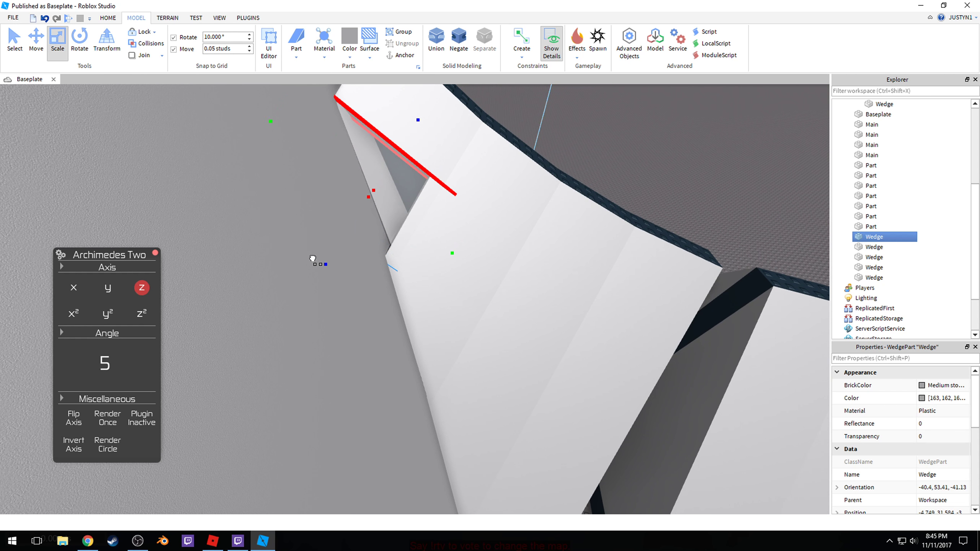
right_drag(294, 261, 314, 278)
Step: Extend the uppermost small wedge up to the peak of the ramp
click(276, 146)
right_drag(276, 147, 293, 144)
drag(316, 142, 428, 105)
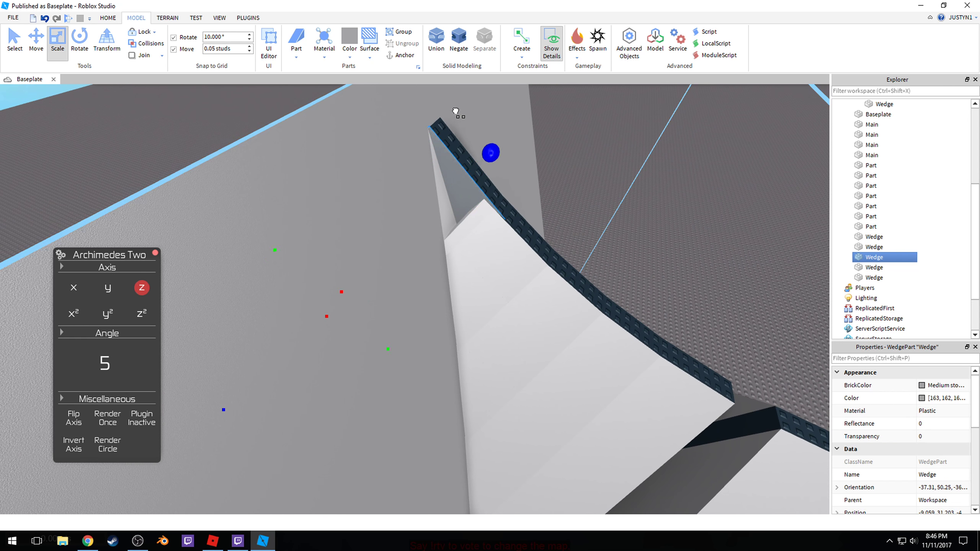
click(584, 149)
right_drag(584, 149, 593, 140)
scroll(641, 159, up, 2)
right_drag(641, 159, 641, 159)
Step: Bring the uppermost wedge's lower end up to the large side wedge's near face
right_drag(280, 364, 280, 363)
right_drag(245, 307, 241, 307)
click(396, 324)
right_drag(395, 325, 396, 325)
drag(509, 237, 509, 238)
Step: Widen the uppermost wedge across the last gap to reach the adjoining panel's edge
click(600, 236)
right_drag(601, 236, 530, 315)
scroll(557, 267, down, 3)
click(562, 294)
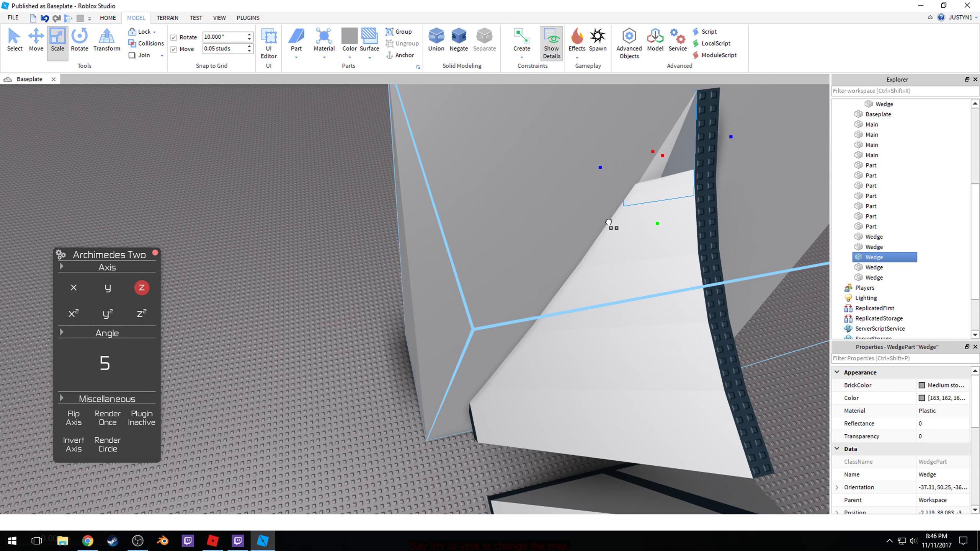
right_drag(606, 223, 599, 197)
click(598, 199)
Step: Lengthen the uppermost wedge slightly down along the large side wedge to close the remaining gap
click(486, 195)
right_drag(472, 205, 402, 291)
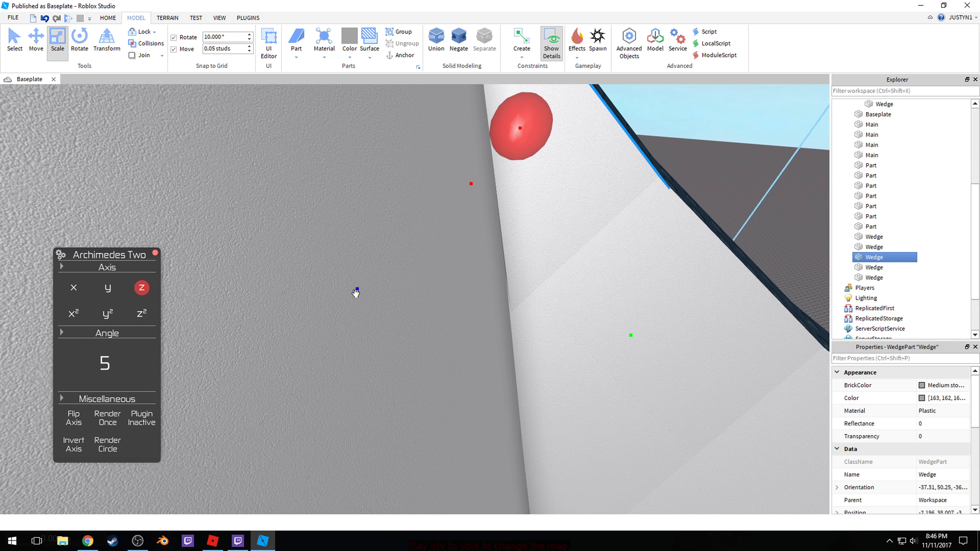
drag(355, 292, 353, 290)
right_drag(349, 291, 356, 284)
Step: Extend the lower small wedge slightly down from the ramp's underside so it fully covers its gap
click(591, 164)
right_drag(591, 163, 588, 166)
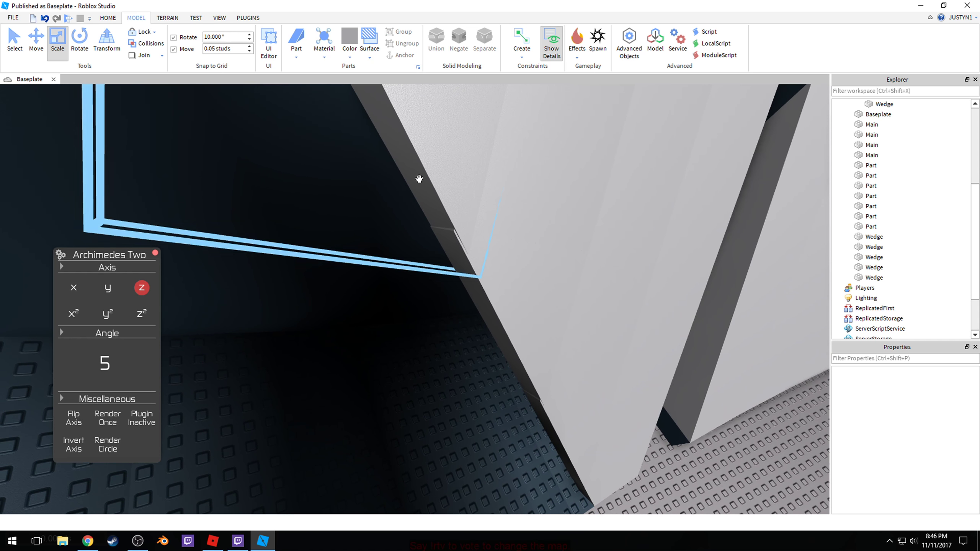
click(401, 231)
drag(335, 343, 337, 344)
right_drag(376, 313, 417, 271)
click(624, 279)
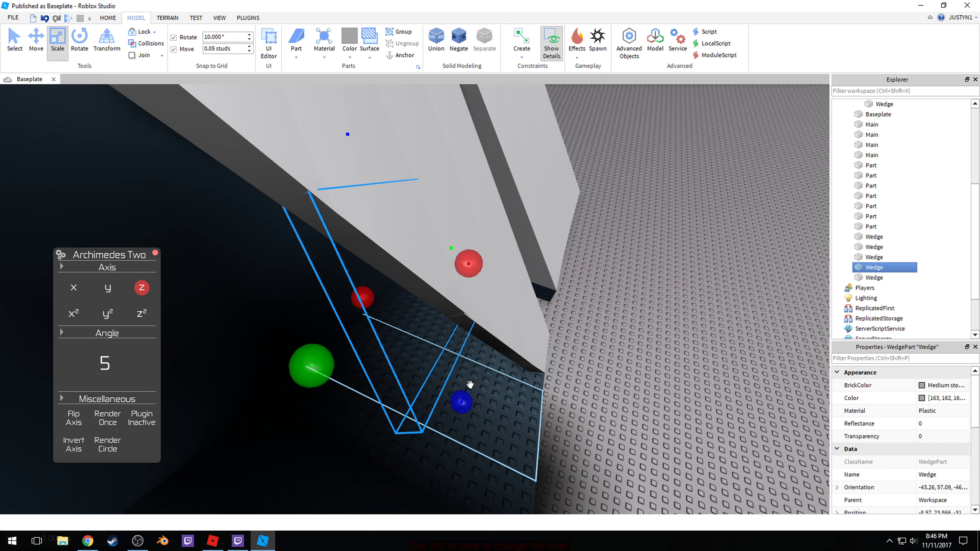
mouse_move(462, 398)
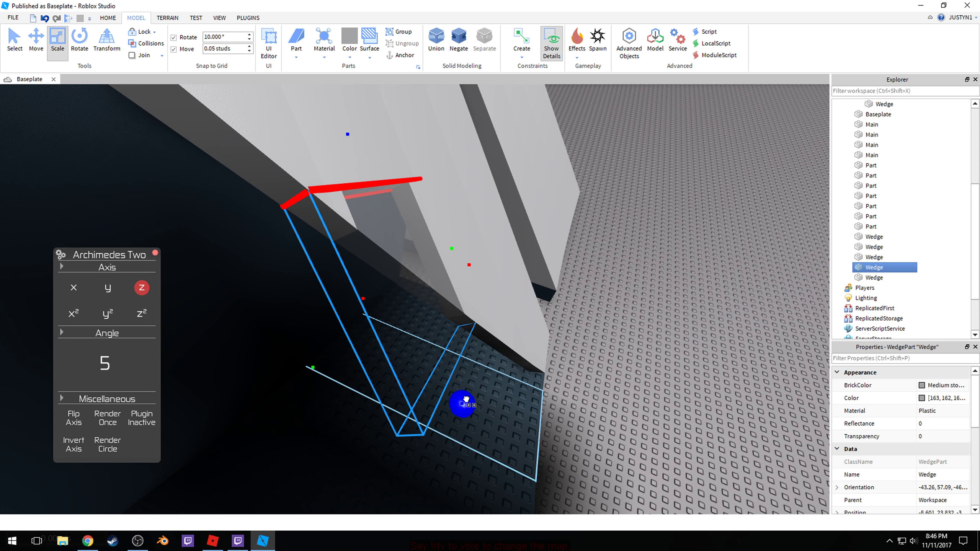
right_drag(524, 318, 524, 317)
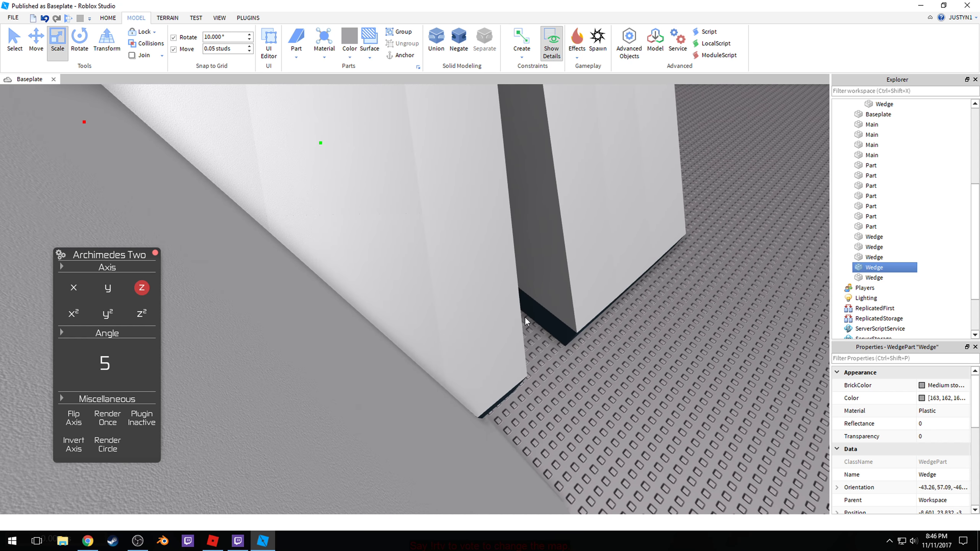
Step: Delete the large side wedge that served as the cutting guide for the ramp
click(585, 398)
right_drag(585, 398, 297, 364)
key(s)
click(385, 301)
key(Delete)
Step: Delete the four leftover Main parts beside the trimmed ramp segment
right_drag(400, 297, 400, 301)
click(335, 177)
key(Delete)
click(370, 219)
key(Delete)
click(400, 251)
key(Delete)
click(428, 279)
key(Delete)
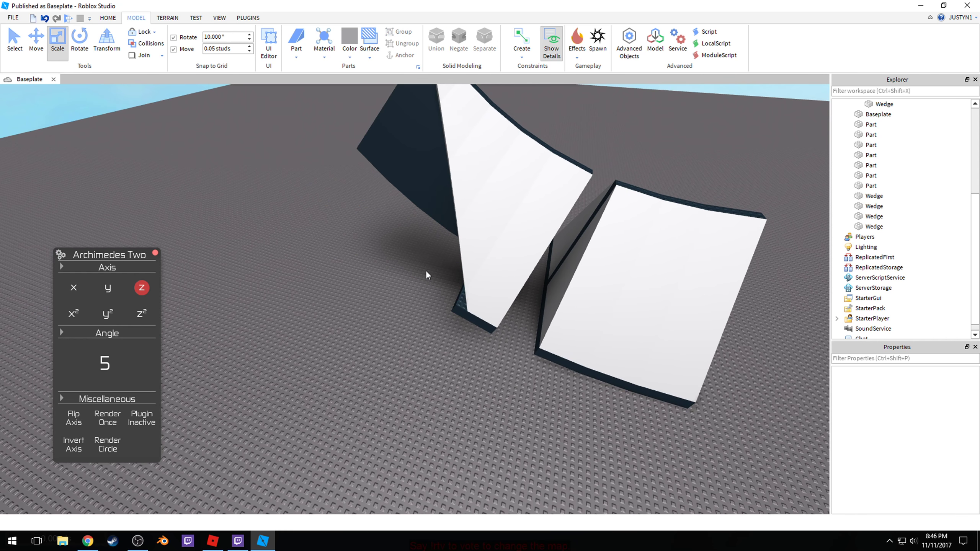
Step: Set the move snap to 1 stud and shorten the outermost two black side panels to slim strips along the ramp's edge
right_drag(422, 257, 438, 267)
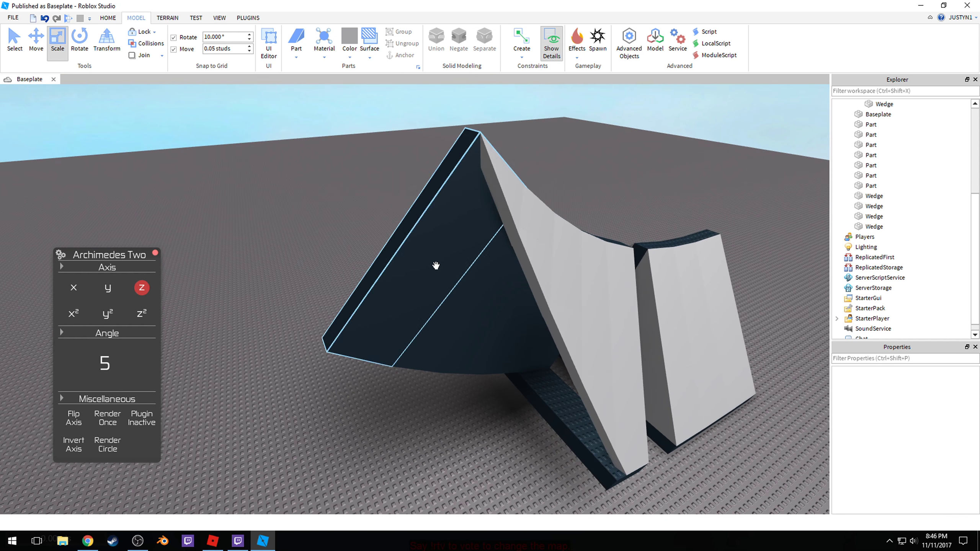
click(407, 254)
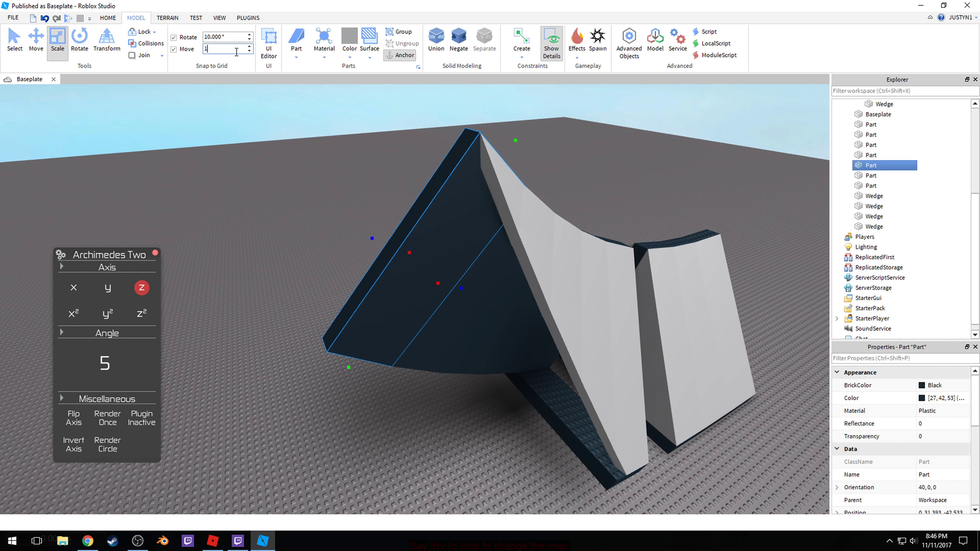
drag(355, 355, 546, 187)
drag(405, 376, 551, 209)
right_drag(611, 213, 604, 312)
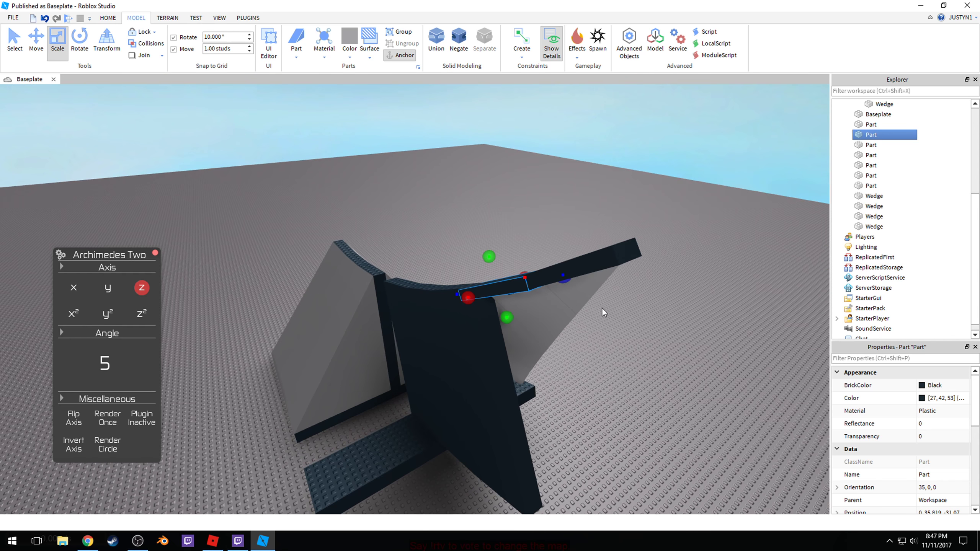
Step: Ungroup the model containing the studded black base piece and delete that piece
click(483, 385)
right_drag(484, 385, 448, 337)
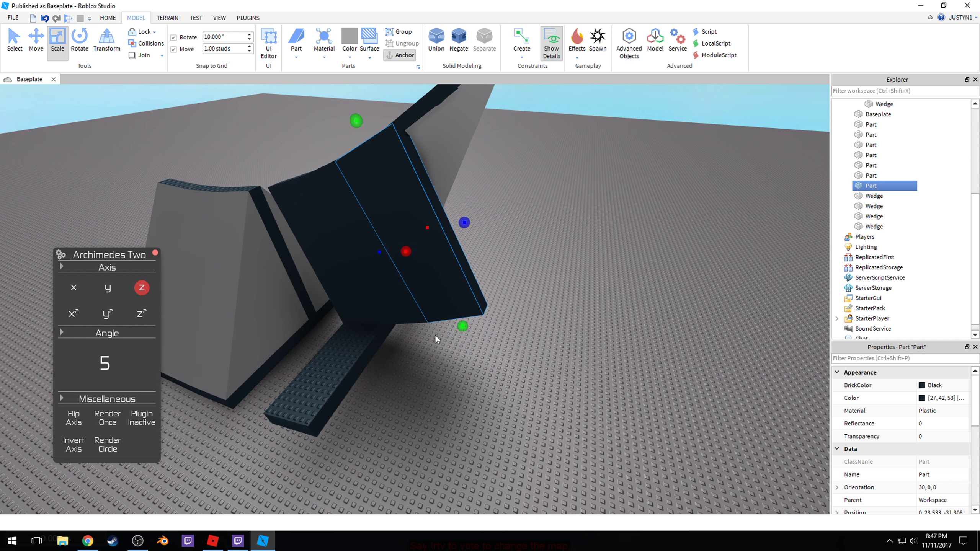
click(376, 346)
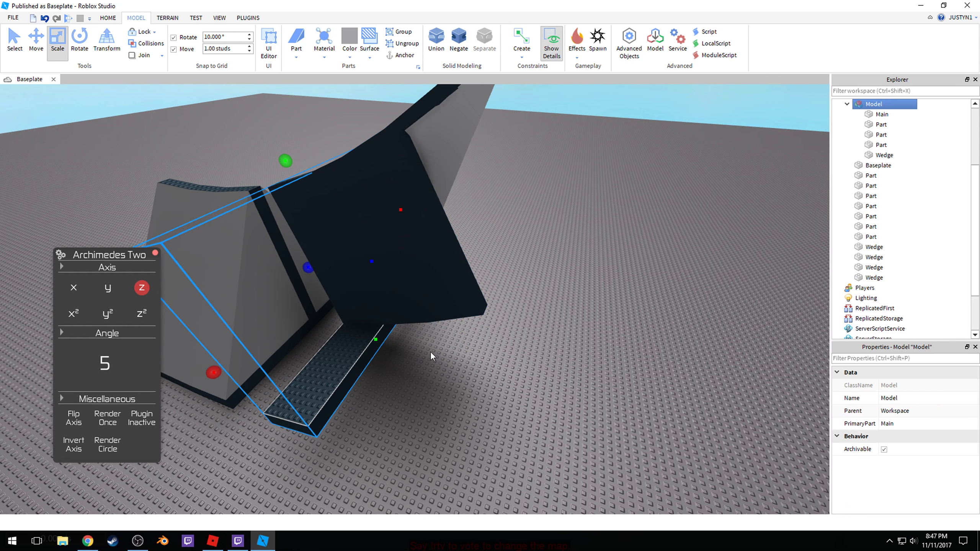
click(402, 43)
click(335, 393)
key(Delete)
Step: Shorten the remaining three long black side panels to slim strips along the ramp's edge
click(354, 315)
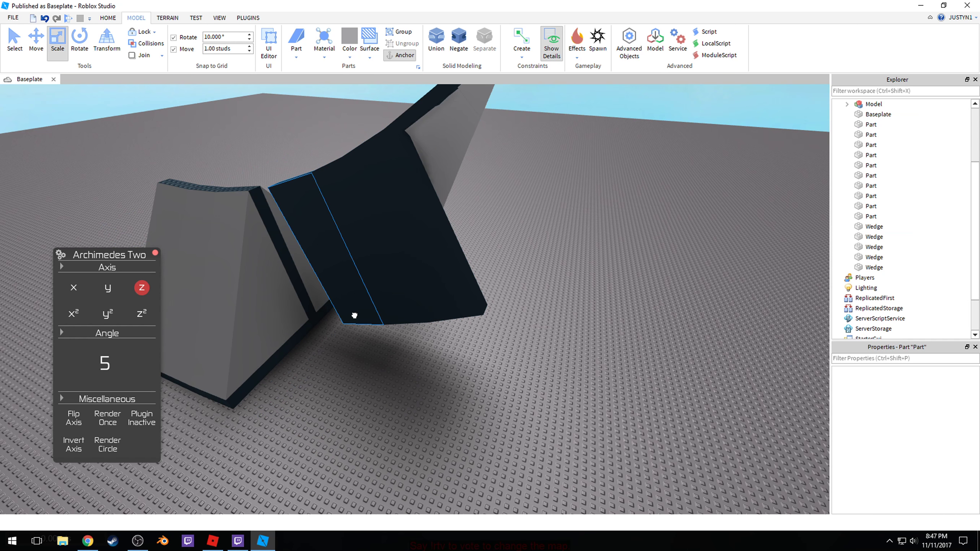
drag(372, 332, 302, 119)
drag(398, 305, 328, 131)
key(ctrl+z)
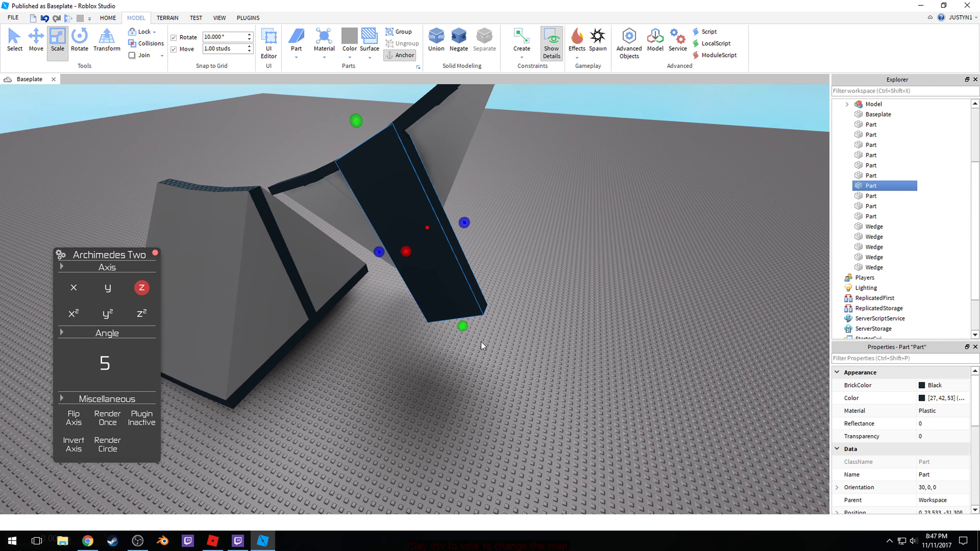
drag(463, 327, 324, 101)
click(465, 244)
Step: Activate the Archimedes Two plugin, ready to work on the end of the other ramp segment
scroll(466, 244, up, 5)
right_drag(465, 244, 199, 371)
click(132, 424)
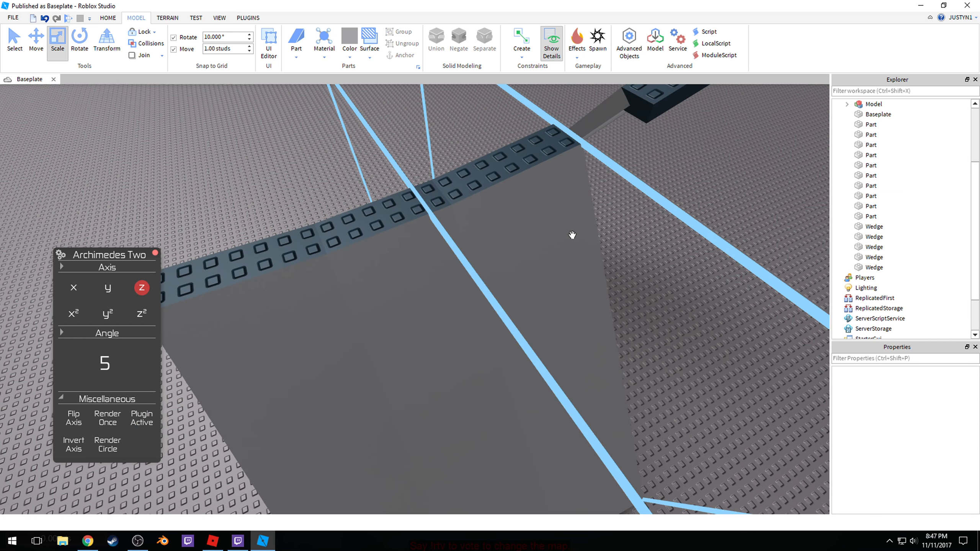
Step: Render one more curved segment with Archimedes Two at the ramp's end, about the z axis with a 5-degree angle, and deactivate the plugin
click(104, 423)
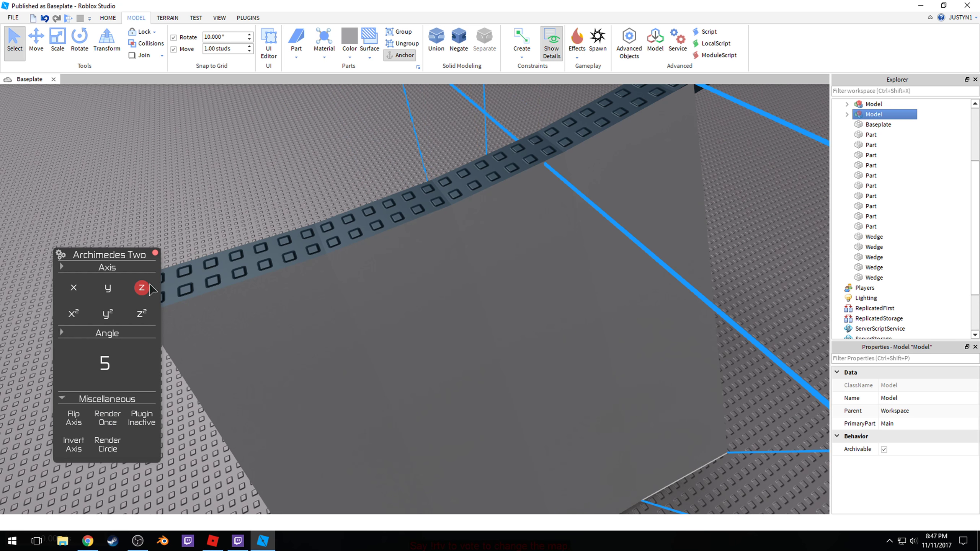
click(153, 123)
right_drag(200, 180, 201, 183)
key(a)
right_drag(202, 182, 143, 177)
key(a)
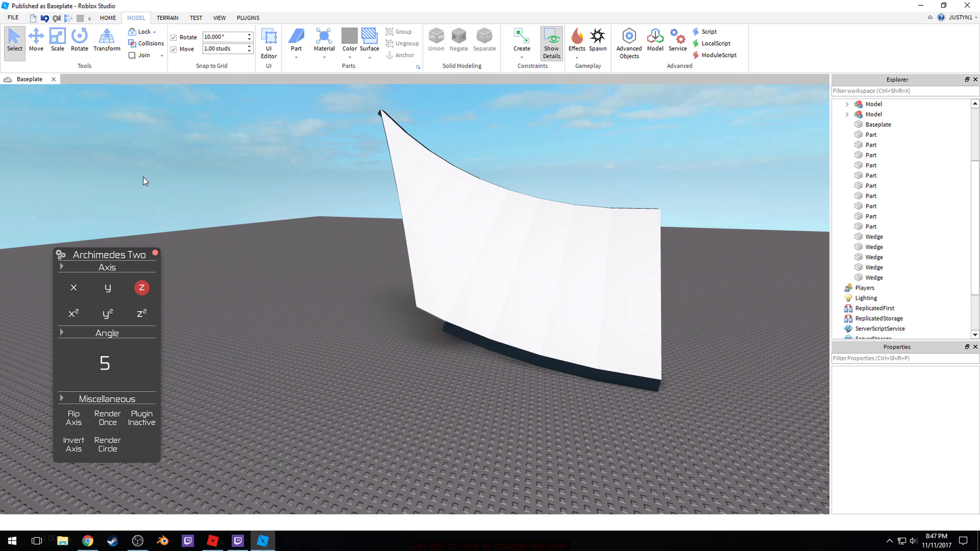
Step: Examine the ramp's end segment, its supports and the black base's outer corner from several angles
right_drag(170, 256, 264, 206)
key(e)
key(a)
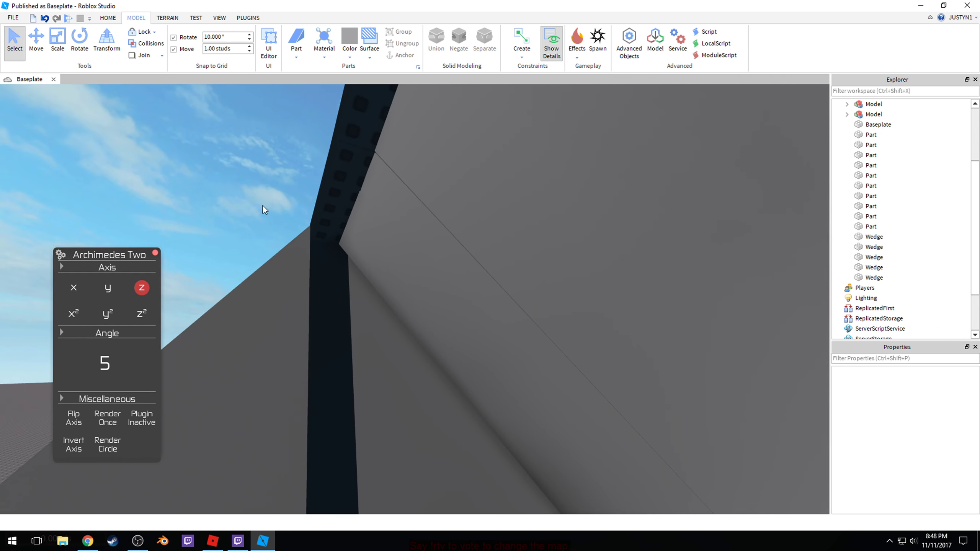
scroll(343, 158, down, 3)
scroll(398, 173, up, 2)
scroll(492, 293, down, 1)
right_drag(492, 293, 436, 151)
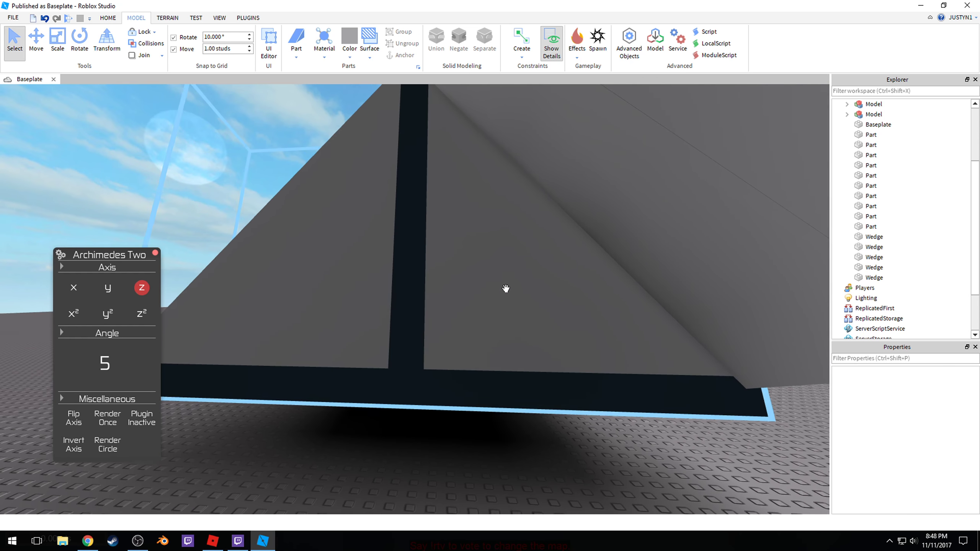
right_drag(401, 246, 477, 219)
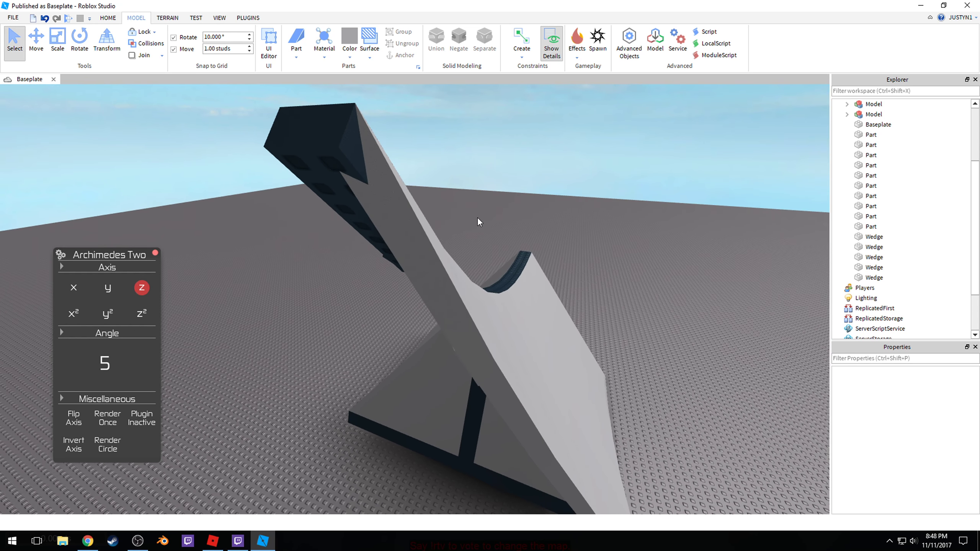
right_drag(405, 228, 472, 339)
click(472, 326)
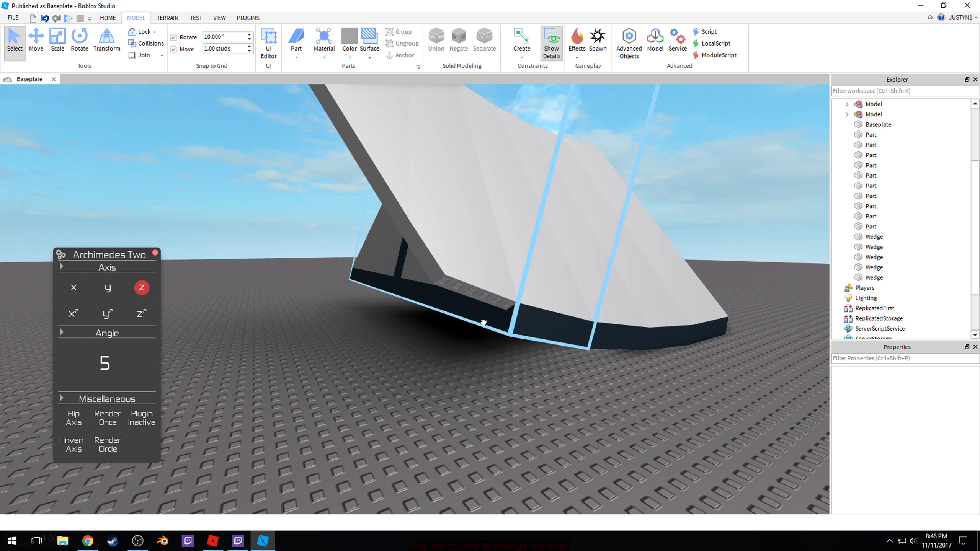
click(409, 394)
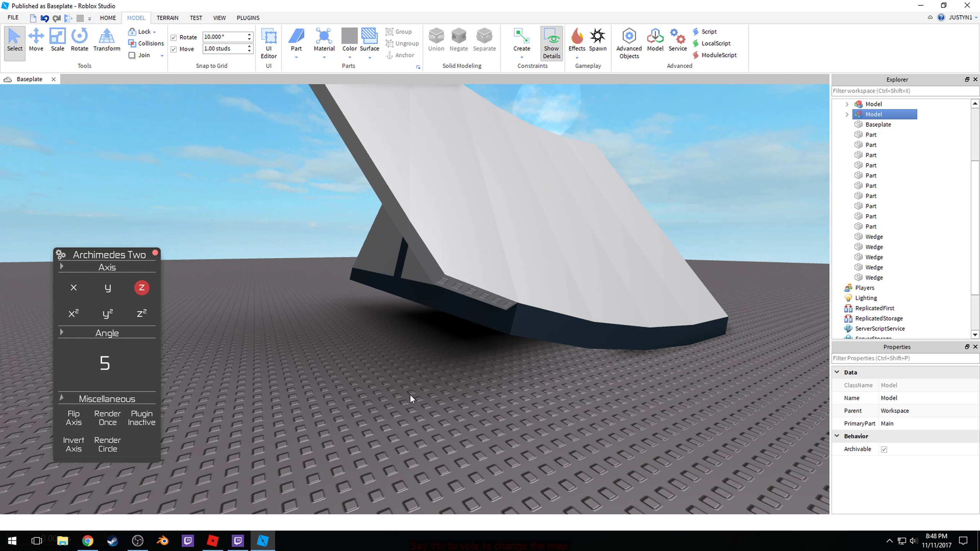
scroll(439, 335, up, 3)
right_drag(439, 335, 372, 313)
scroll(368, 300, down, 2)
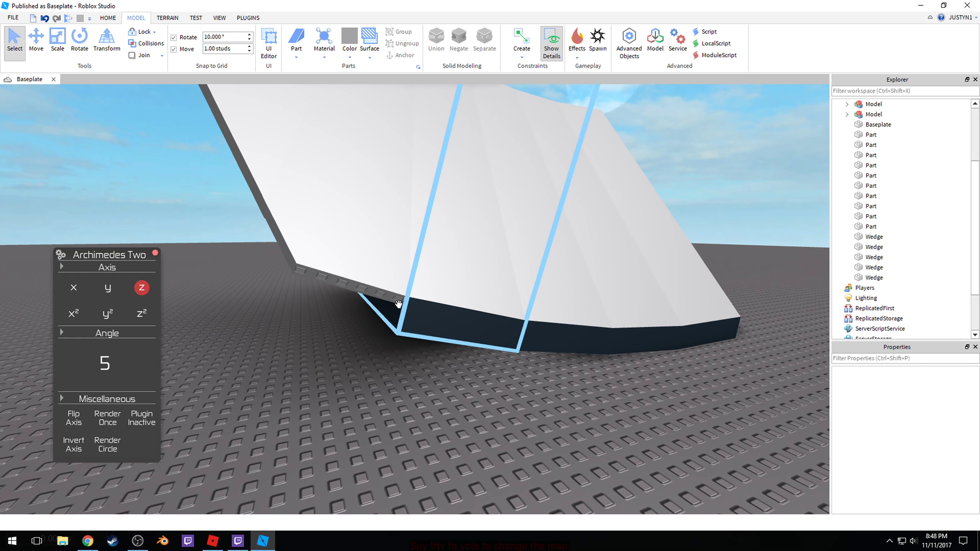
right_drag(407, 309, 389, 303)
scroll(388, 302, up, 3)
scroll(389, 302, down, 3)
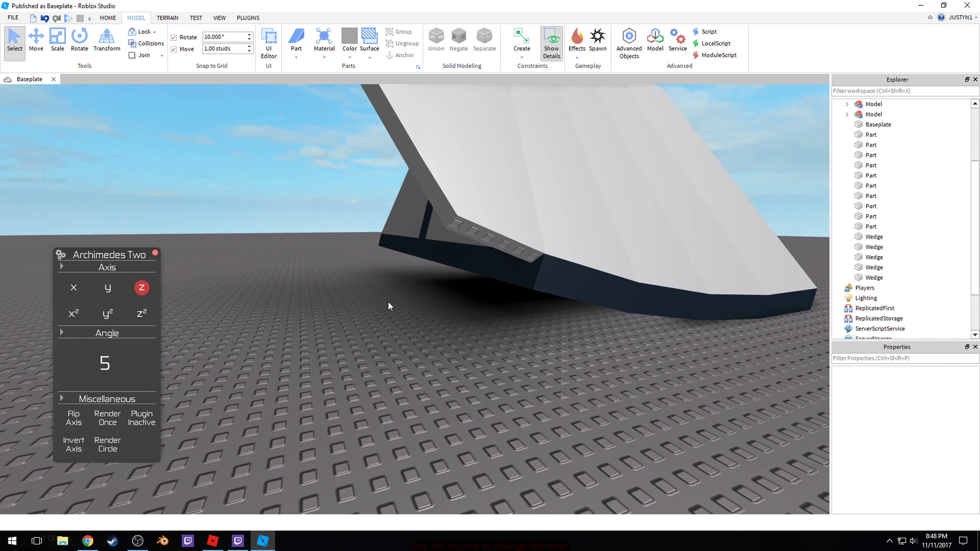
right_drag(437, 256, 440, 254)
scroll(448, 256, up, 3)
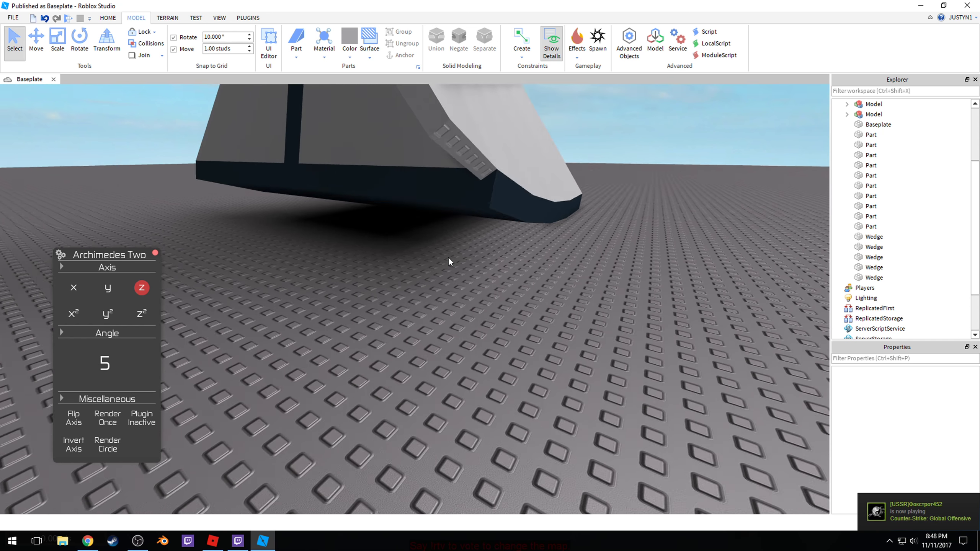
click(295, 57)
click(311, 67)
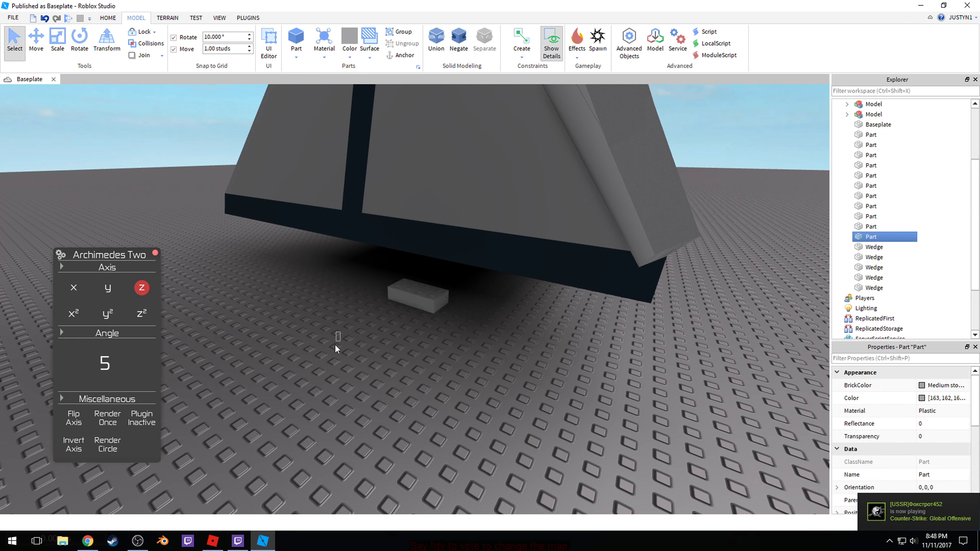
drag(411, 287, 525, 236)
click(416, 308)
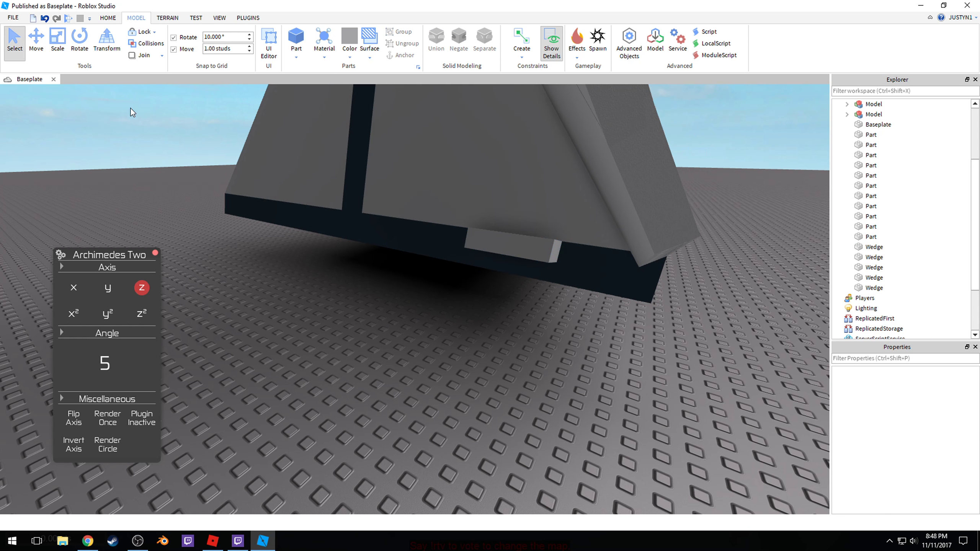
click(535, 254)
key(a)
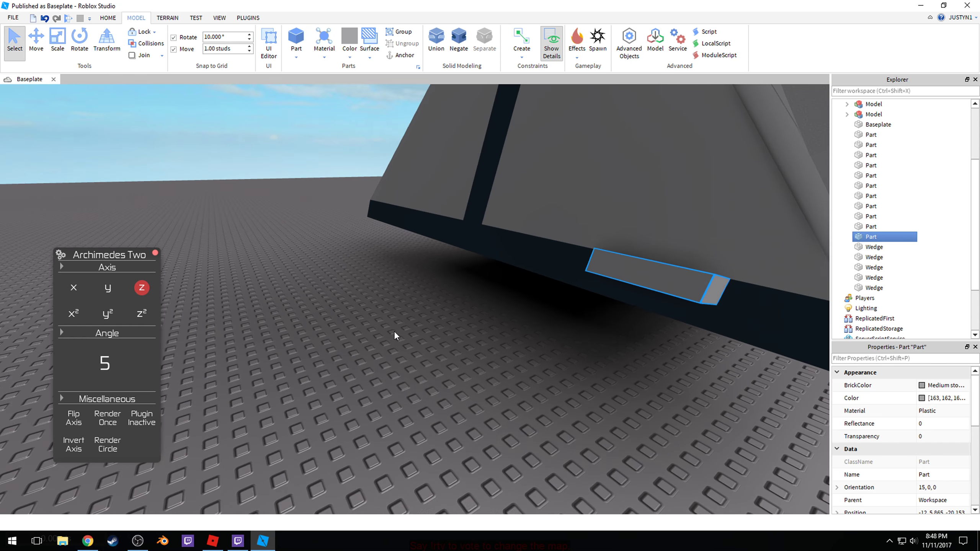
key(Delete)
Step: Try to render another 5-degree segment from the ramp's end model and reposition it, and undo the attempt
right_drag(393, 330, 502, 331)
click(467, 316)
click(142, 417)
click(108, 421)
click(143, 412)
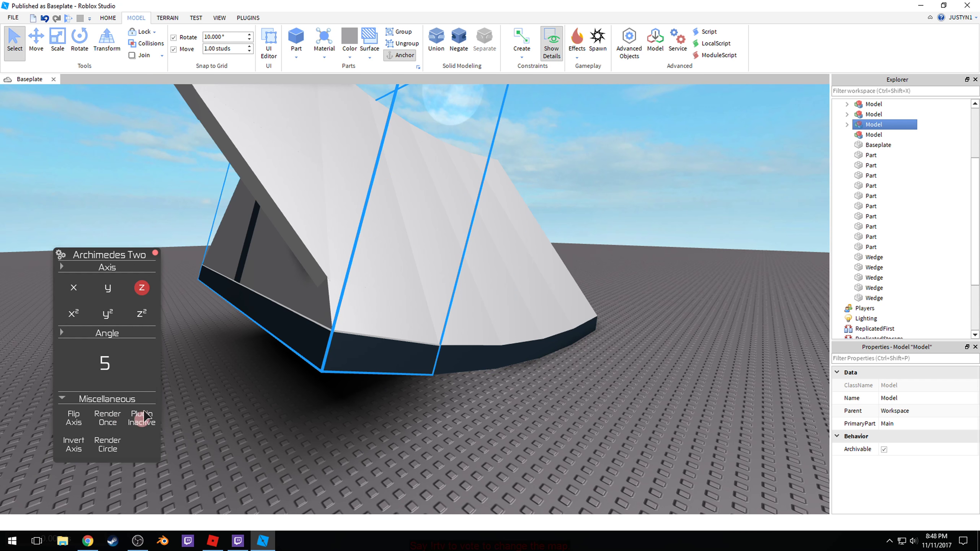
drag(229, 260, 240, 293)
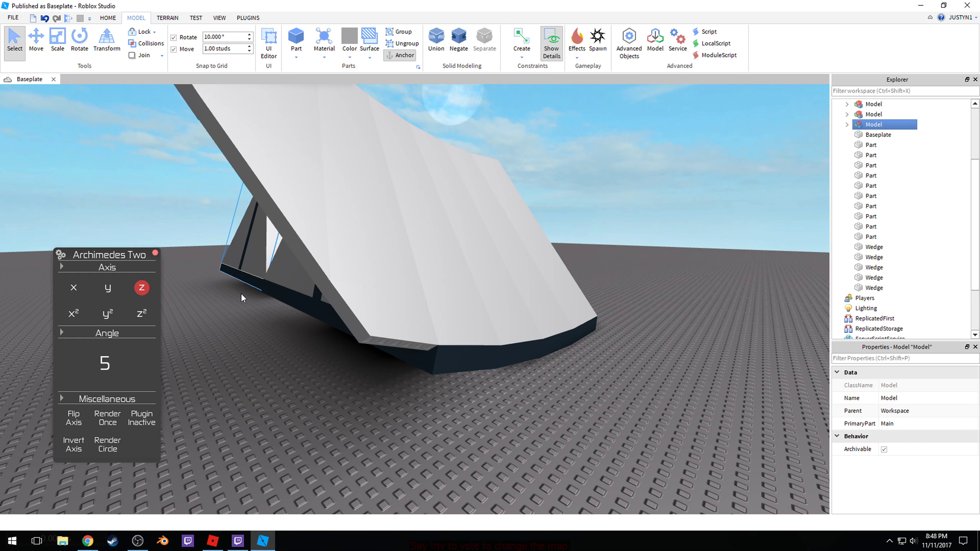
key(ctrl+z)
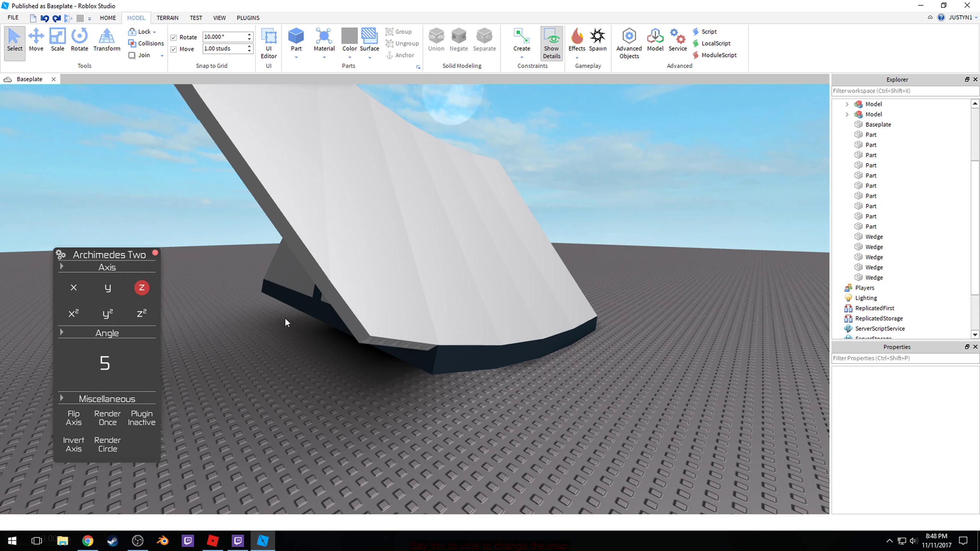
key(ctrl+y)
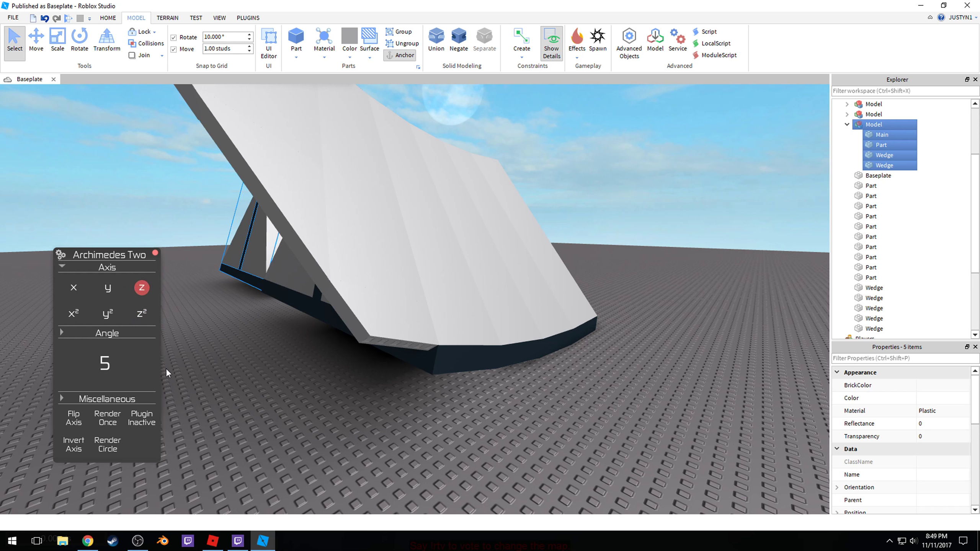
key(ctrl+z)
Step: Render one more 5-degree segment from the ramp's end model, ungroup it and strip it down to its black base piece
click(142, 418)
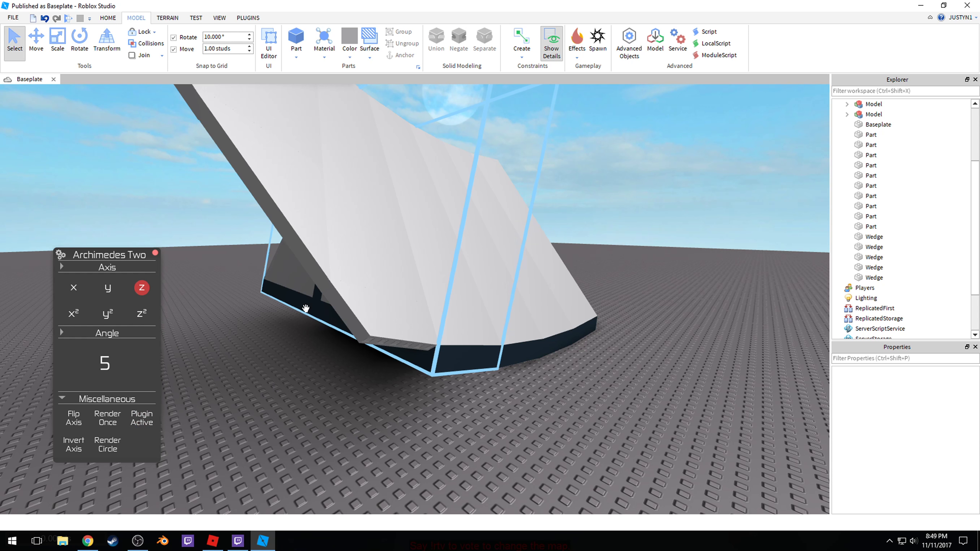
click(304, 310)
click(116, 418)
click(142, 417)
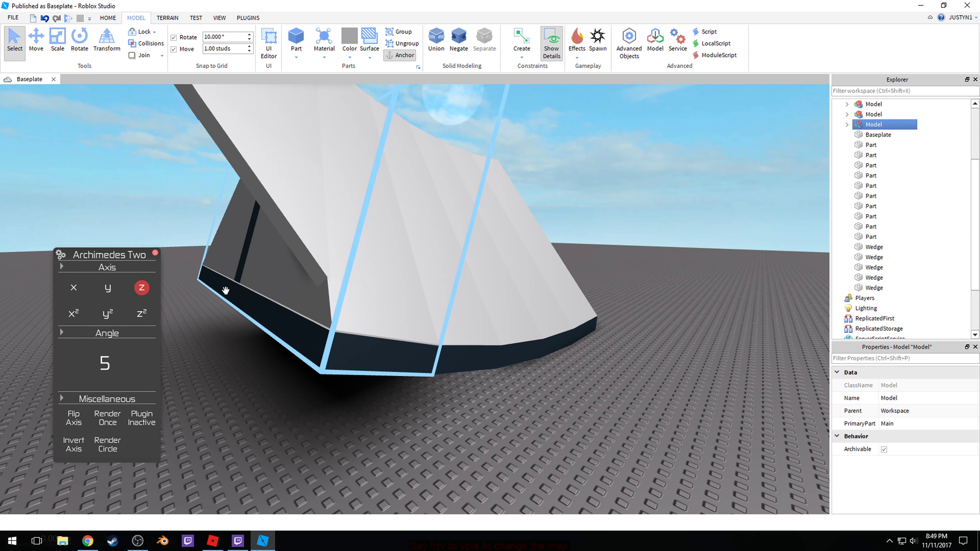
click(407, 43)
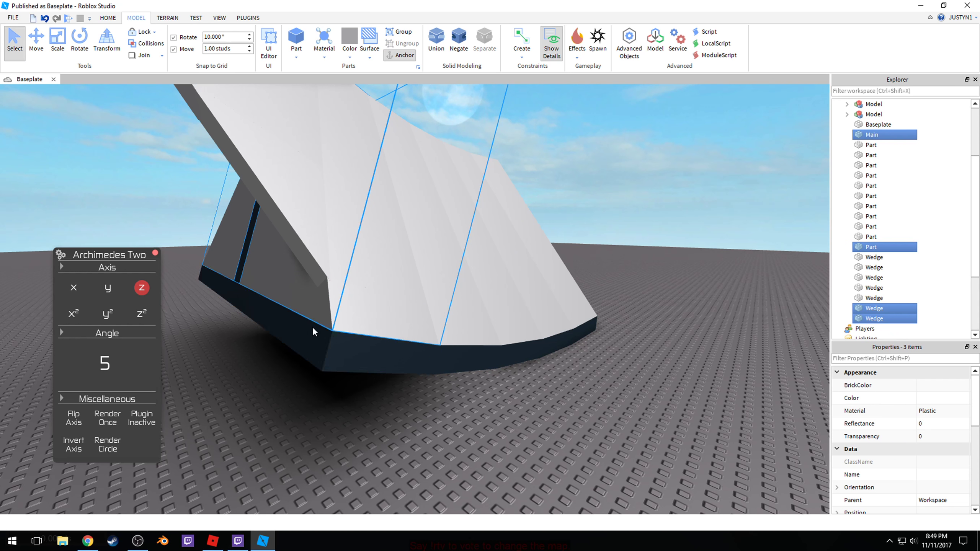
key(Delete)
Step: Shorten the leftover black base piece from its outer end so it extends only a little past the ramp's edge
click(306, 334)
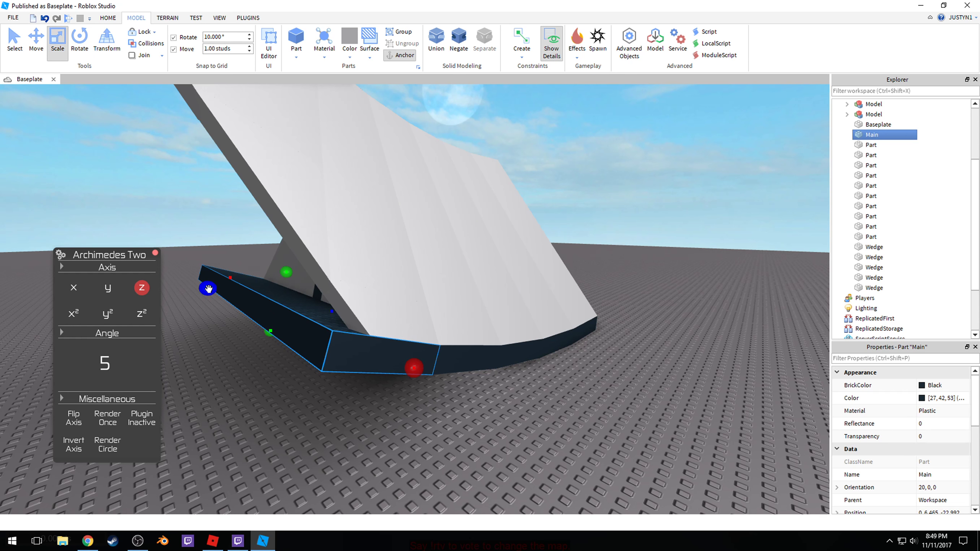
drag(212, 290, 256, 296)
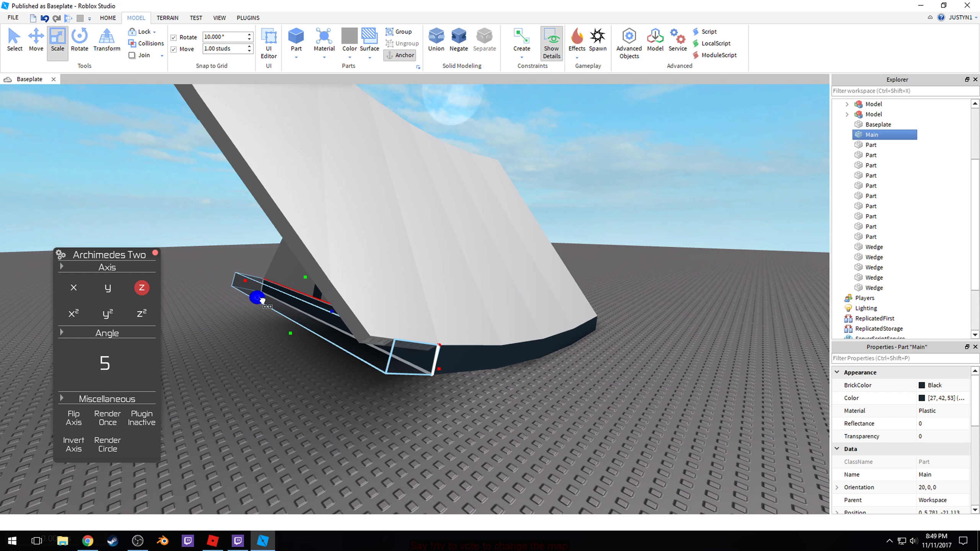
right_drag(256, 296, 261, 304)
key(w)
click(270, 411)
key(a)
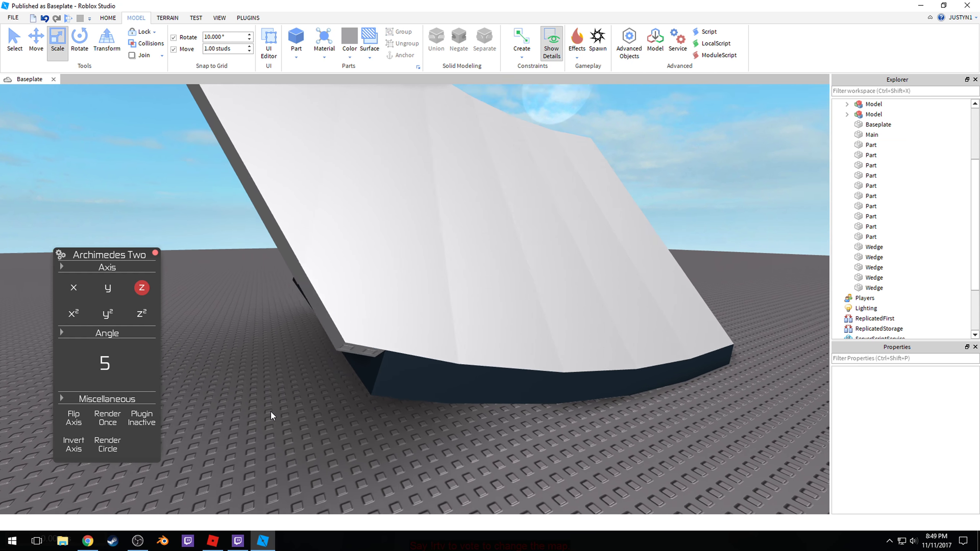
Step: Insert a wedge, orient it against the outer end of the black base piece and resize it to match that end
right_drag(271, 411, 240, 305)
scroll(240, 305, down, 5)
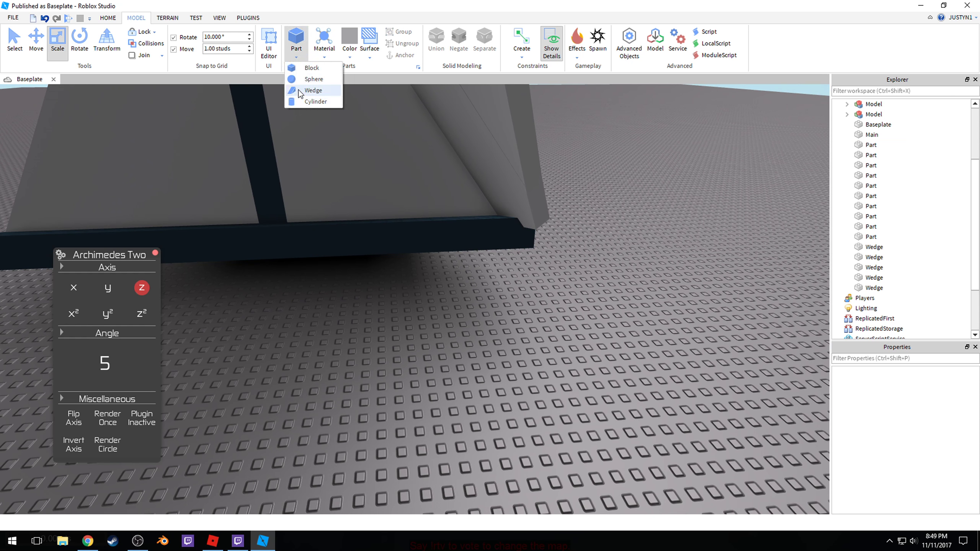
click(298, 90)
drag(407, 295, 371, 246)
key(t)
drag(431, 240, 455, 242)
key(d)
key(d)
right_drag(476, 244, 470, 243)
drag(453, 212, 444, 208)
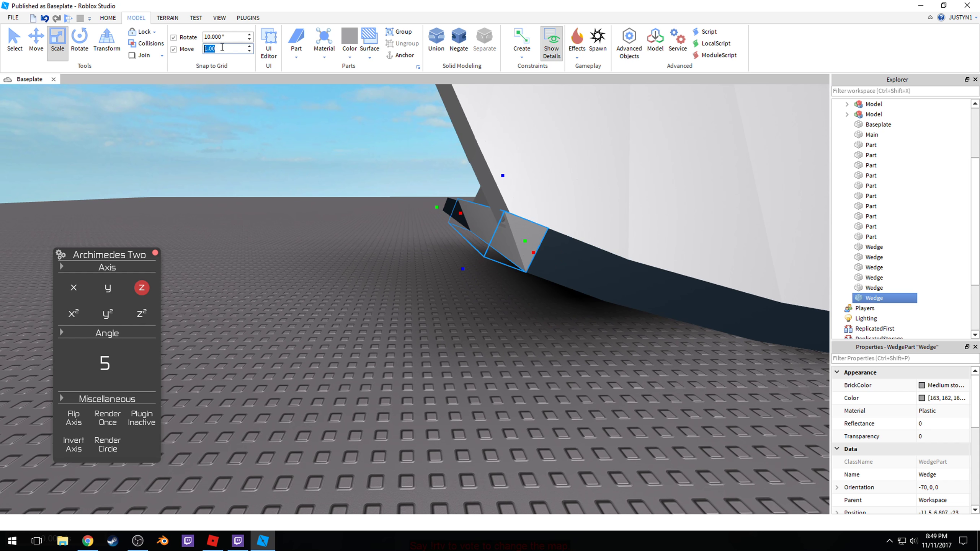
Step: Set the move snap to 0.05 studs, slightly shorten the wedge at the base's end, and select the black base piece
key(d)
right_drag(384, 230, 386, 229)
key(w)
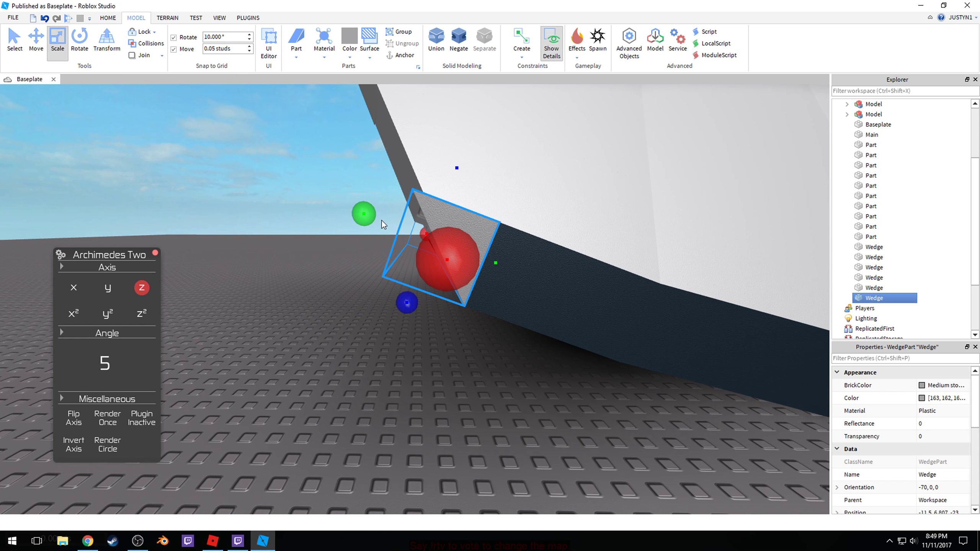
drag(366, 216, 373, 218)
click(348, 269)
right_drag(434, 271, 435, 272)
click(497, 260)
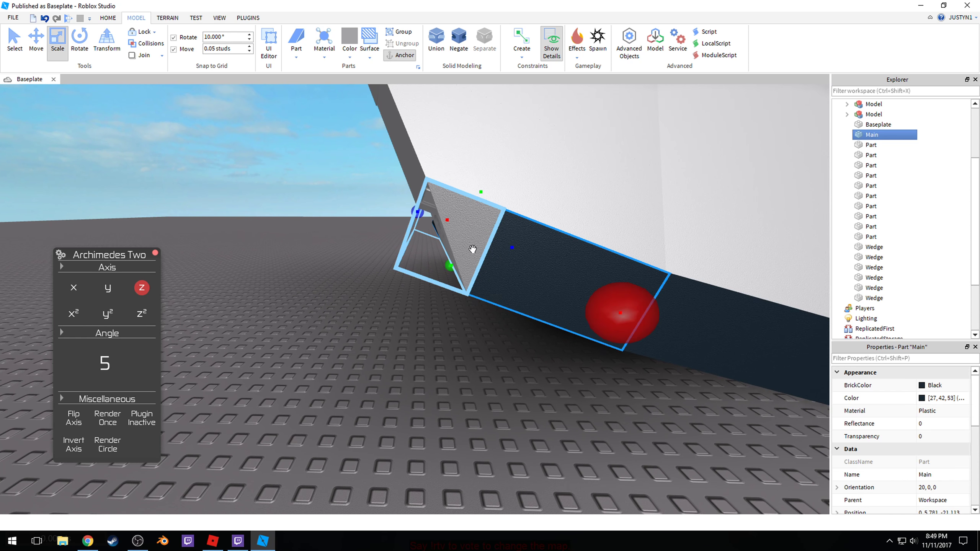